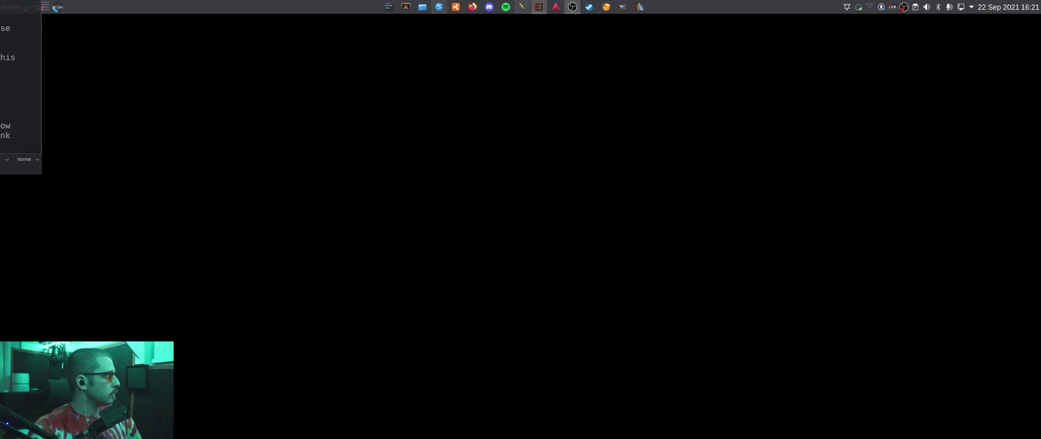
Bring the Carla window into view and go through the rack's Calf Gate, Calf Mono Compressor, LSP Graphic Equalizer and Noise repellent plugins.
left_click_drag(0, 47, 328, 30)
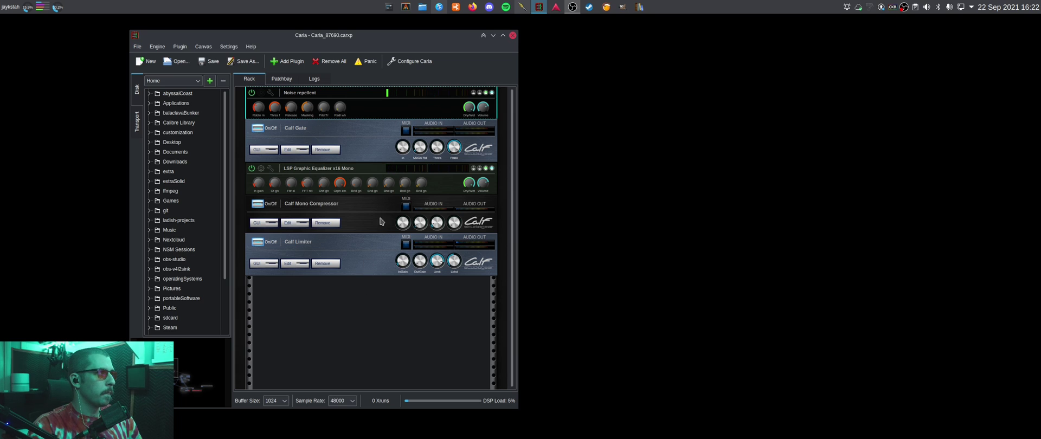
left_click_drag(405, 36, 454, 40)
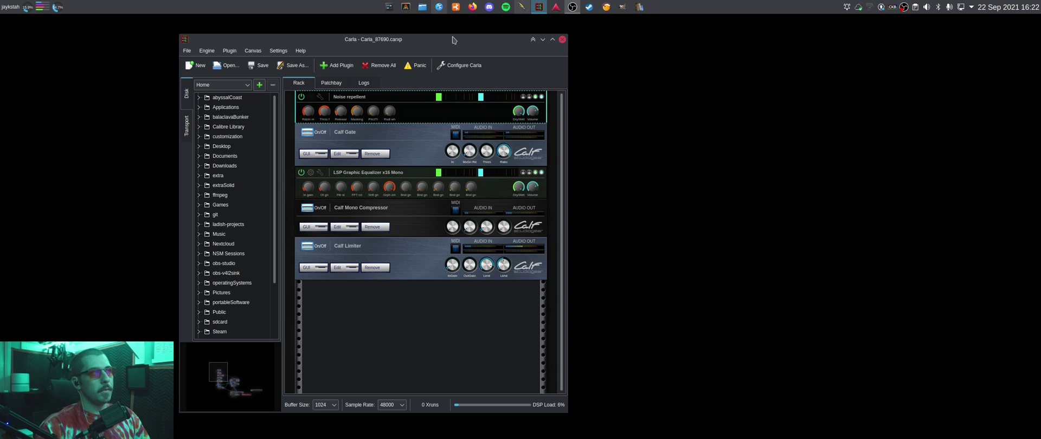
left_click(397, 130)
left_click(403, 207)
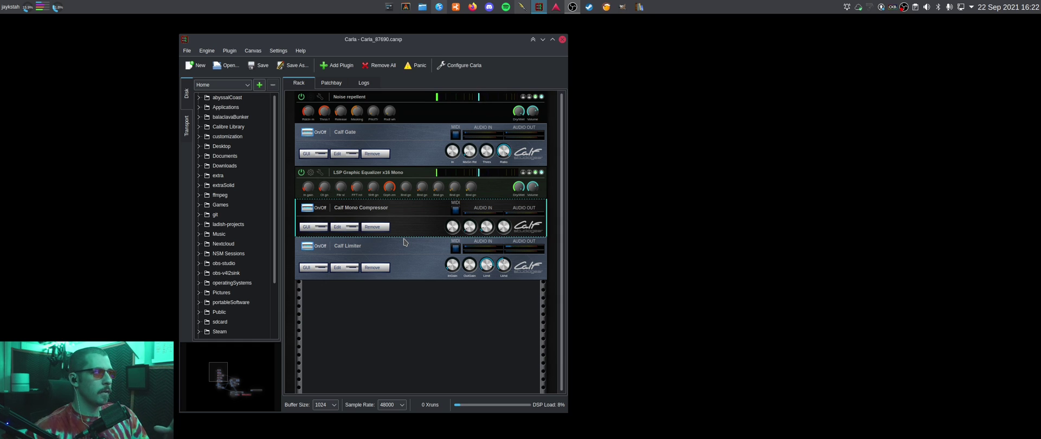
left_click(386, 185)
left_click(424, 149)
left_click(421, 113)
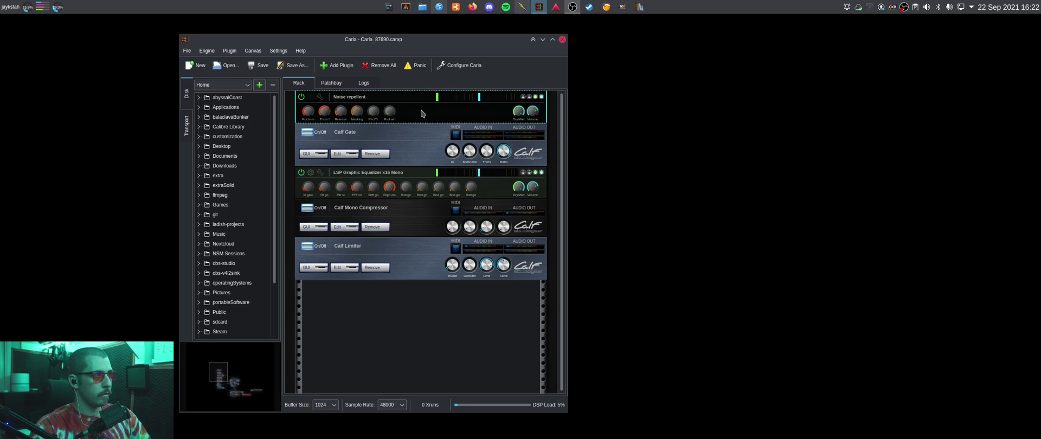
Open the edit window of the Noise repellent plugin, move it aside and close it.
right_click(421, 113)
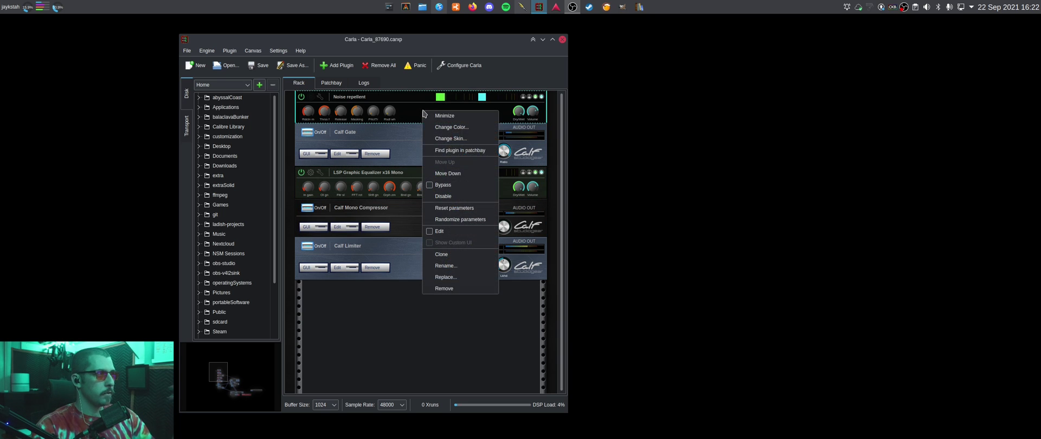
left_click(450, 231)
left_click_drag(227, 124, 597, 63)
key("Escape")
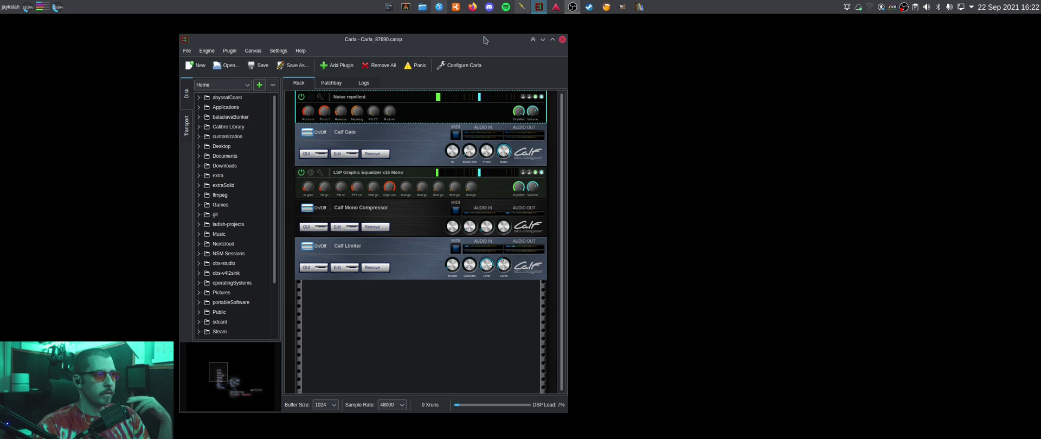
left_click_drag(329, 36, 302, 34)
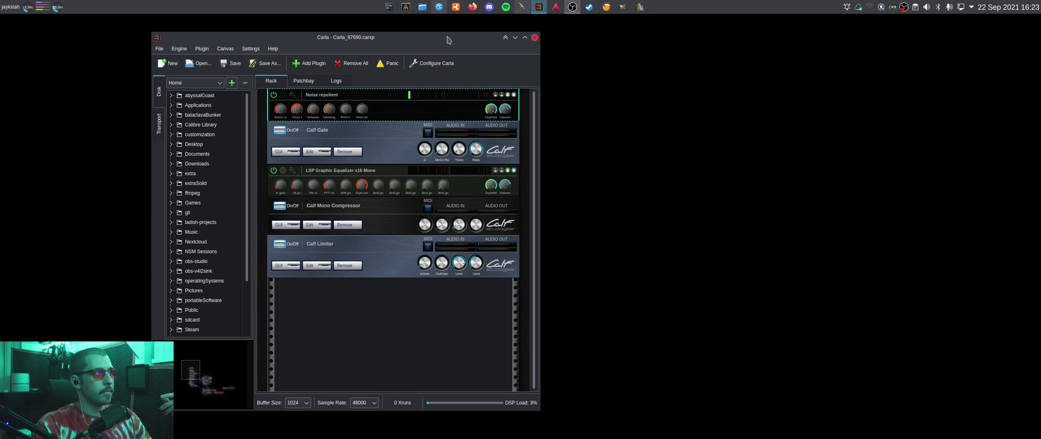
left_click_drag(392, 37, 383, 37)
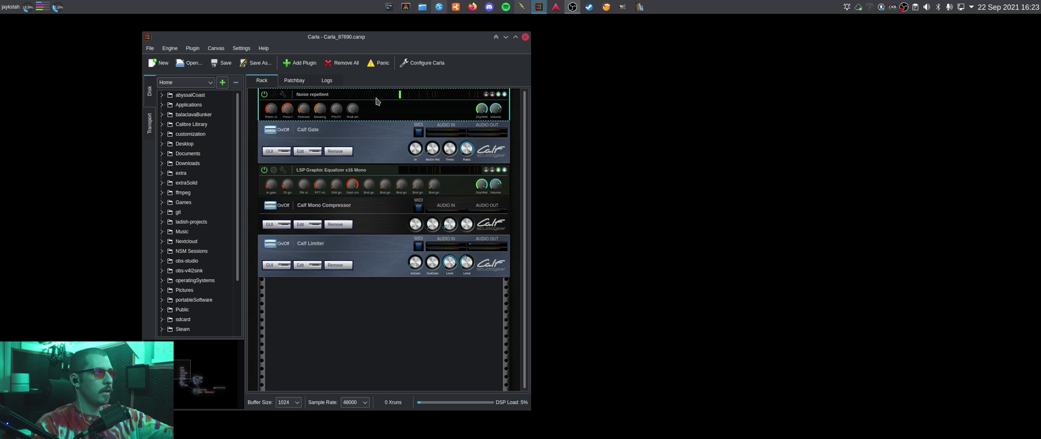
left_click_drag(576, 144, 828, 273)
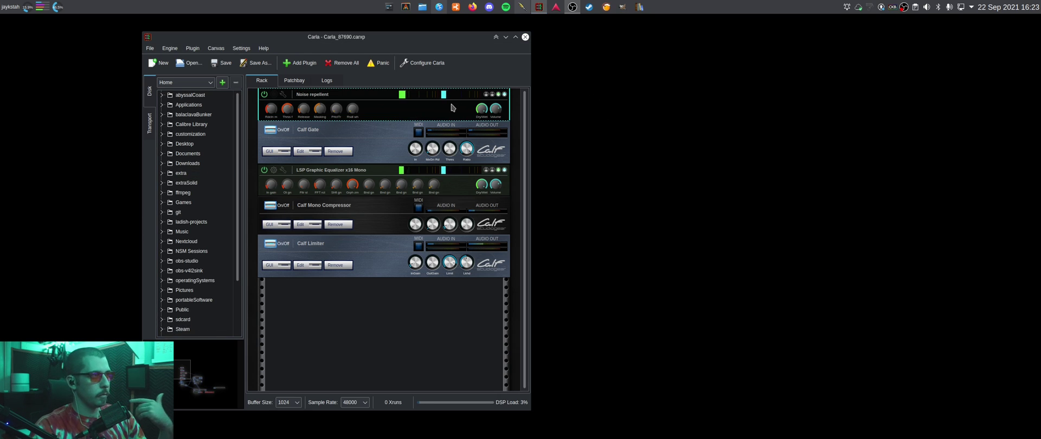
left_click_drag(465, 40, 372, 37)
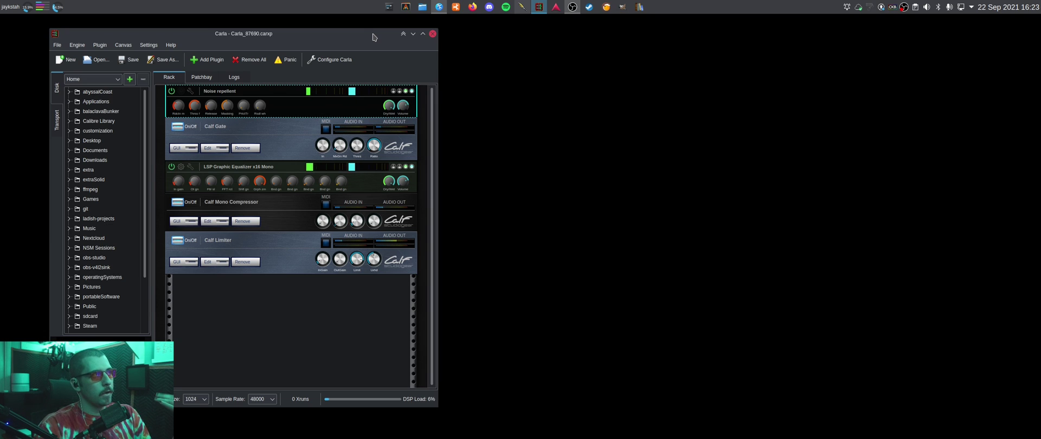
Minimize Carla, switch to the QjackCtl window and place it near the upper middle of the screen.
left_click(413, 35)
left_click(521, 7)
left_click_drag(376, 86, 514, 61)
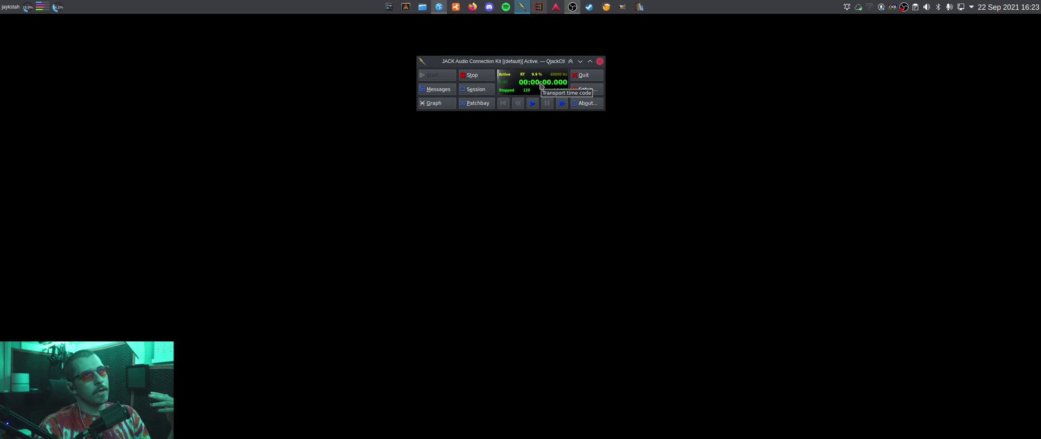
Search the application launcher for "claudia", clear the search and dismiss the launcher.
key("alt+space")
type("claudia")
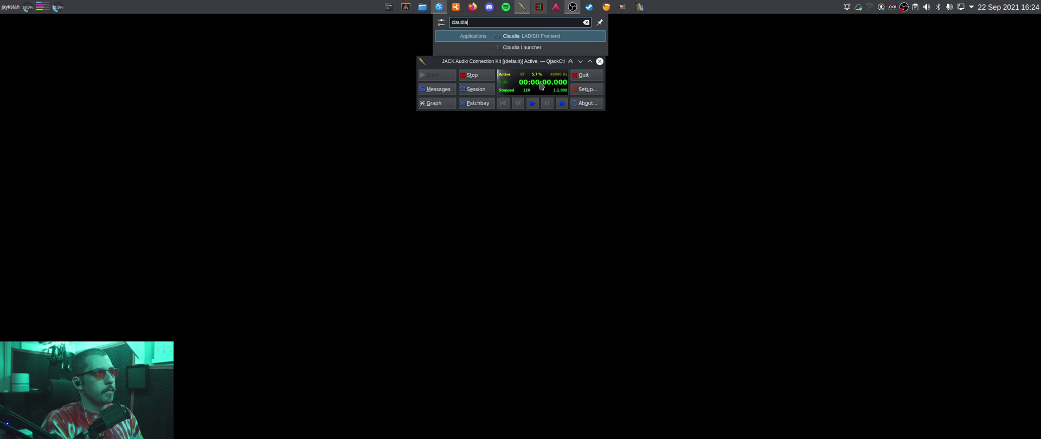
key("ctrl+a")
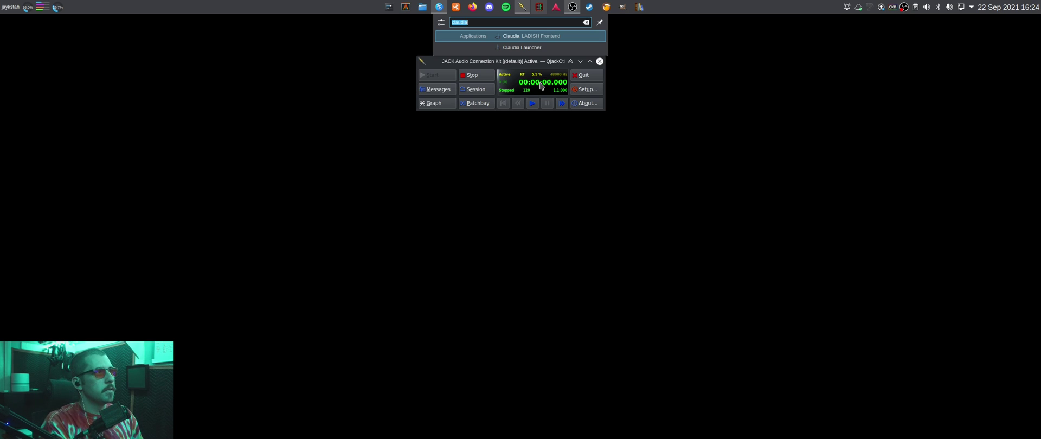
key("BackSpace")
key("Escape")
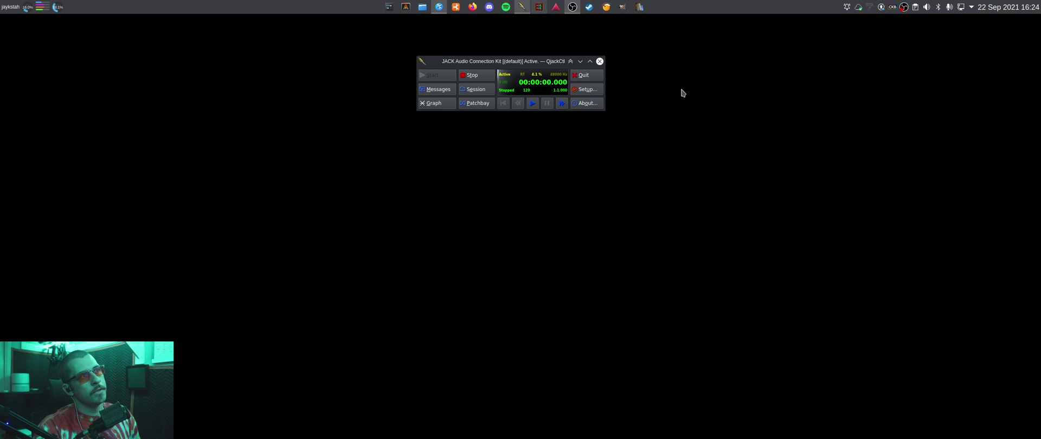
Open QjackCtl's Session window, look through the listed clients and their port connections, and close it.
left_click_drag(519, 62, 541, 48)
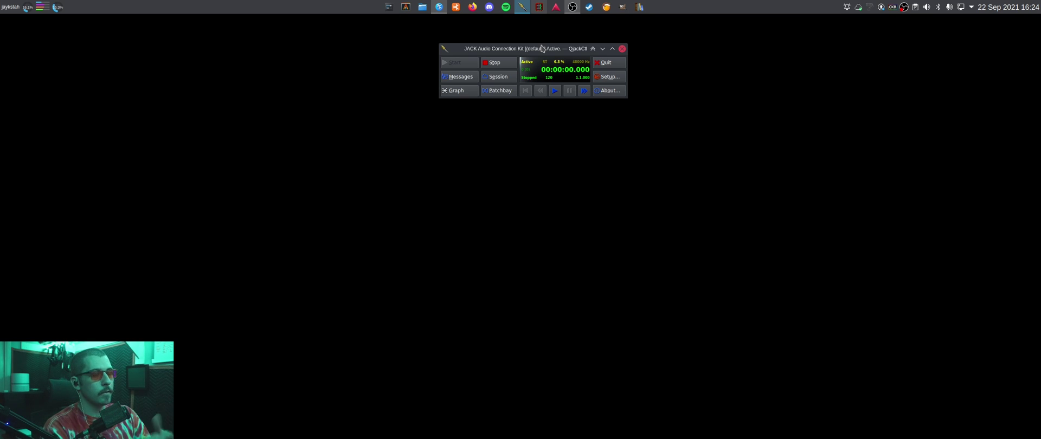
left_click_drag(541, 48, 497, 28)
left_click(456, 57)
left_click_drag(448, 50, 518, 110)
scroll(612, 138, "down", 5)
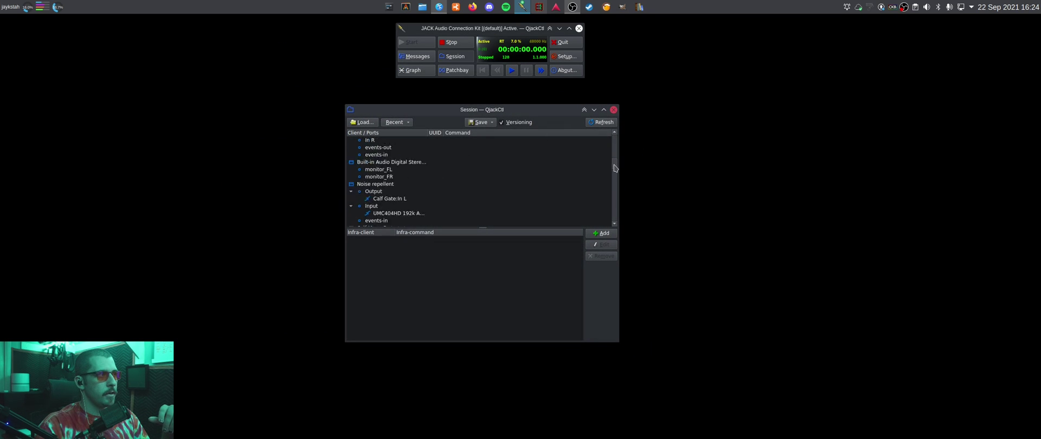
scroll(612, 137, "up", 5)
left_click(613, 110)
Open the connection graph and shift the spotify Audio/Sink sink node slightly down, clear of Noise repellent.
left_click(410, 69)
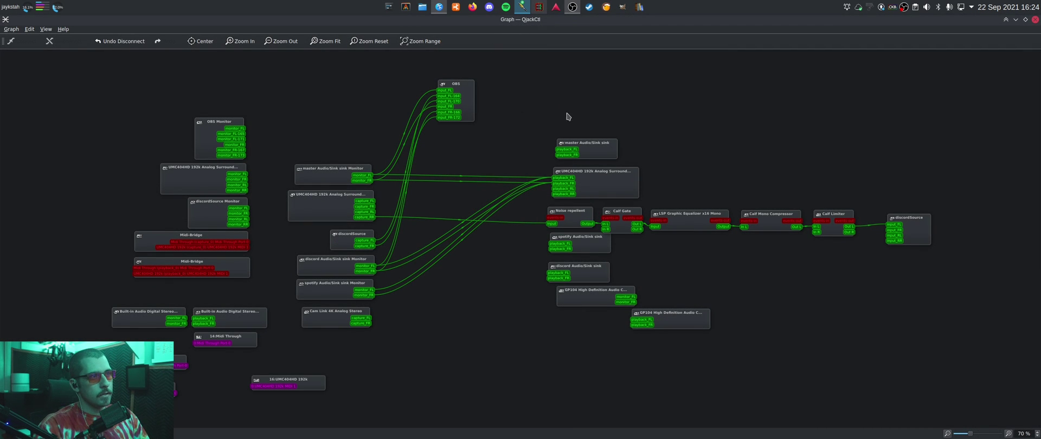
left_click_drag(599, 237, 599, 243)
left_click(684, 246)
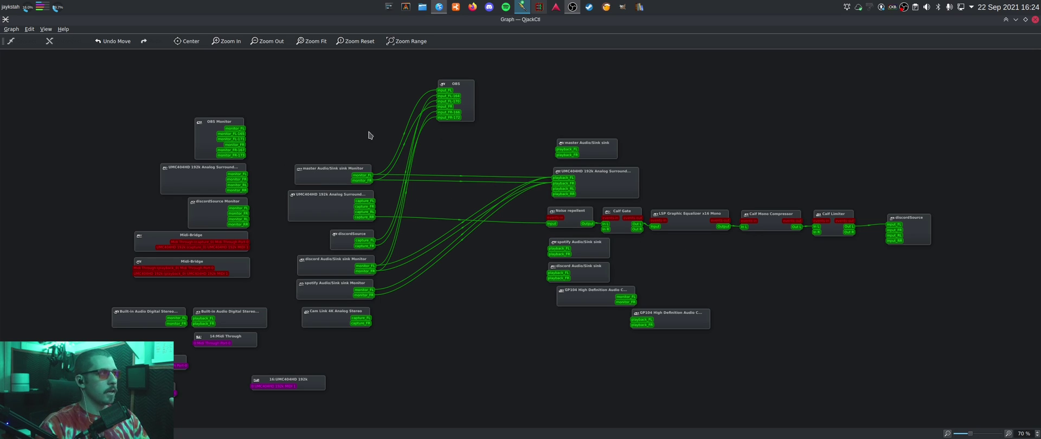
left_click_drag(88, 93, 282, 413)
left_click(466, 334)
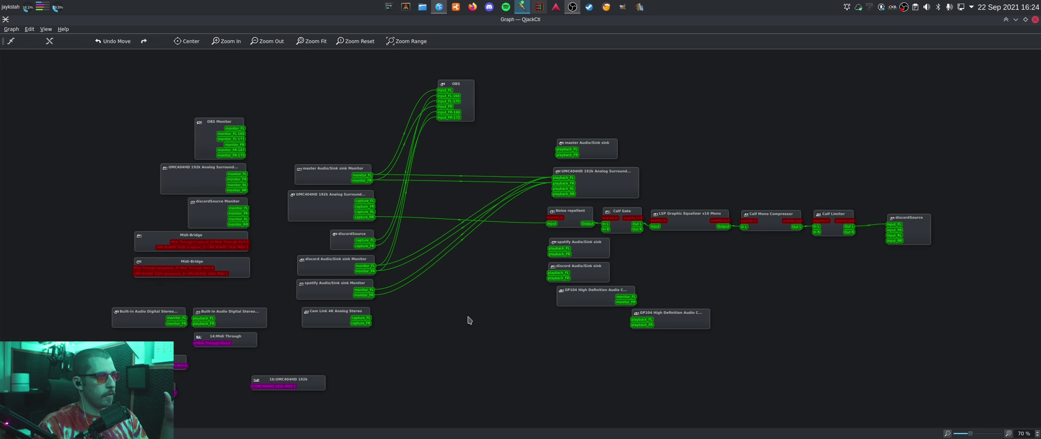
Move the 16:UMC404HD 192k MIDI node beneath the 14:Midi Through node, grouping it with the unused nodes.
left_click_drag(319, 381, 258, 386)
left_click(346, 385)
left_click_drag(249, 418, 308, 412)
left_click_drag(341, 69, 582, 290)
left_click(504, 141)
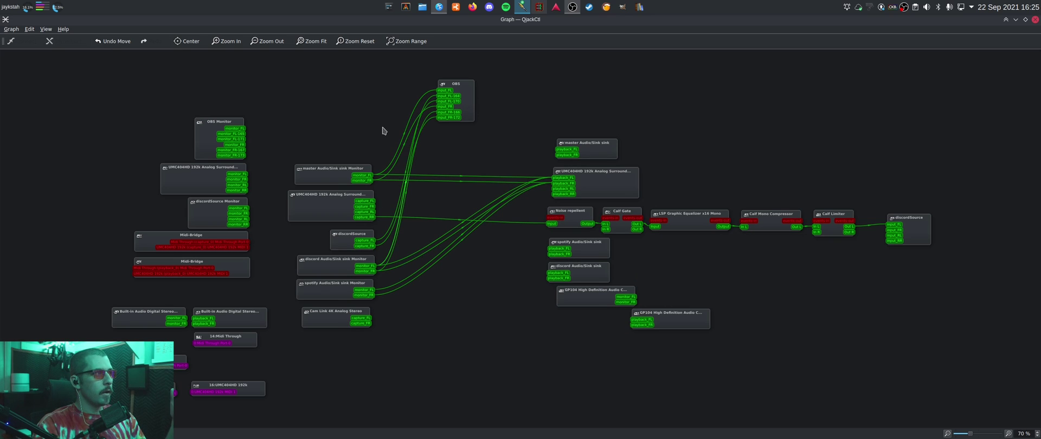
Highlight the UMC404HD 192k playback and capture nodes to examine their connections, and clear the selection.
left_click(616, 175)
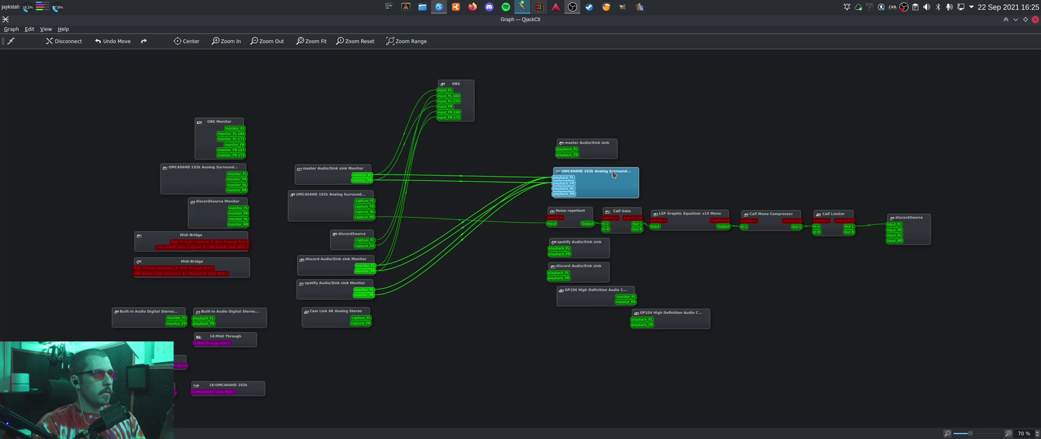
left_click(333, 207, "ctrl")
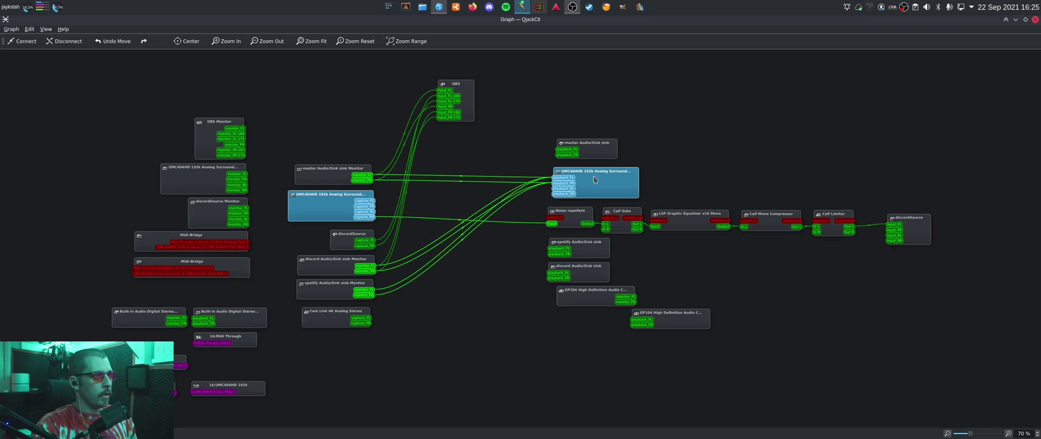
left_click(494, 309)
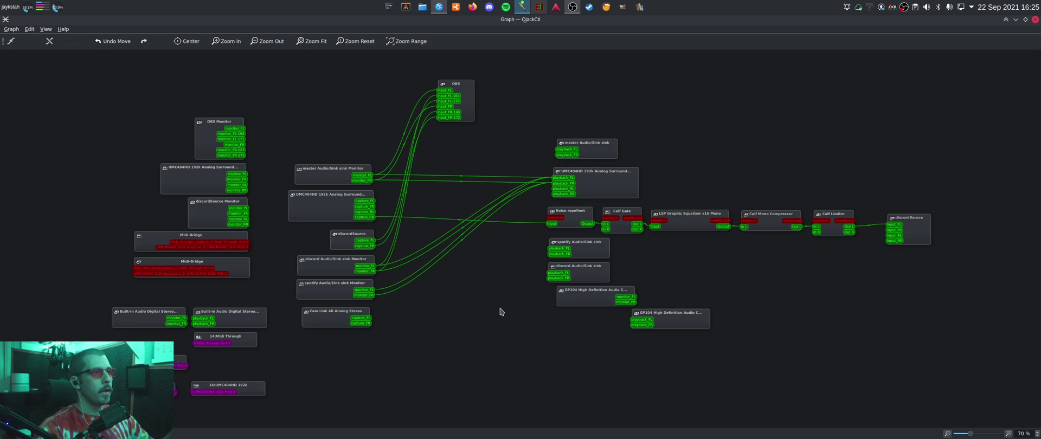
left_click(364, 214)
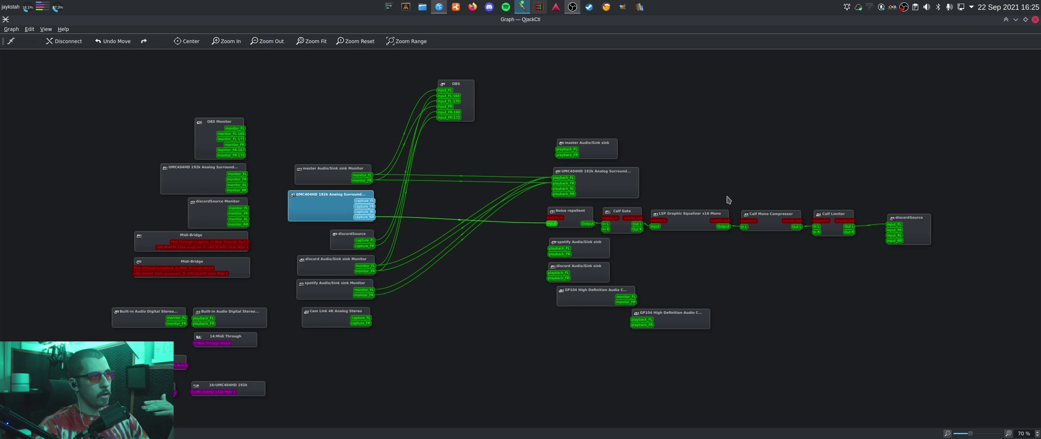
left_click(740, 173)
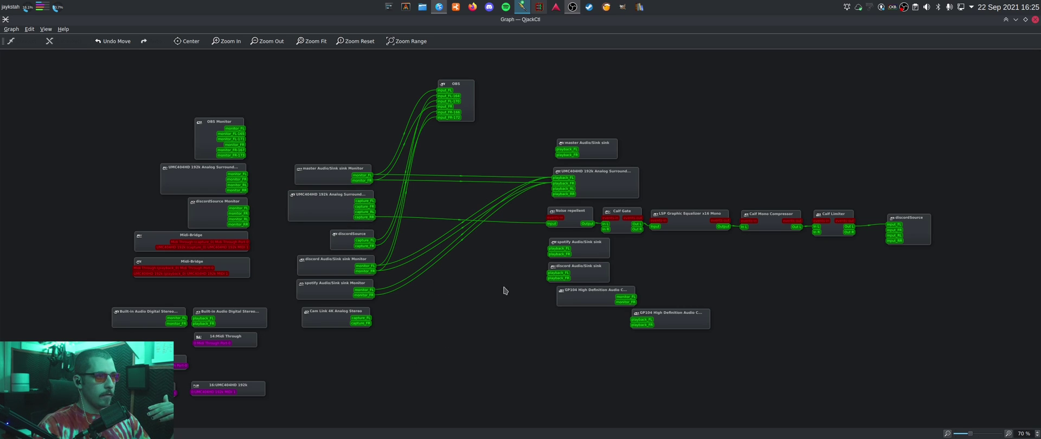
Select the Cam Link 4K Analog Stereo capture ports and nudge the node around beneath the spotify monitor node.
left_click_drag(327, 321, 424, 338)
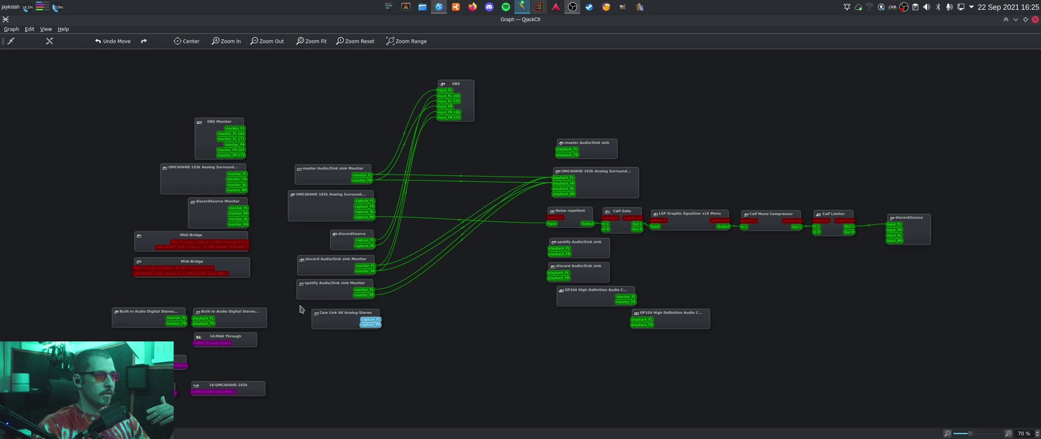
left_click_drag(300, 305, 424, 353)
left_click(424, 353)
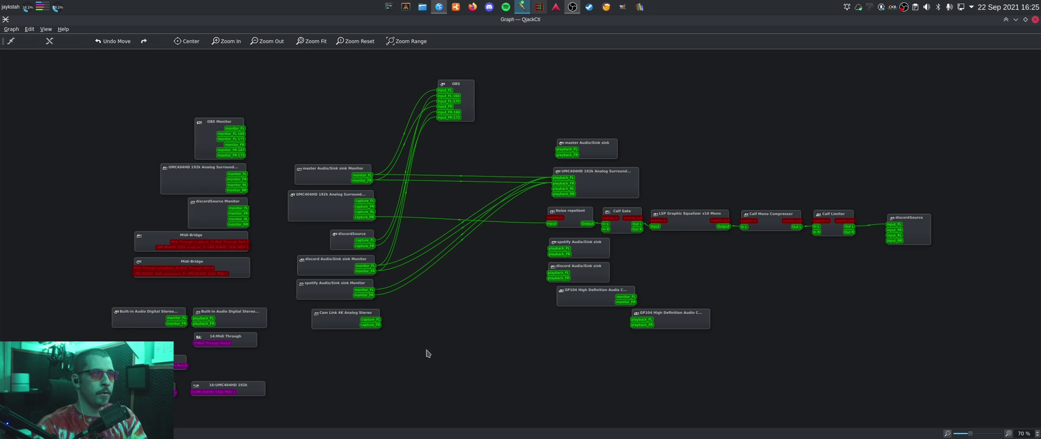
mouse_move(412, 350)
left_mouse_down()
mouse_move(302, 305)
mouse_move(407, 350)
left_mouse_up()
mouse_move(345, 313)
left_mouse_down()
mouse_move(333, 333)
mouse_move(341, 310)
mouse_move(339, 321)
left_mouse_up()
left_click(434, 319)
key("ctrl+z")
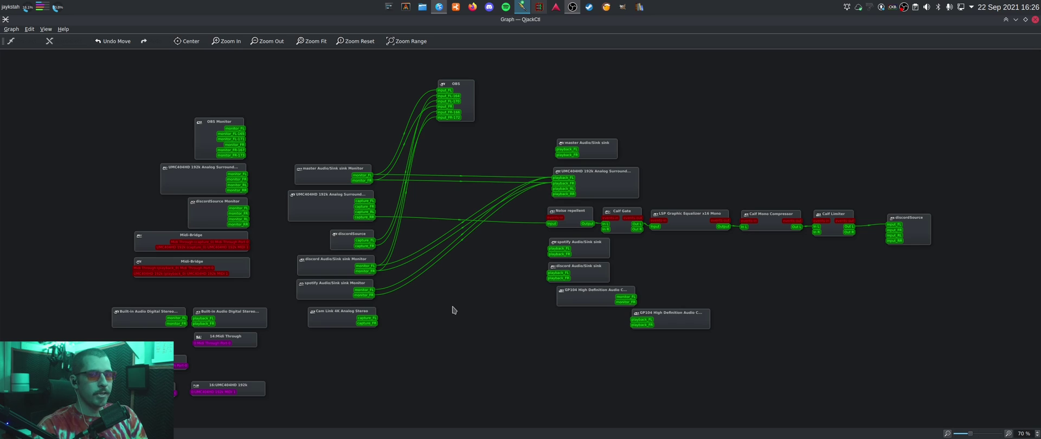
Highlight the Cam Link 4K Analog Stereo ports again and shift the node a little farther below the spotify monitor.
left_click_drag(393, 333, 328, 315)
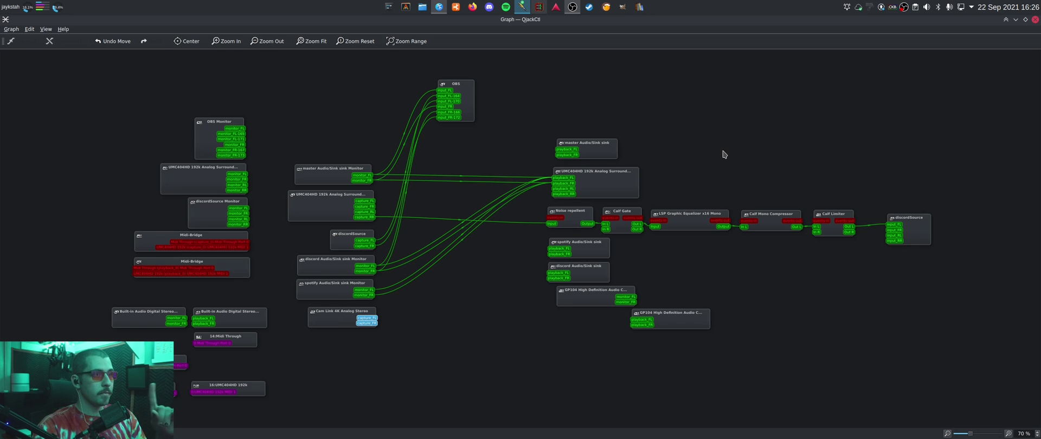
left_click(469, 320)
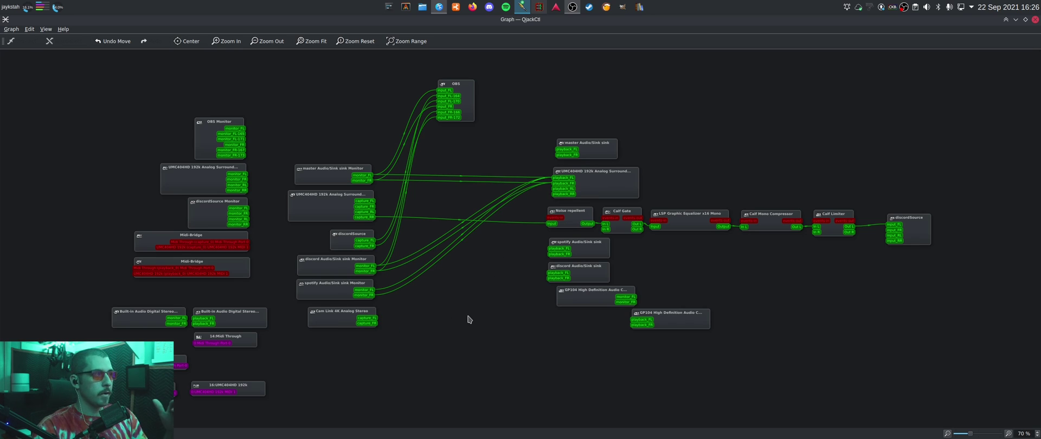
mouse_move(340, 315)
left_mouse_down()
mouse_move(399, 332)
mouse_move(447, 293)
mouse_move(332, 312)
mouse_move(345, 312)
left_mouse_up()
left_click(426, 313)
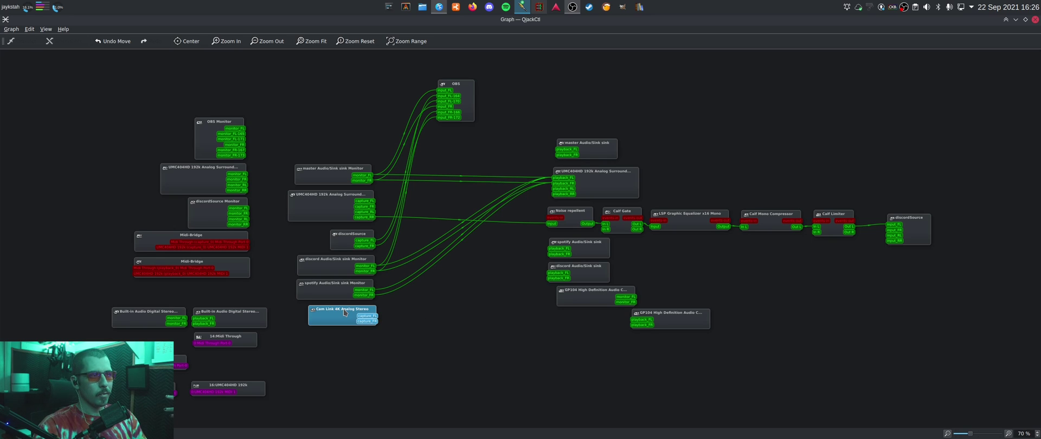
left_click(416, 302)
left_click_drag(327, 308, 384, 362)
left_click(411, 353)
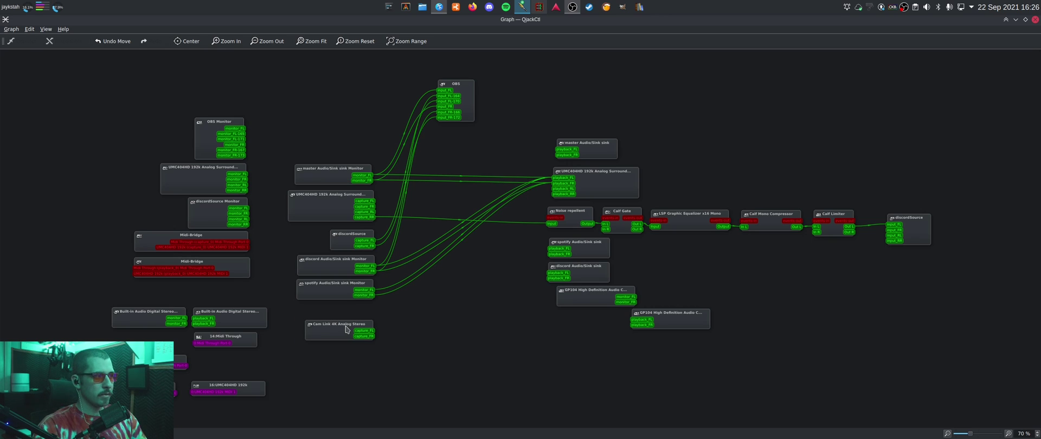
Move the Cam Link 4K Analog Stereo node down into the empty area well below the spotify monitor node.
left_click_drag(345, 330, 356, 321)
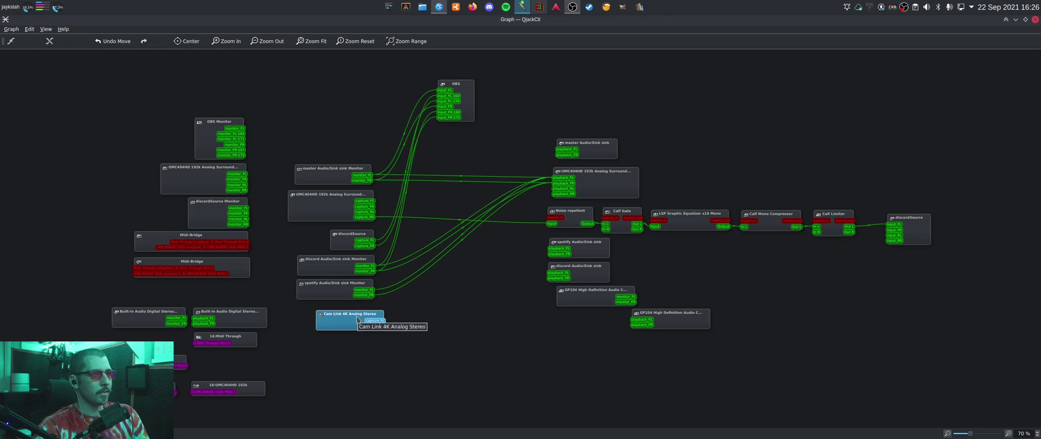
left_click(447, 296)
left_click_drag(353, 321, 386, 388)
left_click(531, 366)
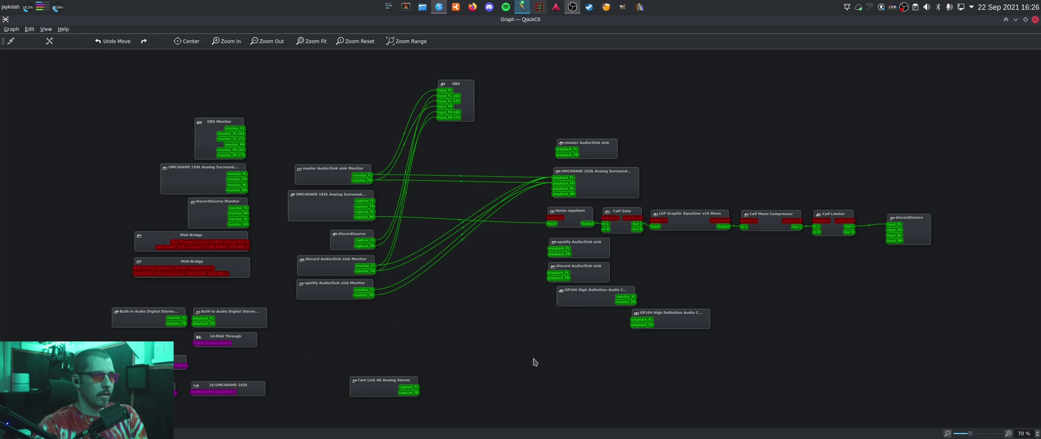
Move the GP104 High Definition Audio monitor node down beside the matching GP104 playback node.
left_click_drag(586, 290, 699, 363)
left_click(537, 293)
left_click(599, 361)
left_click_drag(479, 303, 609, 330)
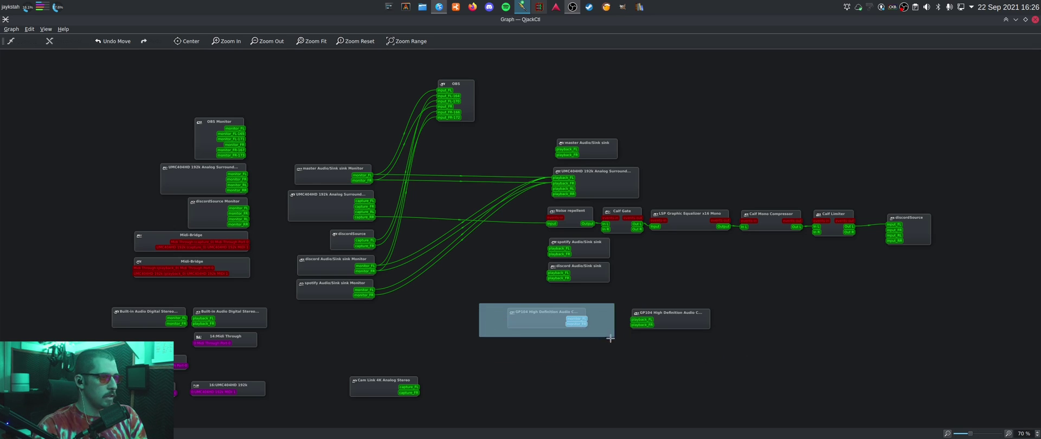
left_click_drag(551, 312, 578, 320)
left_click(584, 297)
left_click(576, 301)
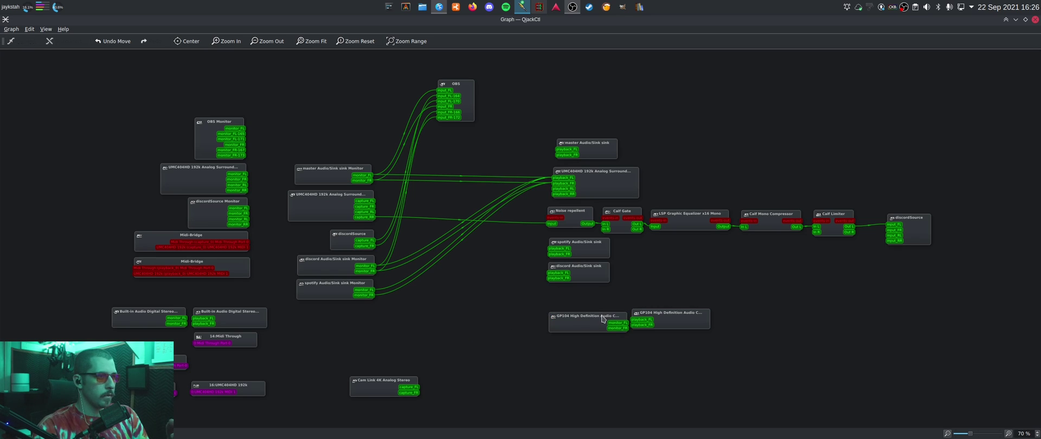
Highlight the Built-in Audio Digital Stereo playback node and both GP104 nodes to examine the unused devices.
mouse_move(247, 316)
left_mouse_down()
mouse_move(263, 299)
mouse_move(254, 296)
mouse_move(249, 310)
mouse_move(259, 313)
mouse_move(251, 312)
left_mouse_up()
left_click(265, 319)
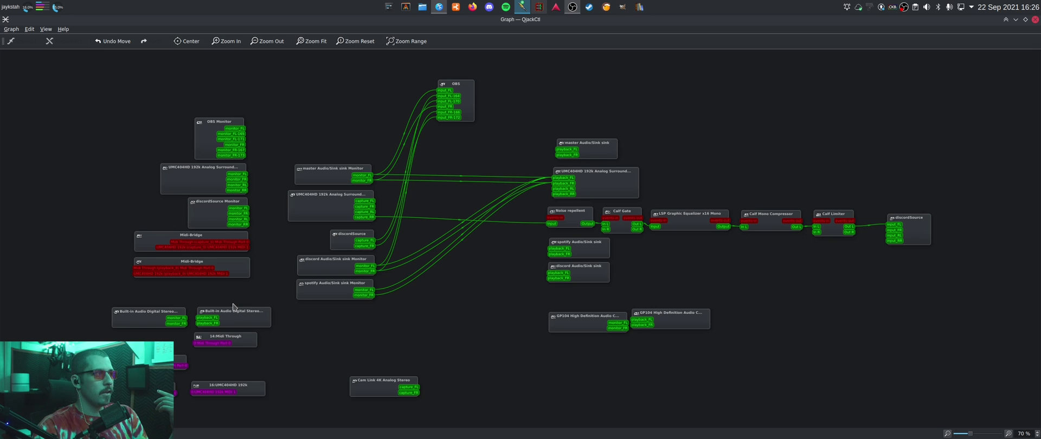
left_click(257, 318)
left_click(605, 318)
left_click(453, 287)
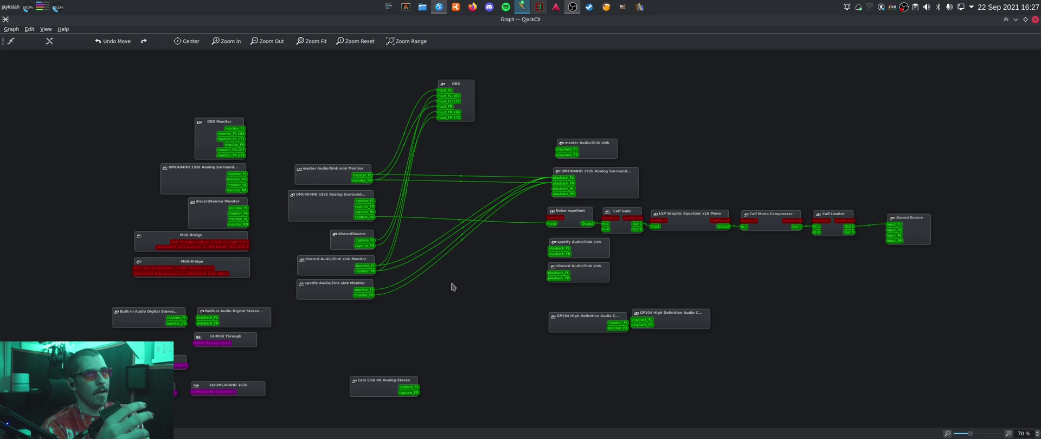
left_click_drag(539, 299, 757, 361)
left_click(764, 358)
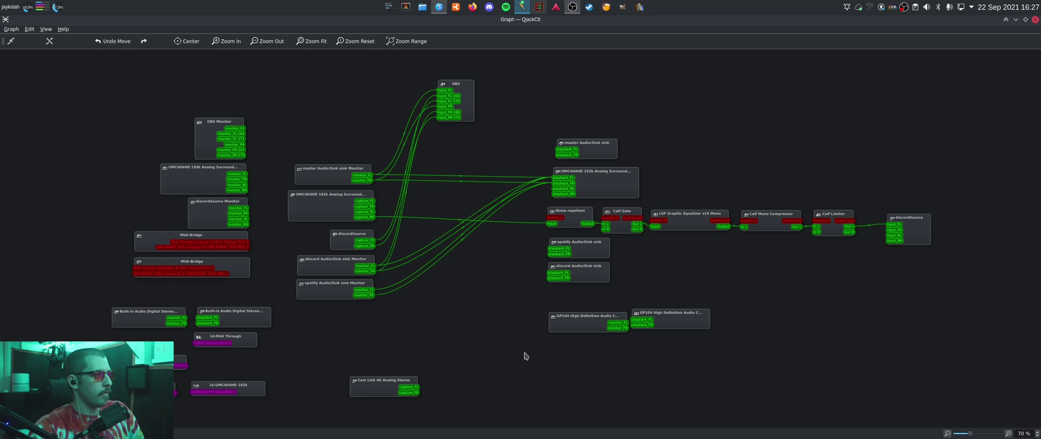
Move the Built-in Audio Digital Stereo playback node between the discord Audio/Sink sink and the GP104 monitor node.
left_click_drag(262, 320, 607, 302)
left_click(542, 303)
left_click_drag(824, 395, 779, 336)
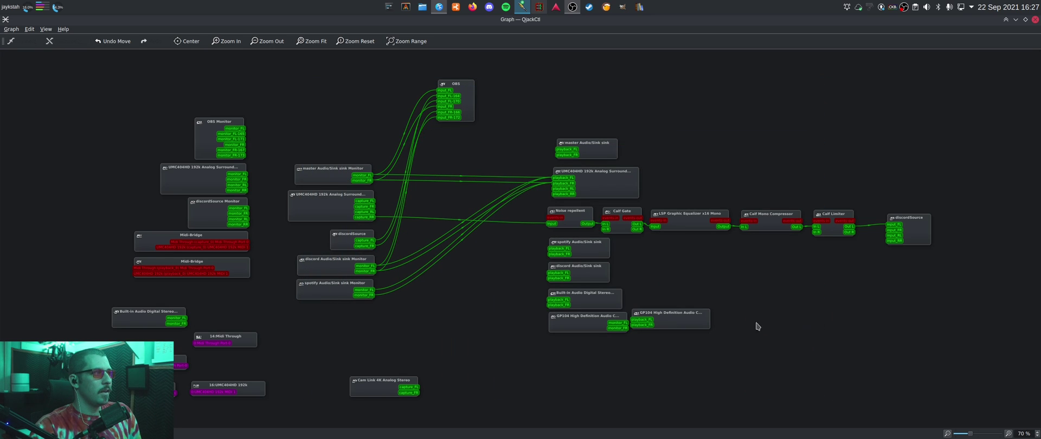
Highlight the UMC404HD 192k capture node and its capture_FL port to examine the interface inputs, and clear the selection.
left_click(341, 199)
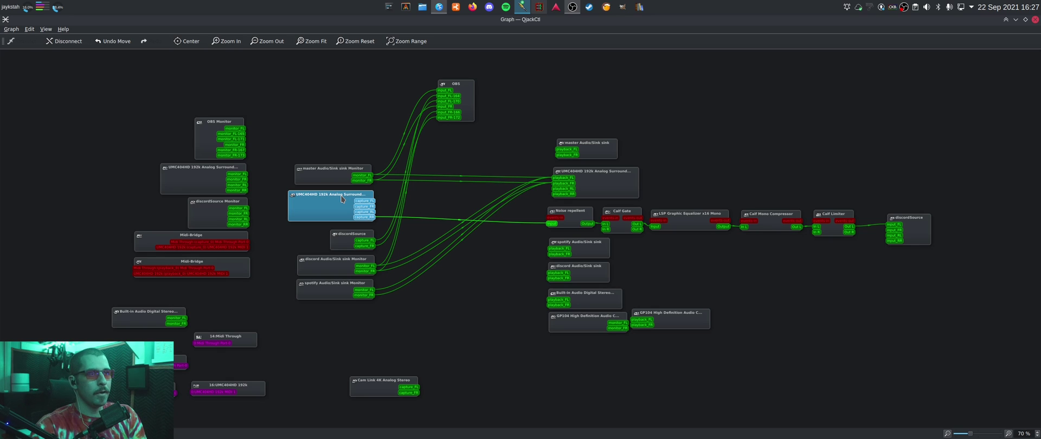
left_click(459, 268)
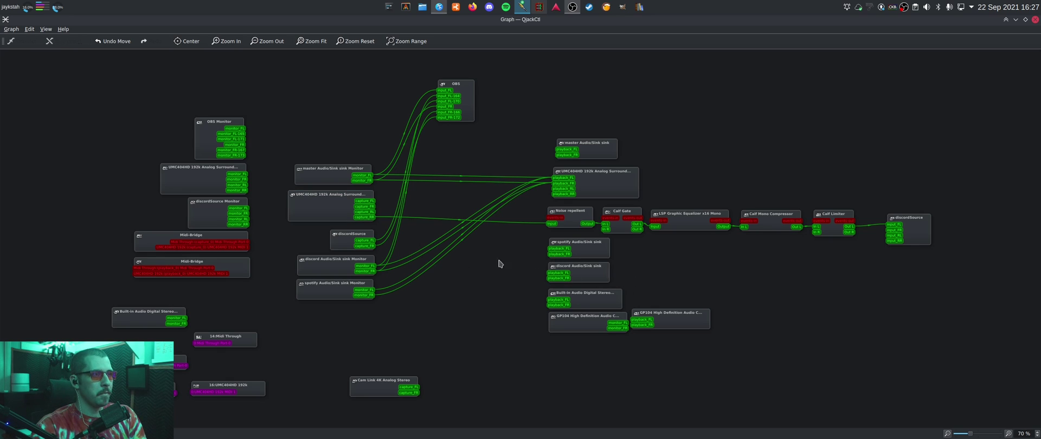
mouse_move(372, 203)
left_mouse_down()
mouse_move(532, 298)
mouse_move(383, 204)
left_mouse_up()
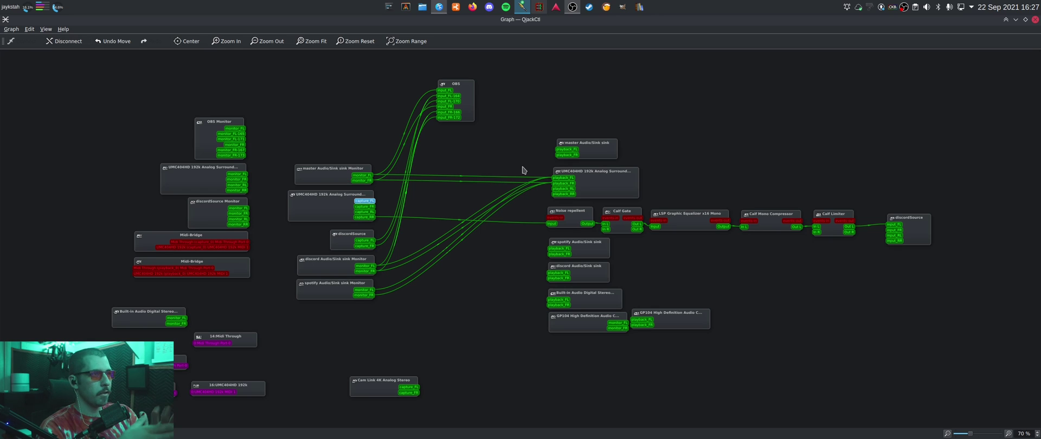
left_click(334, 205)
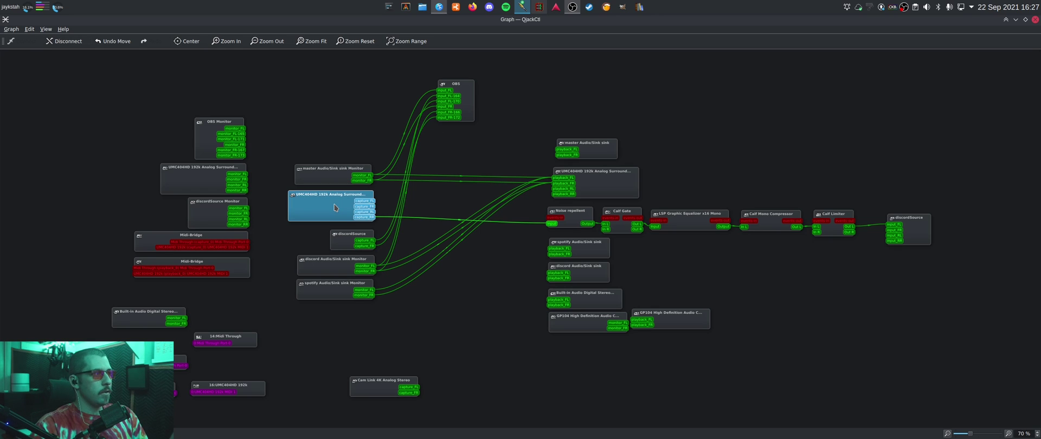
left_click(489, 167)
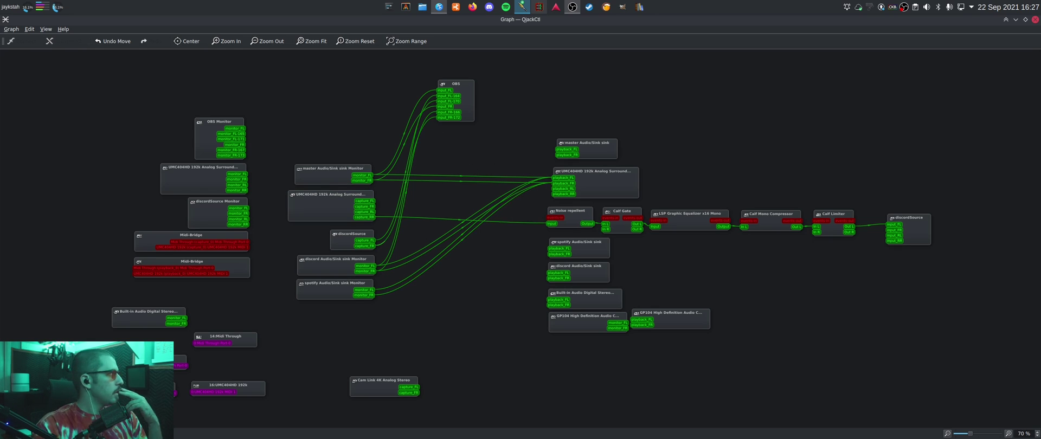
Switch to Carla to view the plugin rack, and minimize it again to return to the QjackCtl graph.
left_click(538, 7)
left_click_drag(326, 37, 469, 33)
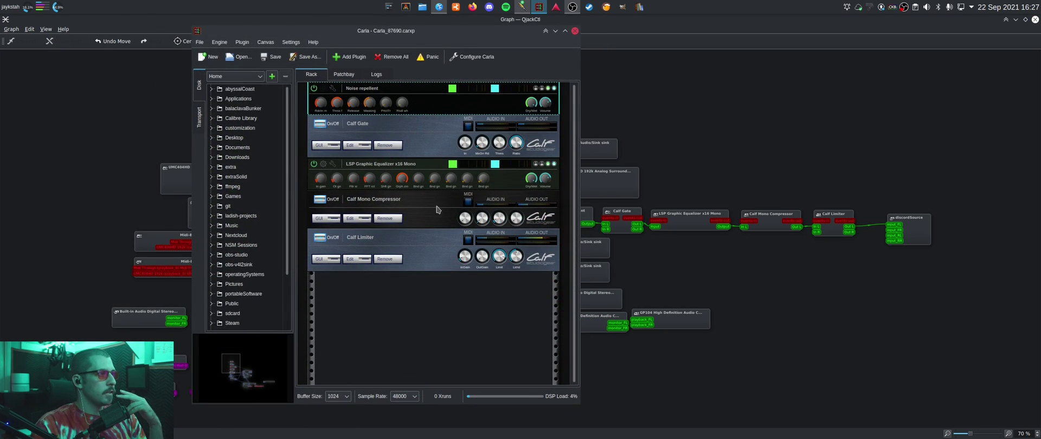
left_click(555, 30)
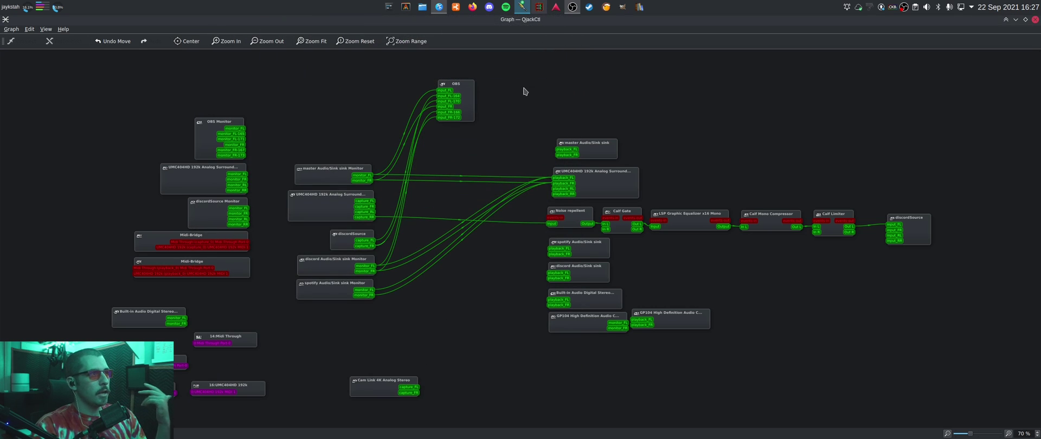
Highlight the UMC404HD 192k capture node and its capture_FR port to trace the link into Noise repellent.
mouse_move(530, 213)
left_mouse_down()
mouse_move(759, 242)
mouse_move(855, 241)
mouse_move(837, 233)
mouse_move(850, 203)
mouse_move(813, 180)
mouse_move(759, 200)
mouse_move(542, 211)
left_mouse_up()
left_click(328, 200)
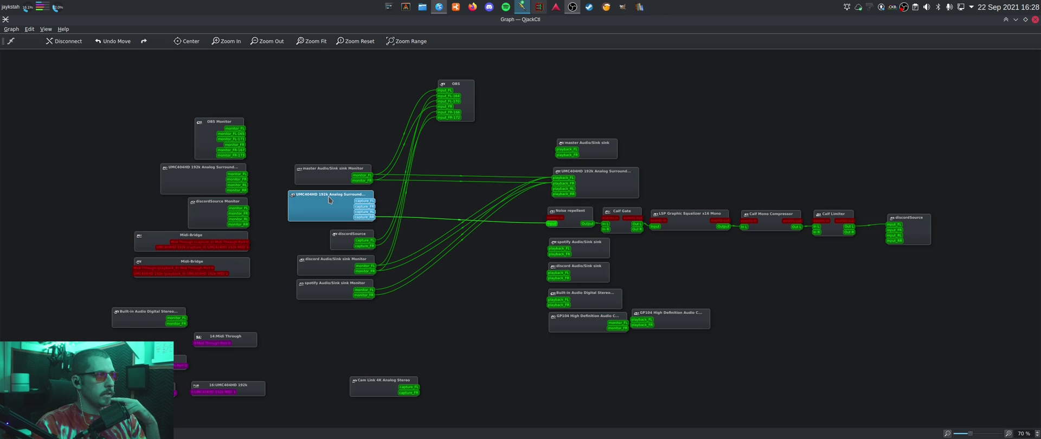
left_click(372, 218)
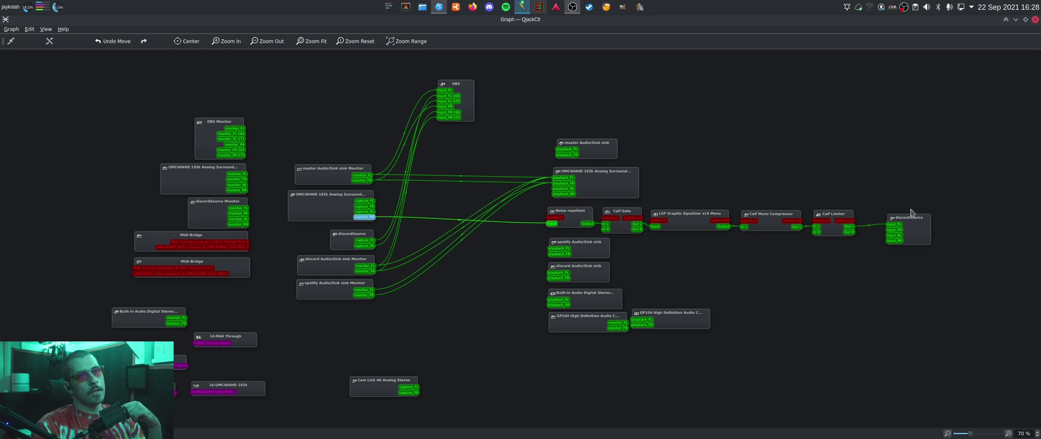
Nudge the discordSource input node and highlight its ports together with the link from the Calf Limiter.
left_click_drag(916, 221, 911, 221)
mouse_move(862, 197)
left_mouse_down()
mouse_move(959, 271)
mouse_move(870, 191)
left_mouse_up()
left_click(959, 271)
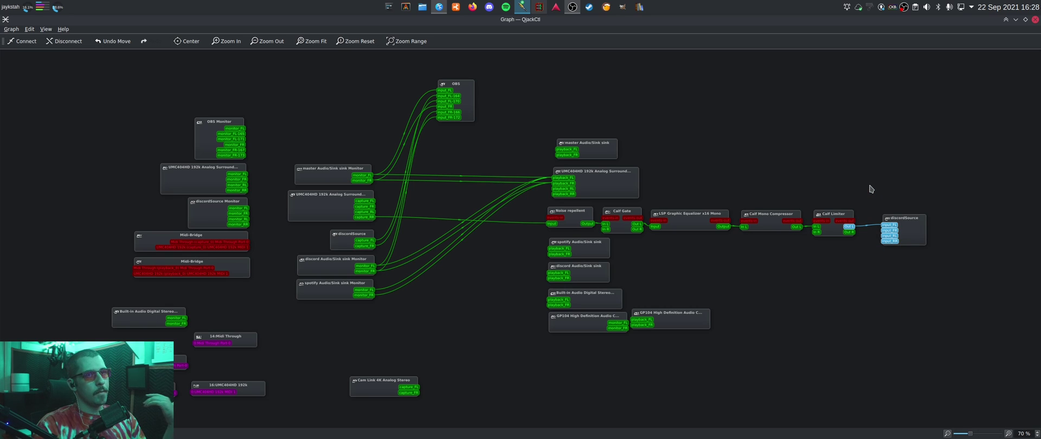
left_click(870, 188)
left_click_drag(874, 198, 946, 284)
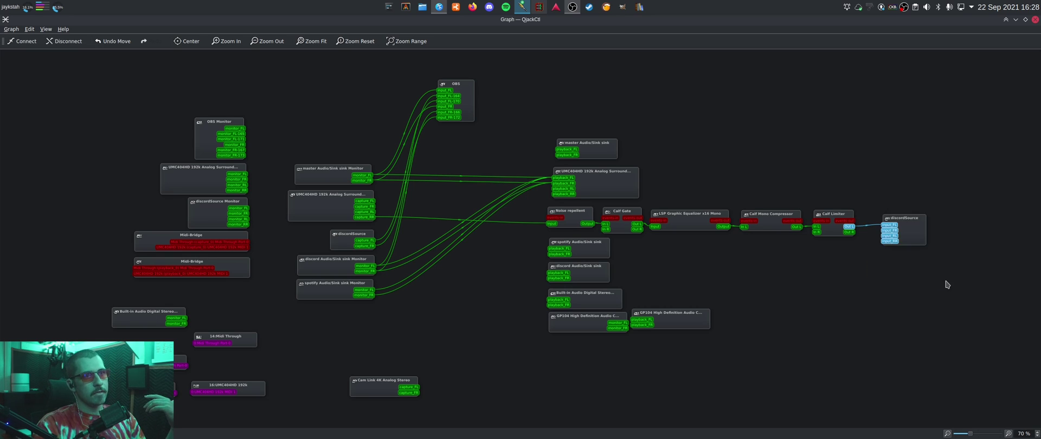
left_click(944, 277)
Reposition the discordSource input node close to the Calf Limiter and shift the OBS node farther from the monitor nodes.
left_click_drag(916, 216, 508, 230)
left_click(883, 181)
left_click(761, 187)
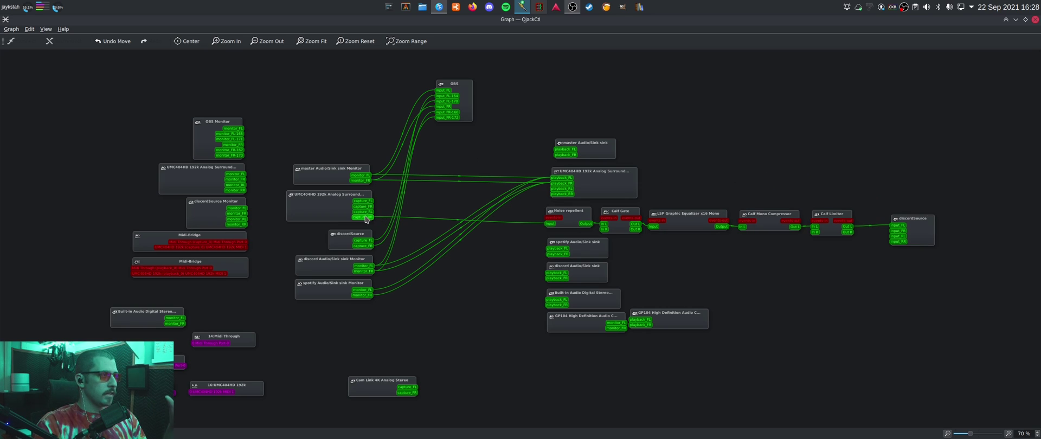
left_click_drag(917, 226, 888, 219)
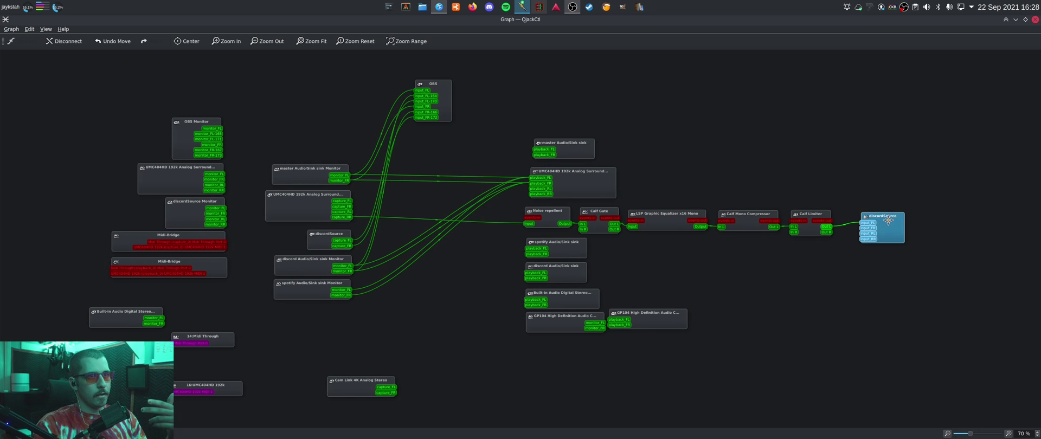
left_click(710, 279)
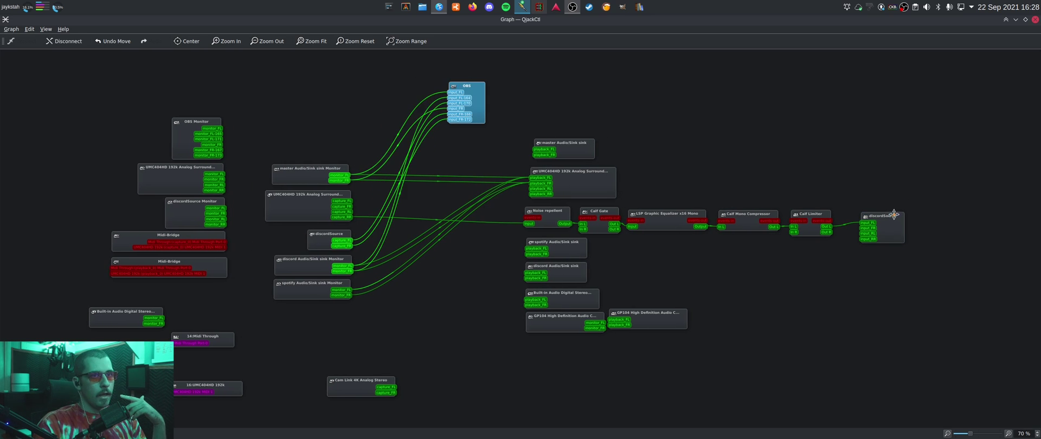
left_click_drag(892, 217, 887, 219)
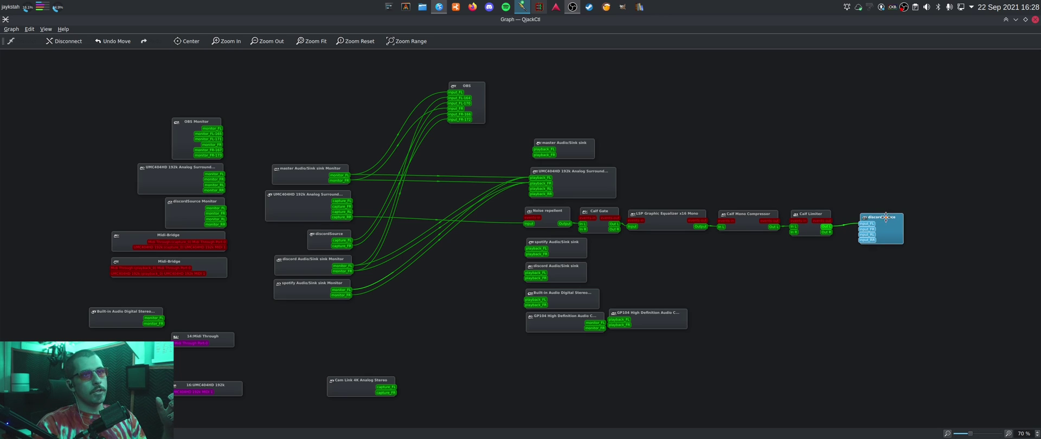
Nudge the discordSource capture node beneath the UMC404HD 192k capture node and clear the selection.
left_click(323, 234)
left_click_drag(318, 237, 310, 239)
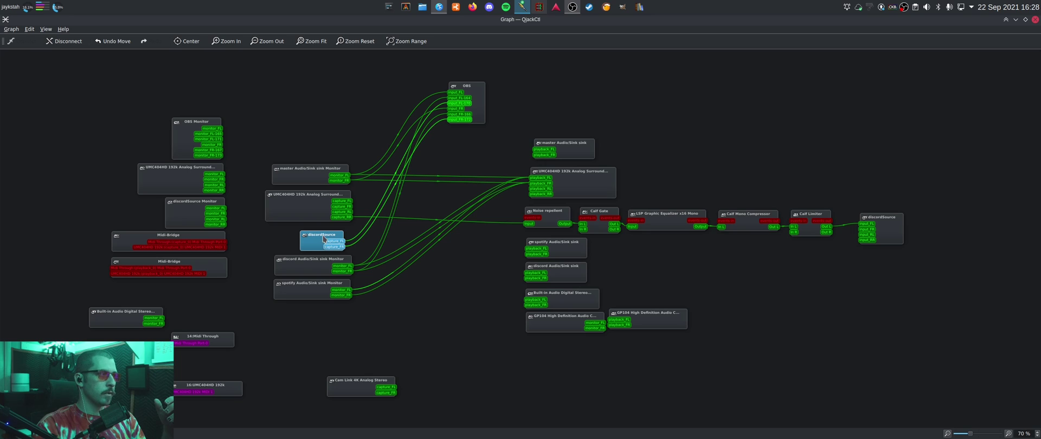
left_click_drag(324, 239, 324, 234)
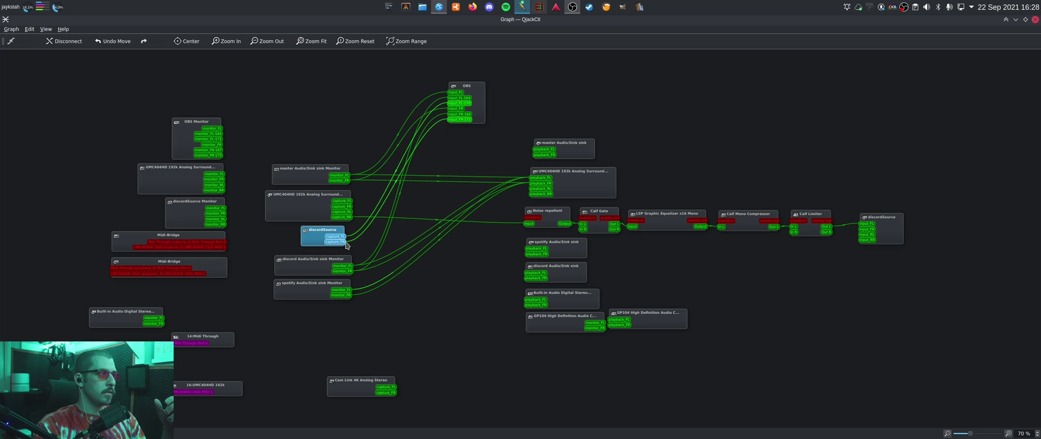
left_click(550, 113)
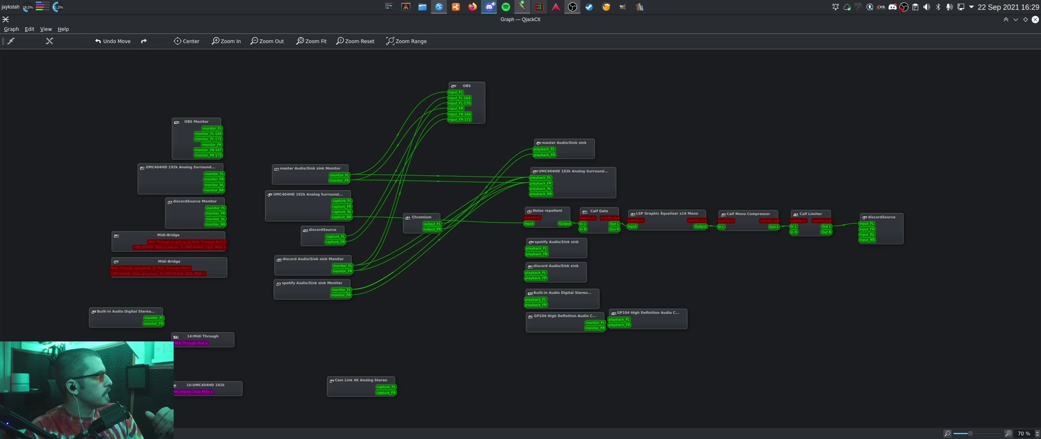
Move the Chromium node up beneath OBS, level with the master Audio/Sink sink it feeds.
left_click_drag(408, 218, 442, 146)
left_click(477, 274)
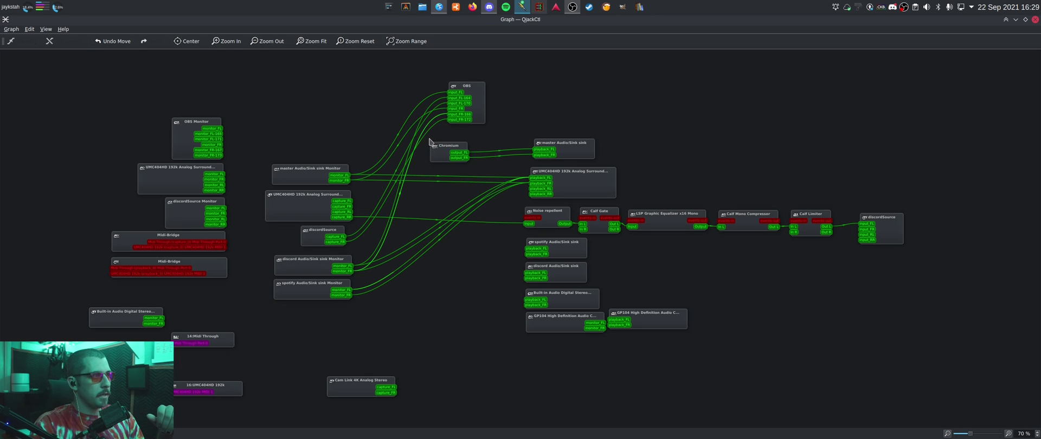
left_click(478, 172)
left_click(488, 172)
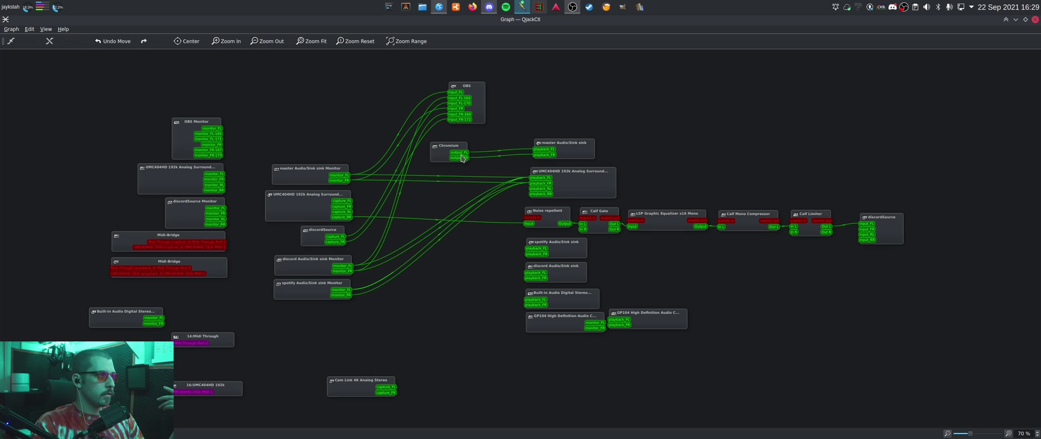
Highlight the Chromium node and the master Audio/Sink sink to examine how they are connected.
left_click(431, 143)
left_click(436, 148)
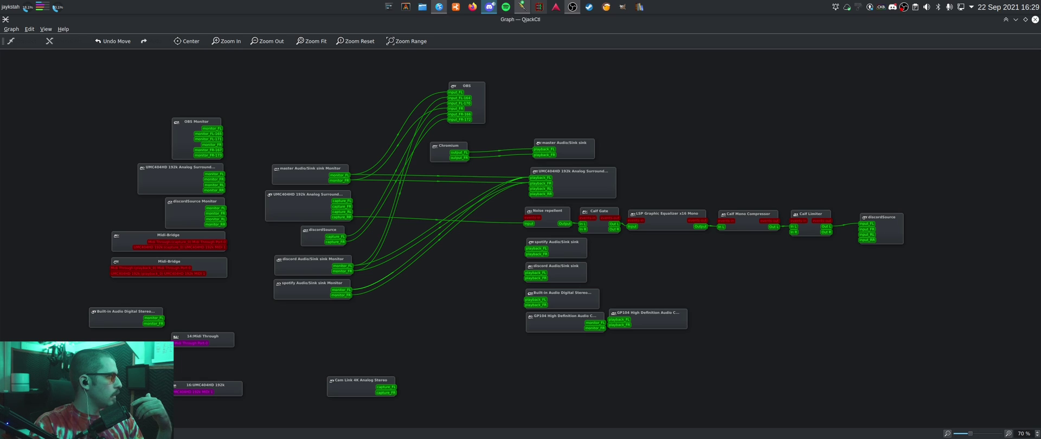
left_click_drag(448, 147, 473, 146)
left_click_drag(509, 121, 623, 158)
left_click(595, 130)
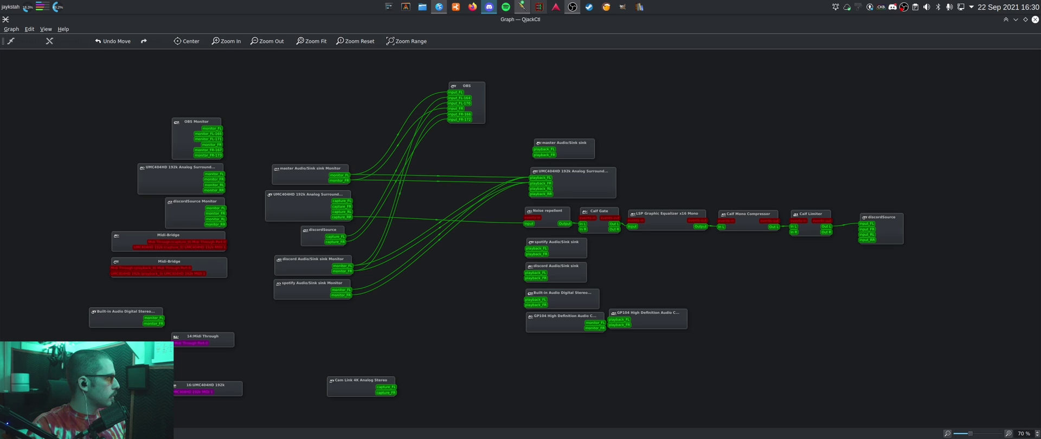
Move the WEBRTC VoiceEngine node down level with the discord Audio/Sink sink and highlight the discordSource capture node feeding it.
left_click_drag(444, 137, 445, 271)
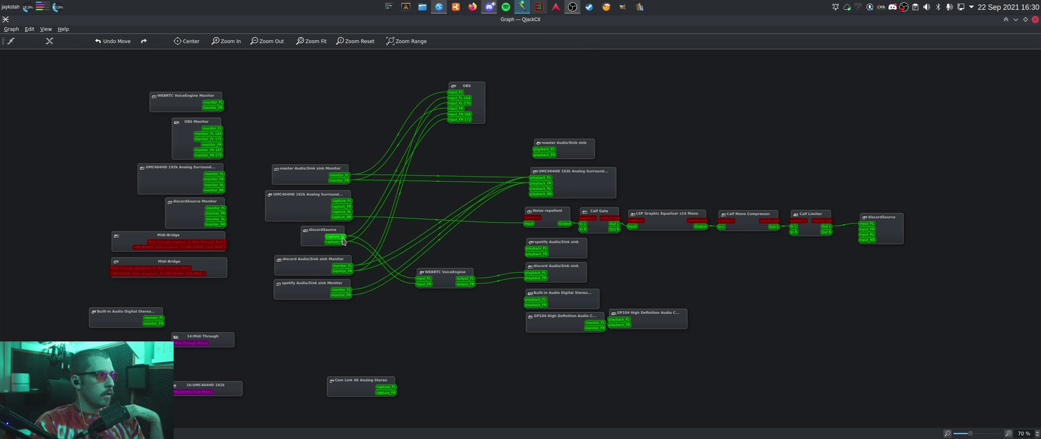
left_click_drag(296, 230, 347, 250)
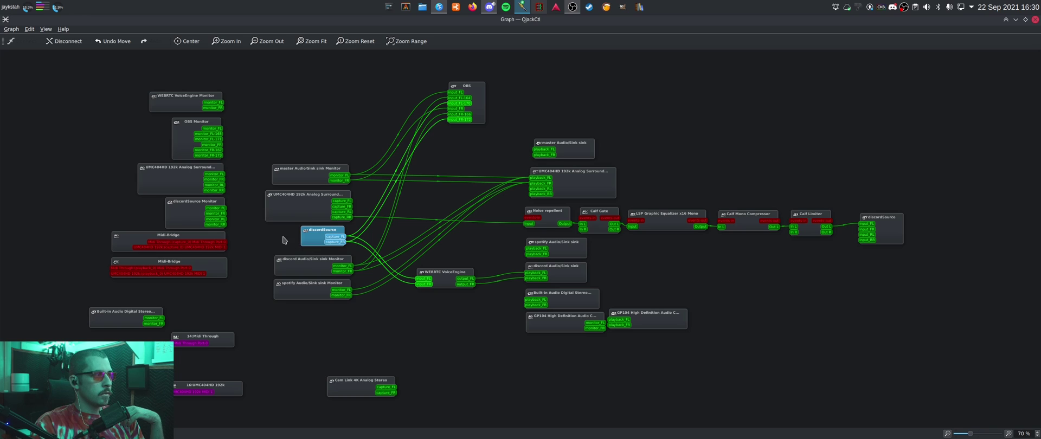
left_click(286, 235)
Highlight the plugin chain and the WEBRTC VoiceEngine node to trace Discord's input and output routing.
left_click_drag(695, 179, 854, 262)
left_click(433, 244)
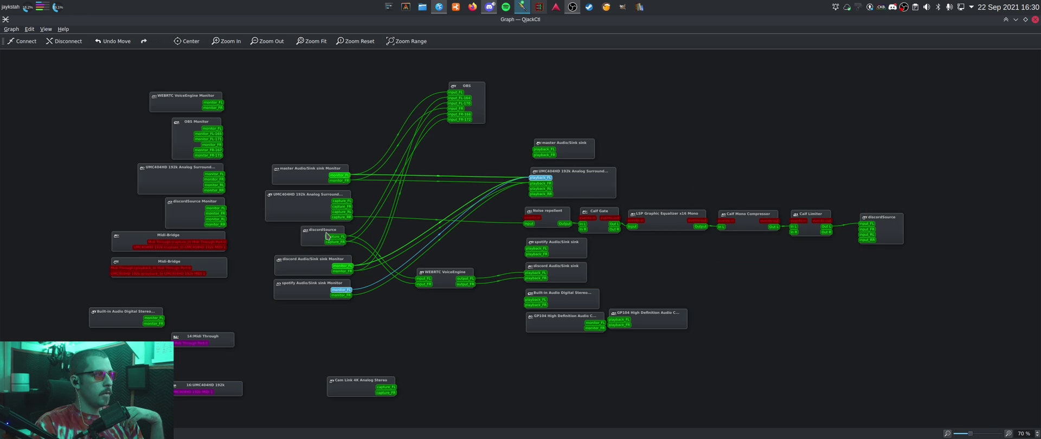
left_click(446, 274)
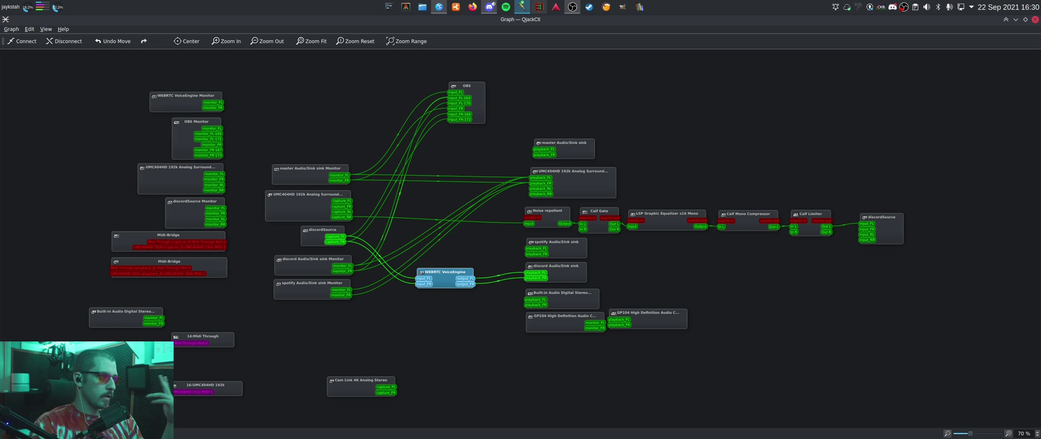
left_click(480, 256)
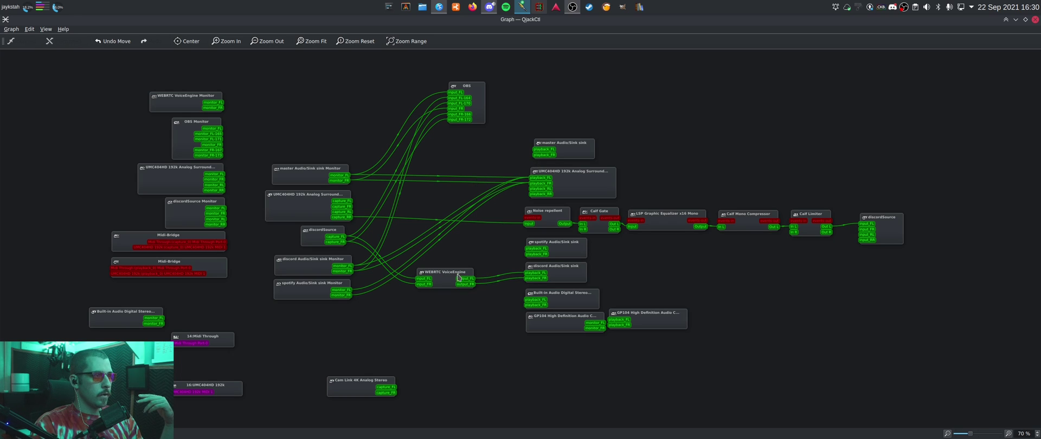
left_click(563, 267)
Move the WEBRTC VoiceEngine node above OBS and highlight the discord Audio/Sink sink Monitor node to trace its links.
left_click_drag(446, 272, 463, 75)
left_click(432, 194)
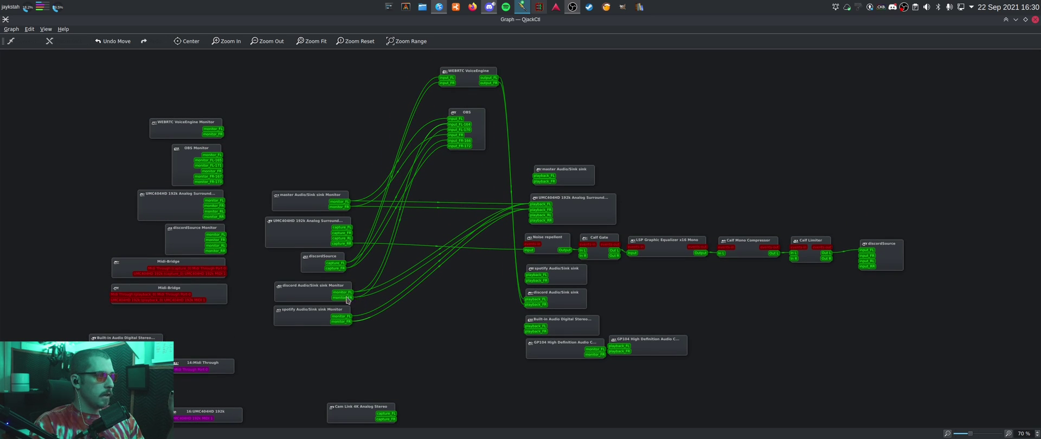
left_click_drag(264, 278, 304, 297)
left_click(296, 294)
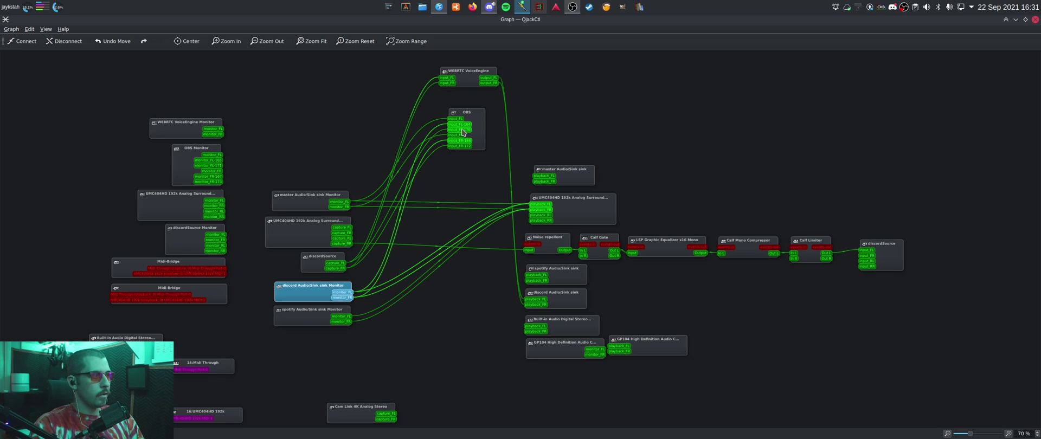
Nudge the WEBRTC VoiceEngine node down toward OBS and highlight its input and output links.
left_click(453, 259)
mouse_move(470, 84)
left_mouse_down()
mouse_move(458, 89)
mouse_move(482, 78)
mouse_move(469, 82)
left_mouse_up()
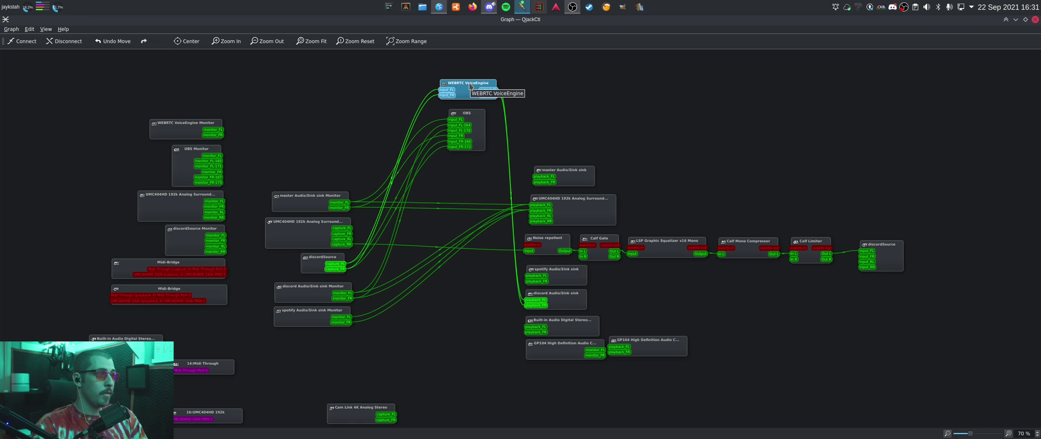
mouse_move(404, 54)
left_mouse_down()
mouse_move(534, 104)
mouse_move(582, 104)
left_mouse_up()
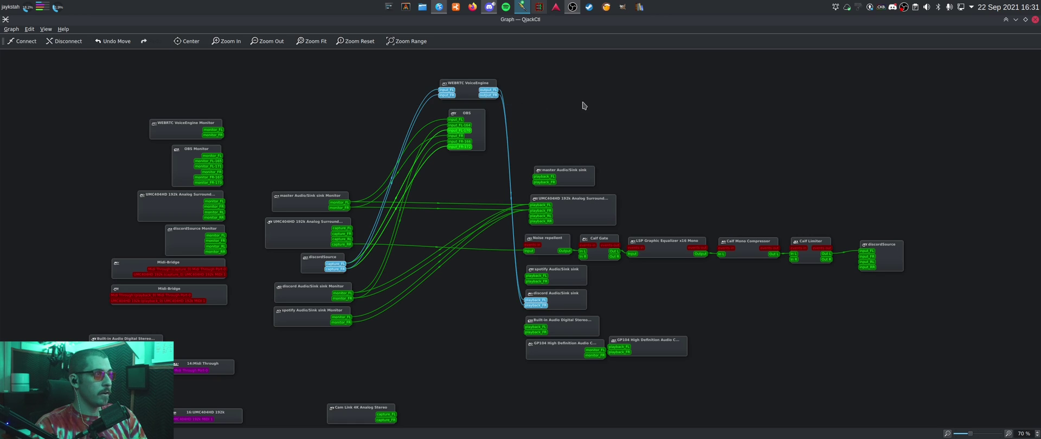
left_click(594, 106)
Highlight the discordSource input node at the plugin chain's end and the WEBRTC VoiceEngine node to compare their routing.
left_click_drag(857, 237, 925, 292)
left_click(789, 271)
mouse_move(424, 73)
left_mouse_down()
mouse_move(534, 98)
mouse_move(520, 104)
left_mouse_up()
left_click(579, 105)
left_click_drag(403, 60, 562, 104)
left_click(677, 82)
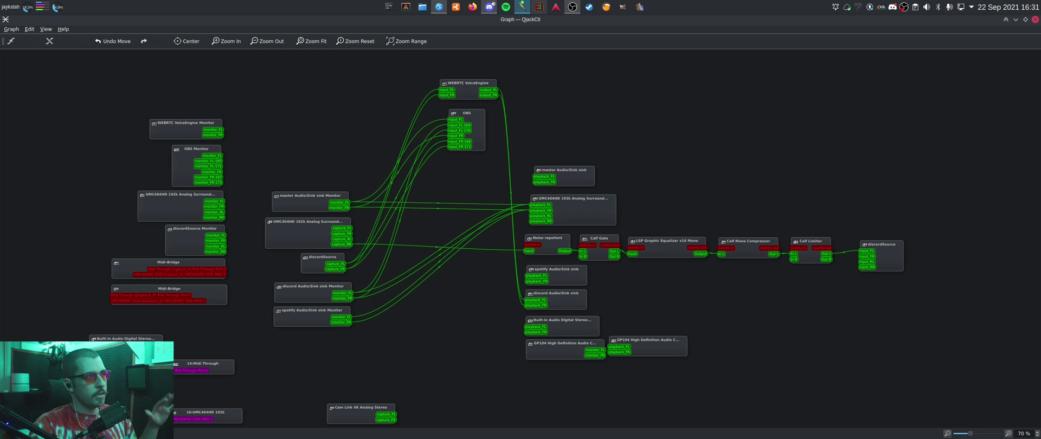
Move the WEBRTC VoiceEngine node between the discordSource capture node and the discord Audio/Sink sink, highlighting both to trace the links.
left_click_drag(472, 91, 432, 294)
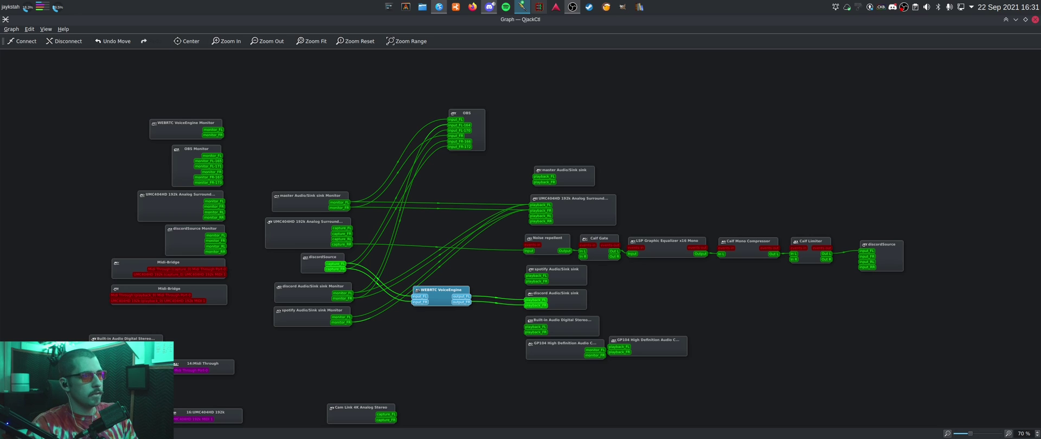
left_click(307, 266)
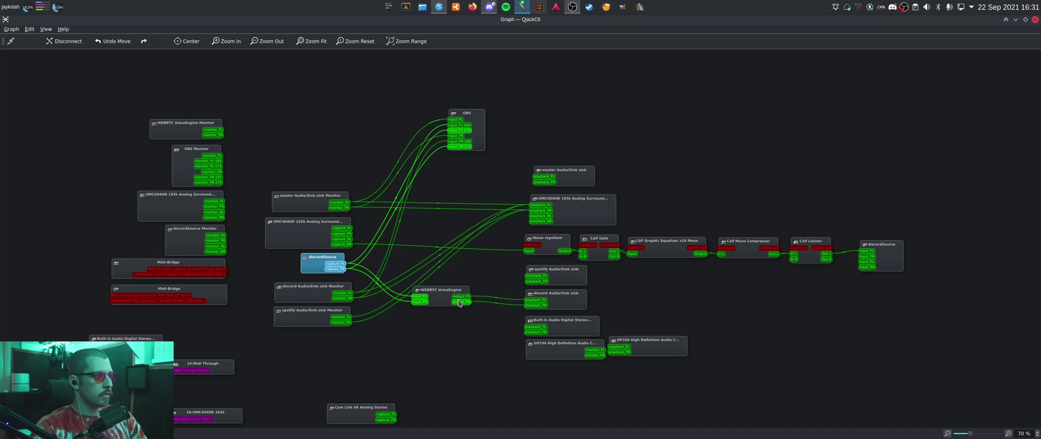
left_click(569, 301)
left_click(319, 262)
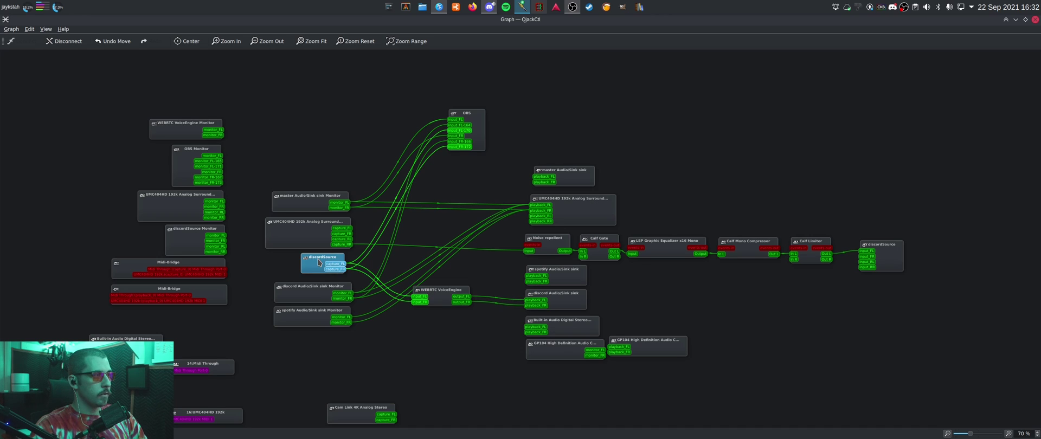
left_click(567, 297)
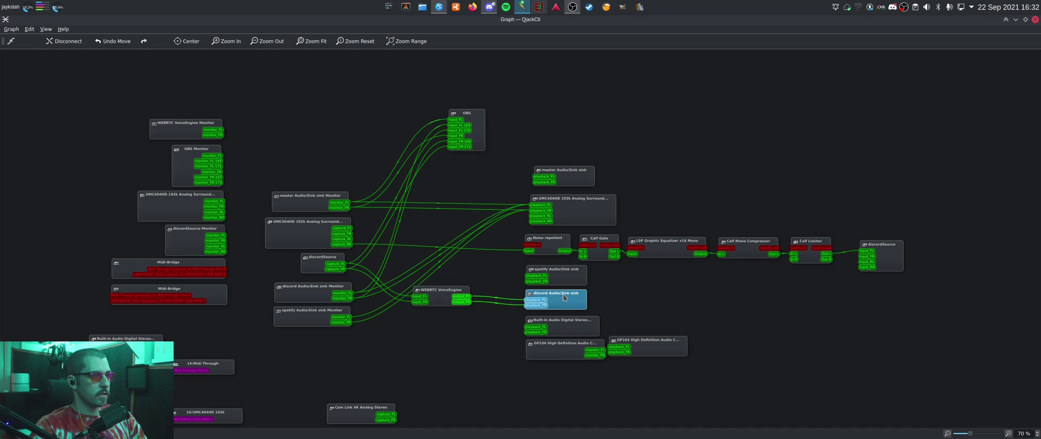
left_click_drag(520, 289, 616, 304)
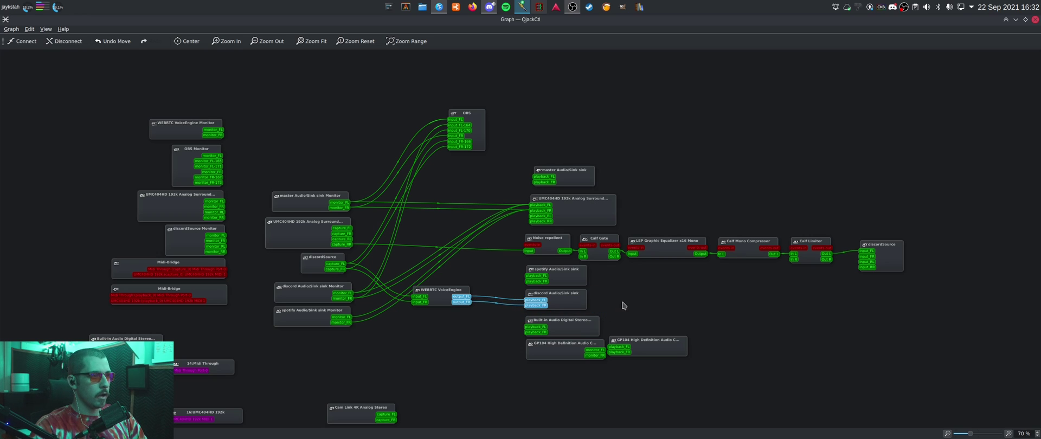
left_click(567, 307)
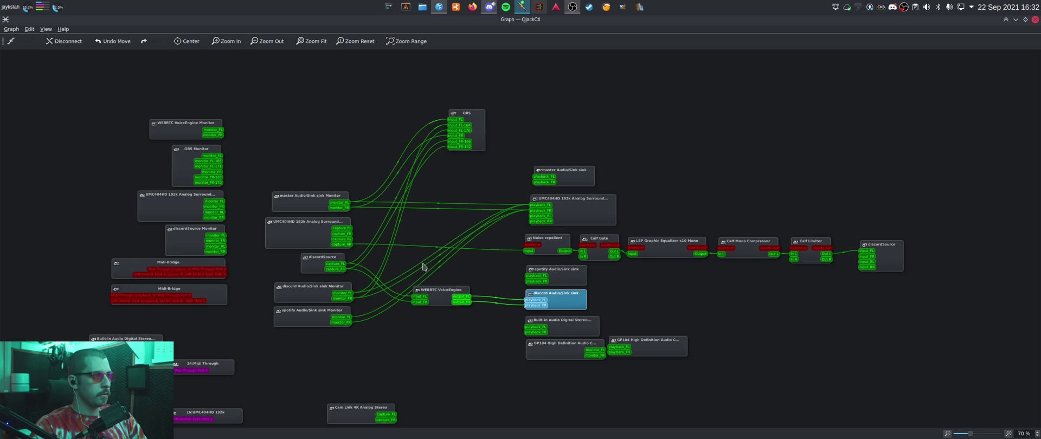
Highlight the discord and master Audio/Sink sink Monitor nodes and the UMC404HD 192k playback node to trace what reaches the audio interface.
left_click(311, 290)
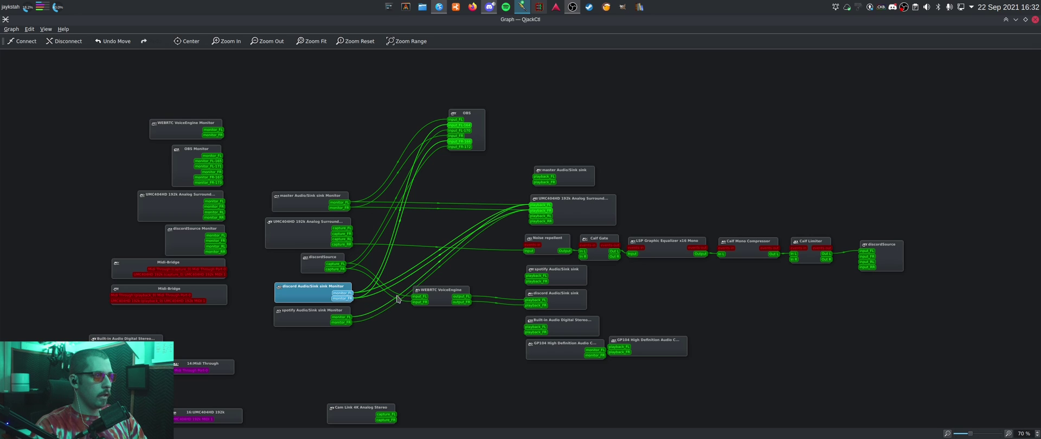
left_click(576, 207)
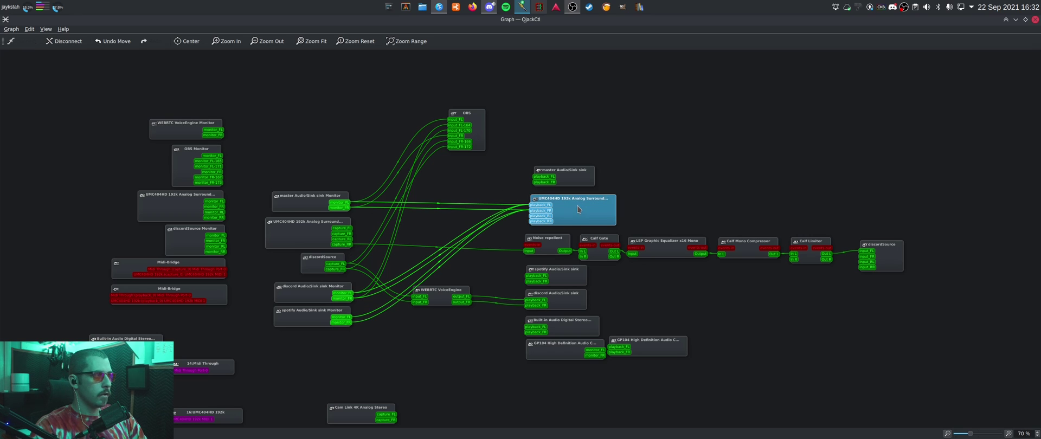
left_click(310, 198)
left_click_drag(252, 178, 331, 213)
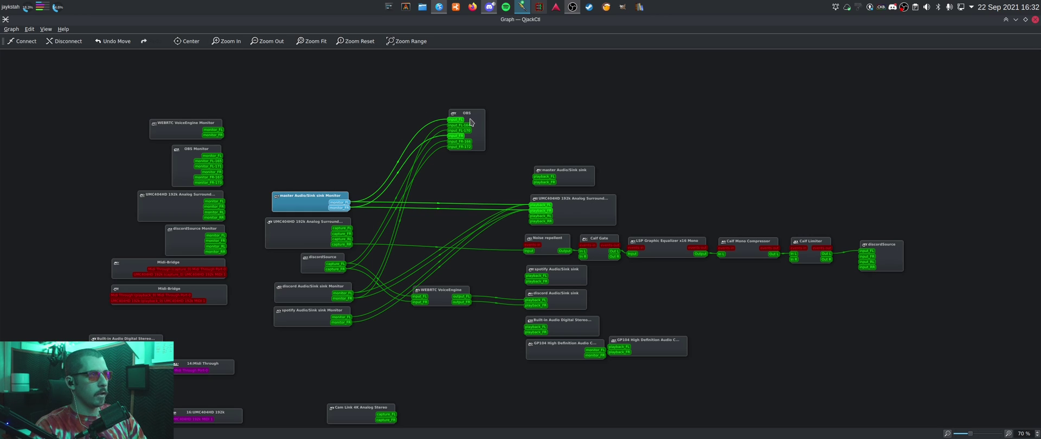
left_click_drag(256, 174, 361, 215)
Highlight the discordSource capture node and the spotify Audio/Sink sink Monitor node to examine their outgoing links.
left_click_drag(284, 253, 371, 275)
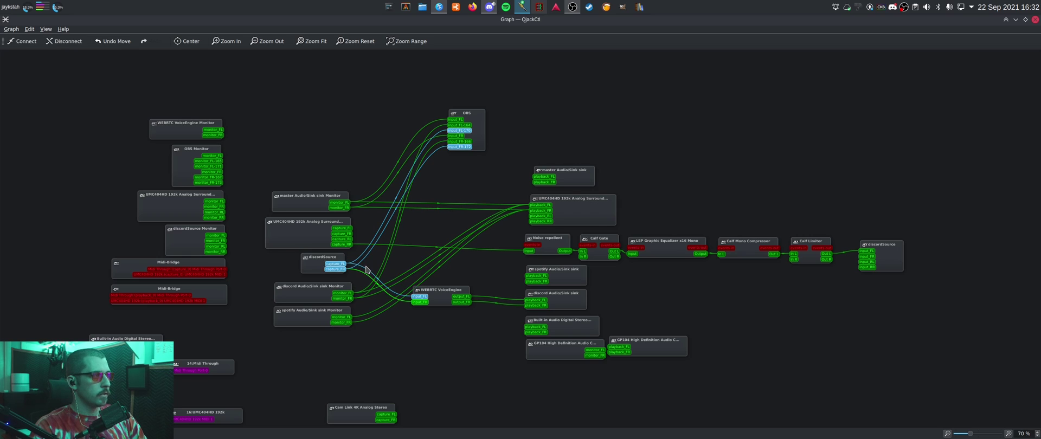
left_click(321, 345)
left_click_drag(264, 332, 364, 303)
left_click(392, 333)
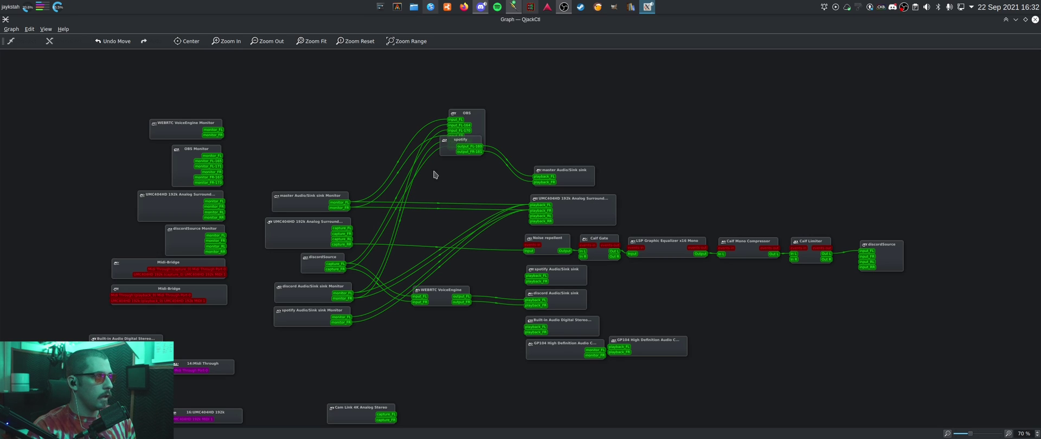
Move the spotify node out from over OBS and place it beside the master Audio/Sink sink.
left_click_drag(454, 143, 448, 176)
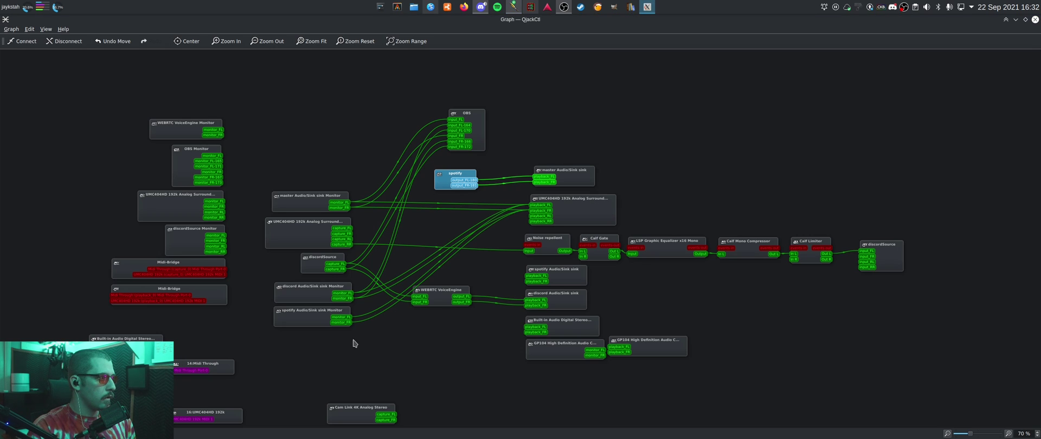
left_click(501, 234)
left_click_drag(473, 178, 487, 173)
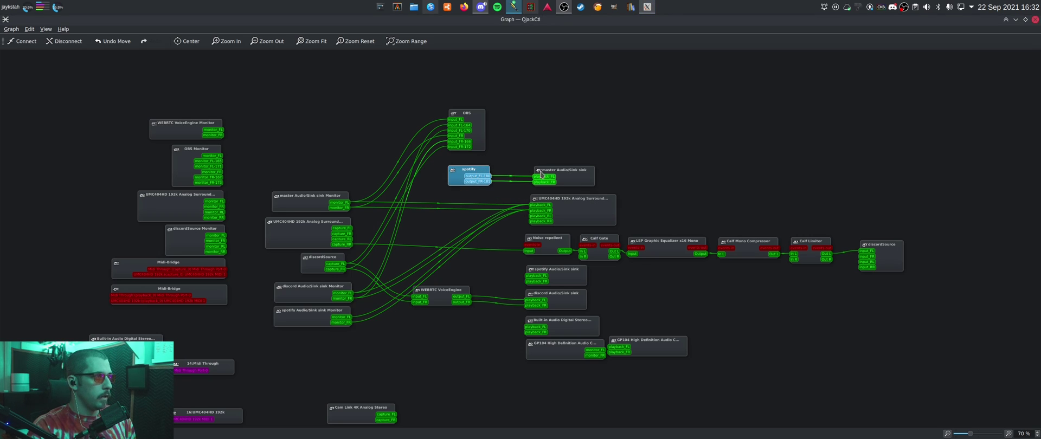
left_click(548, 111)
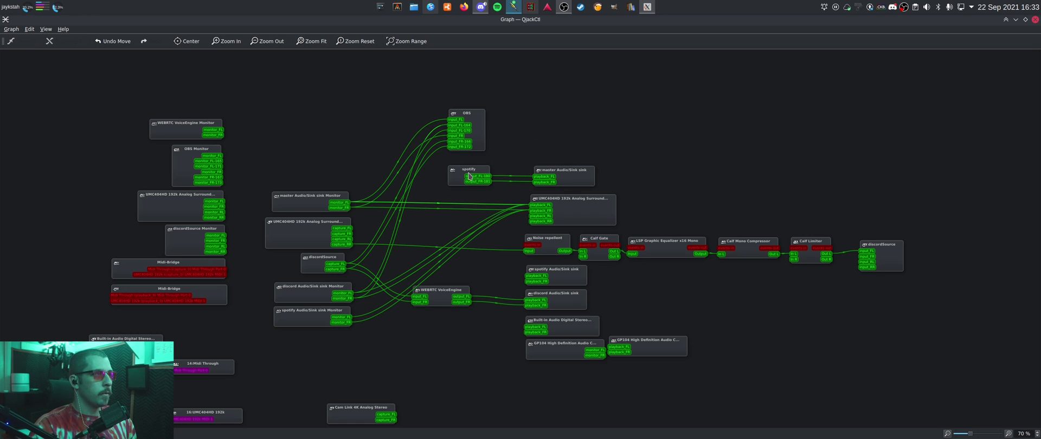
Disconnect spotify from the master Audio/Sink sink, connect its outputs to the spotify Audio/Sink sink and place its node beside that sink.
left_click_drag(508, 173, 503, 184)
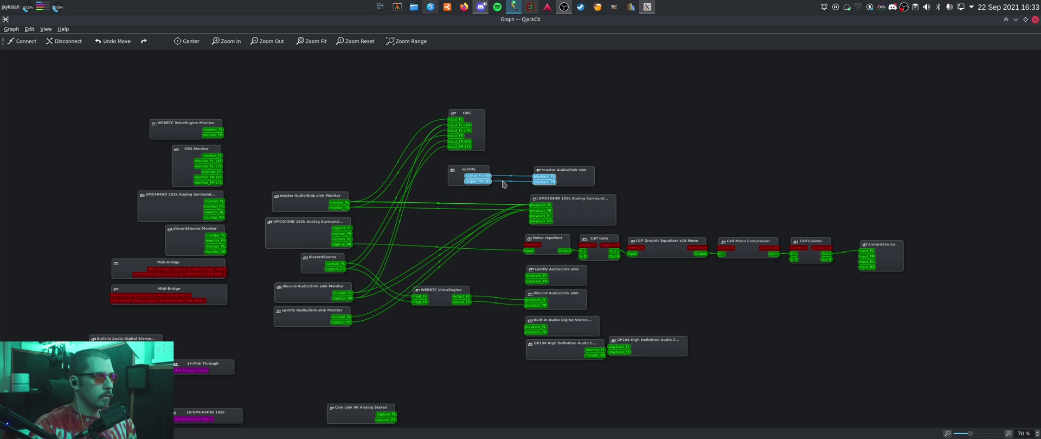
right_click(503, 184)
left_click(514, 194)
left_click_drag(480, 178, 536, 281)
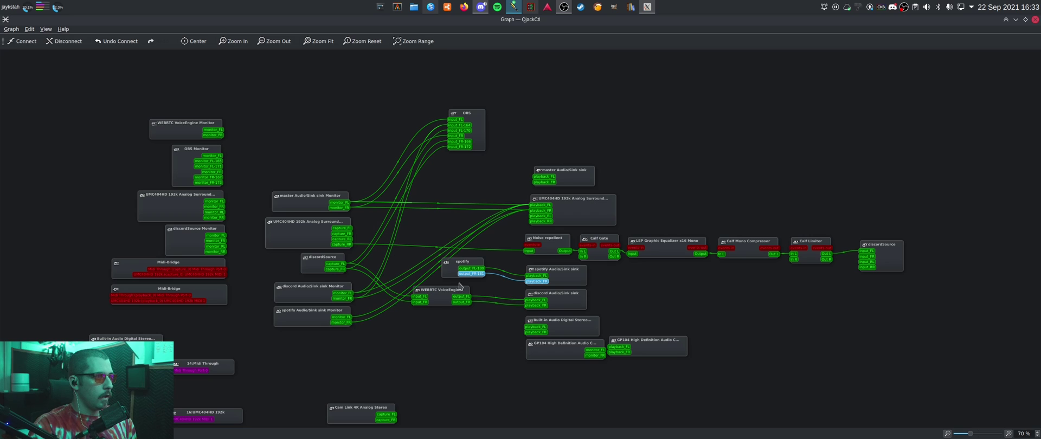
mouse_move(457, 264)
left_mouse_down()
mouse_move(467, 271)
mouse_move(461, 262)
left_mouse_up()
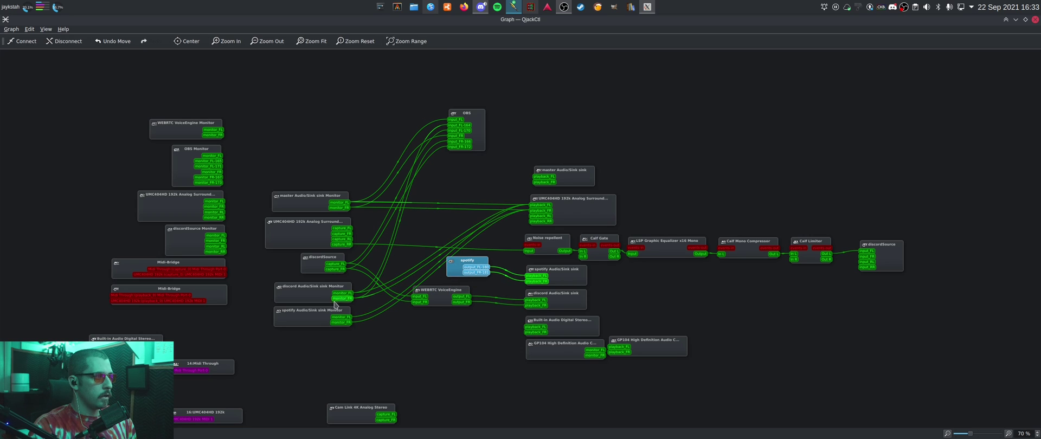
Highlight the UMC404HD 192k Analog Surround playback node to examine the sink monitors feeding it.
left_click(582, 204)
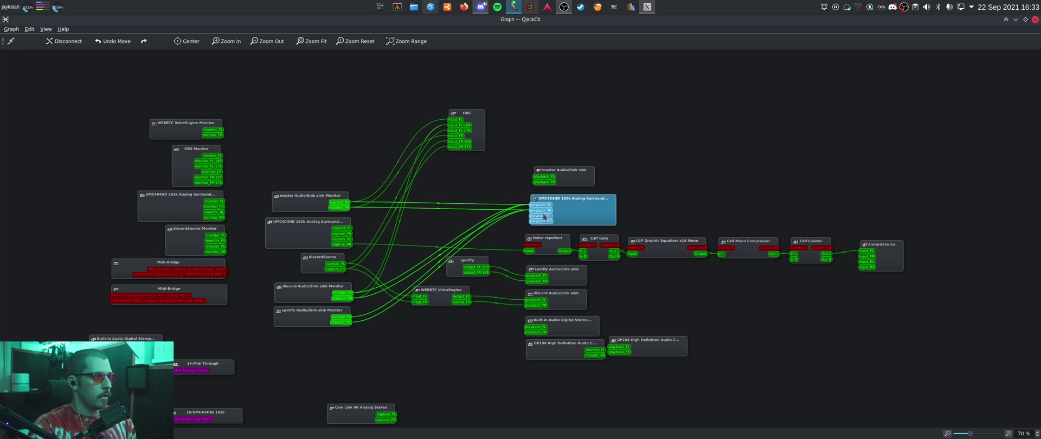
left_click(515, 197)
left_click(536, 206)
left_click(652, 210)
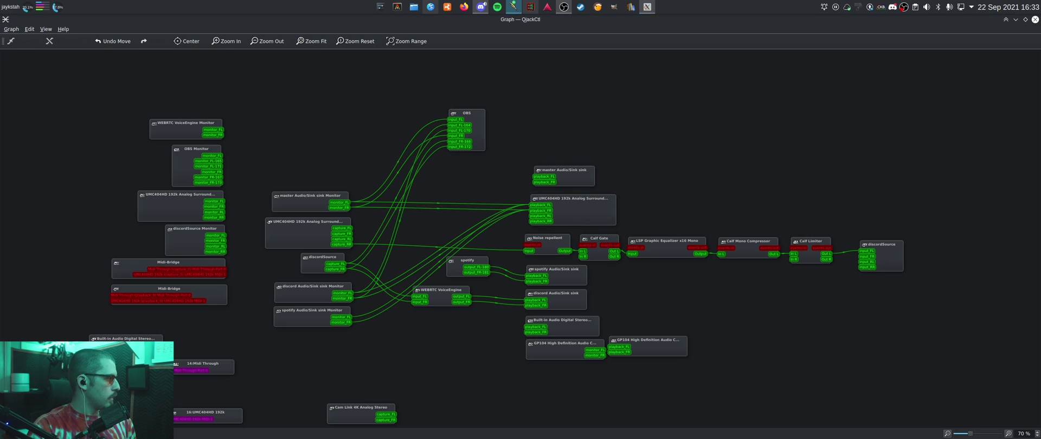
left_click(597, 214)
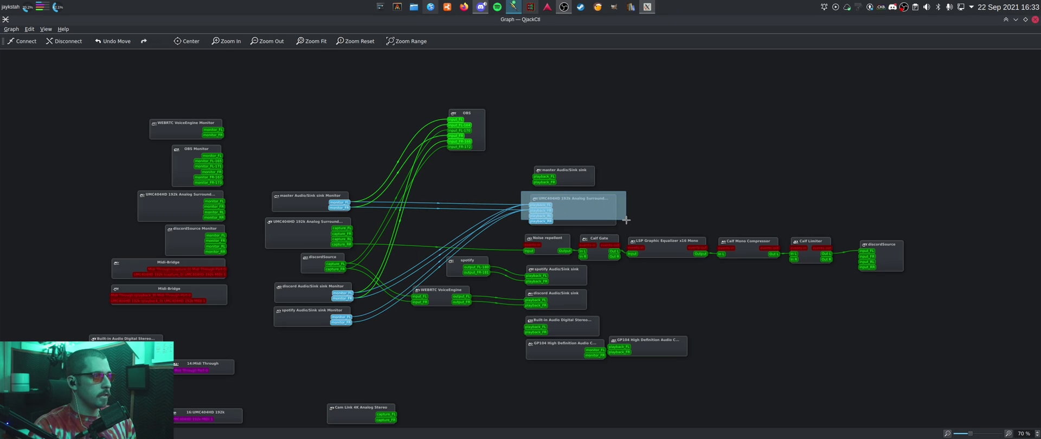
left_click(654, 189)
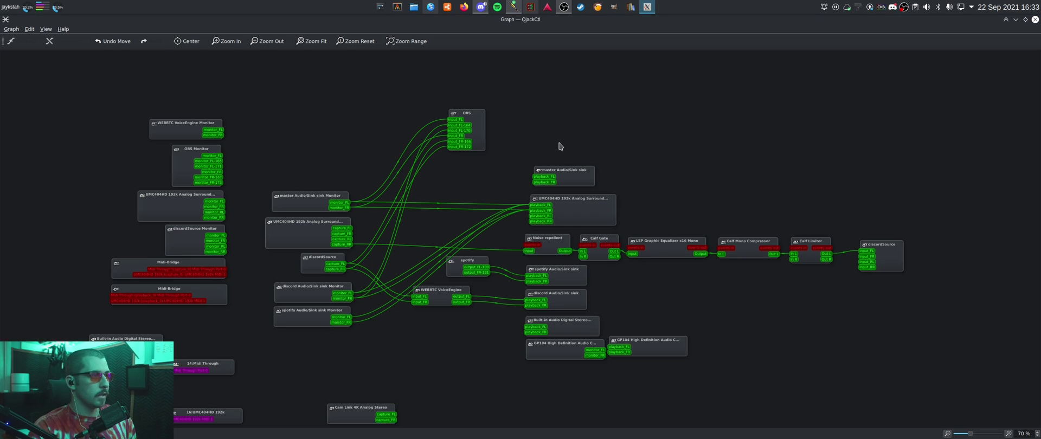
Move the spotify node up and to the left, into the gap beside the UMC404HD 192k capture node.
left_click(454, 263)
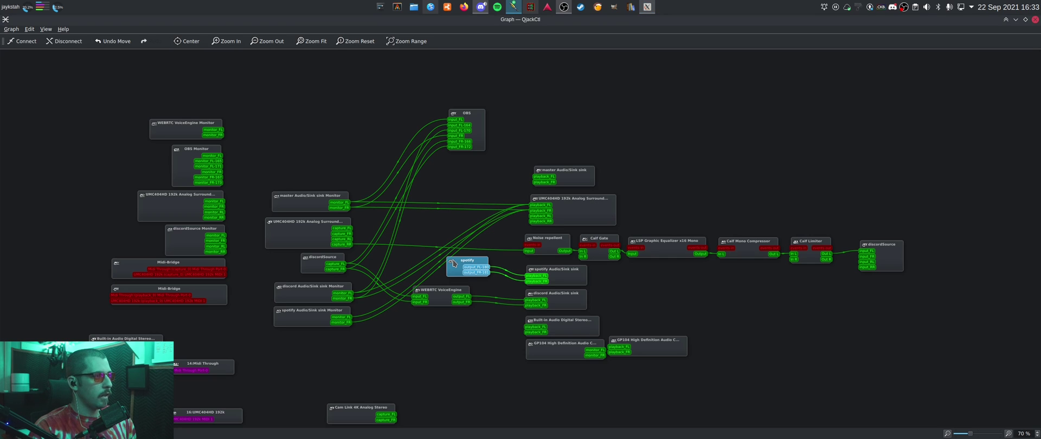
left_click(444, 221)
left_click_drag(453, 267, 438, 233)
left_click(704, 193)
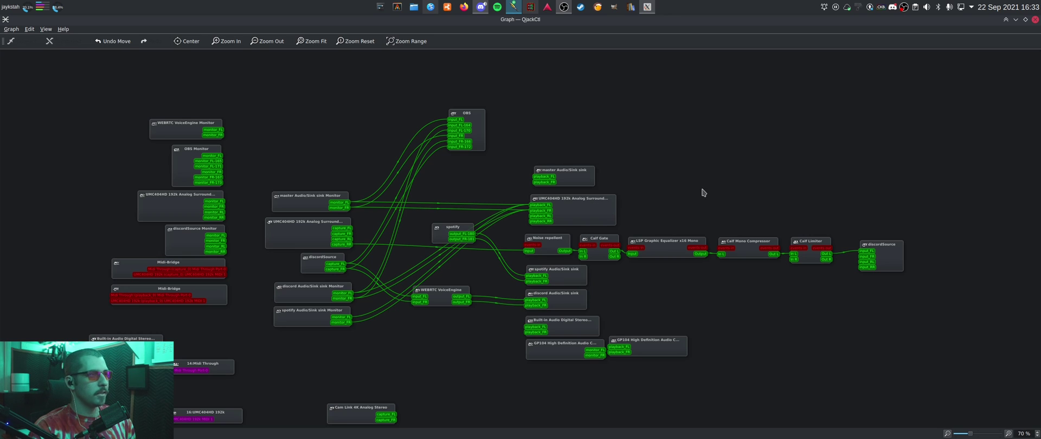
left_click(434, 227)
left_click(421, 225)
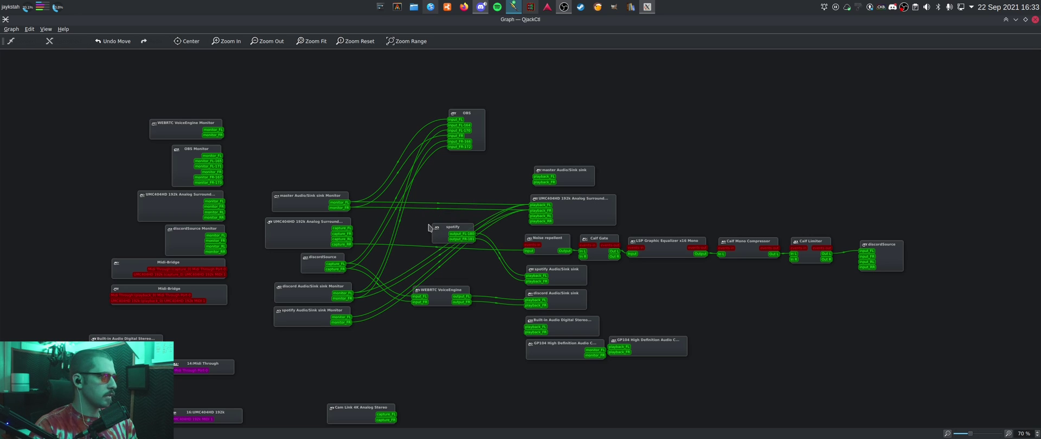
left_click_drag(434, 228, 422, 223)
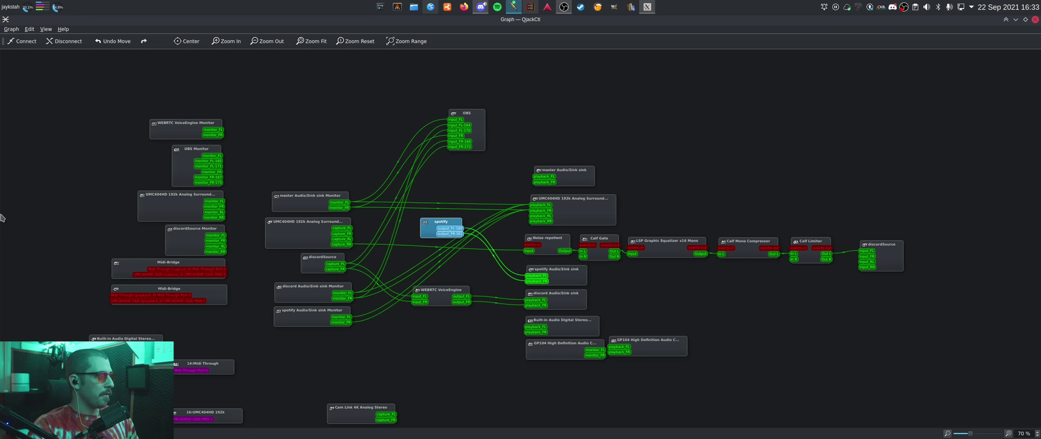
left_click(415, 214)
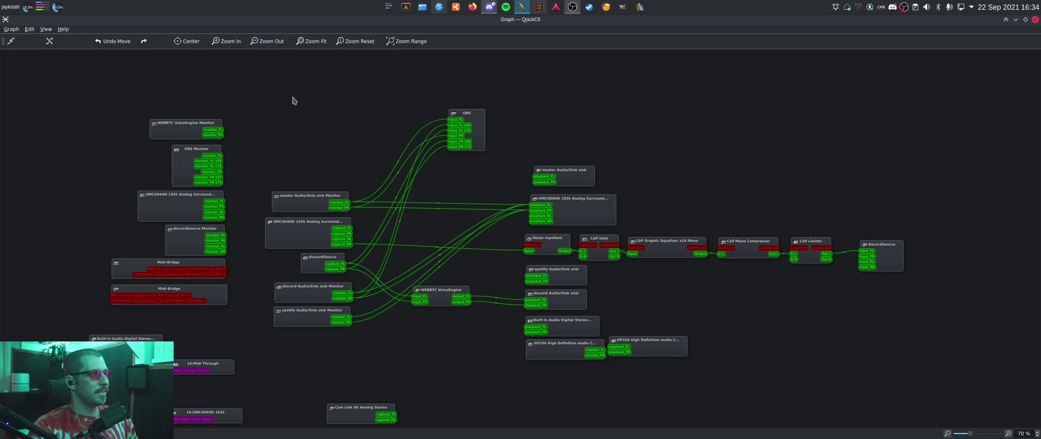
Highlight the whole connected routing area and the discordSource input node fed by the Calf Limiter.
left_click_drag(293, 97, 976, 406)
left_click(919, 361)
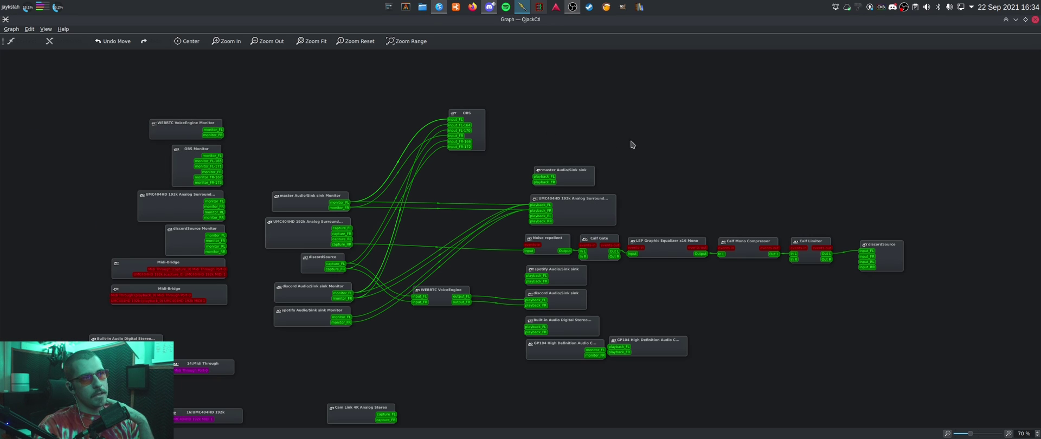
left_click(885, 250)
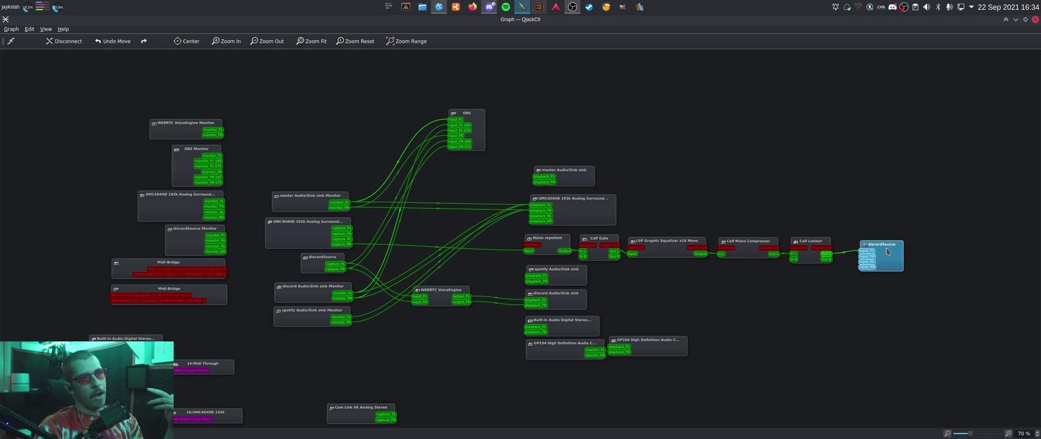
left_click(847, 235)
left_click_drag(846, 235, 927, 291)
left_click(923, 286)
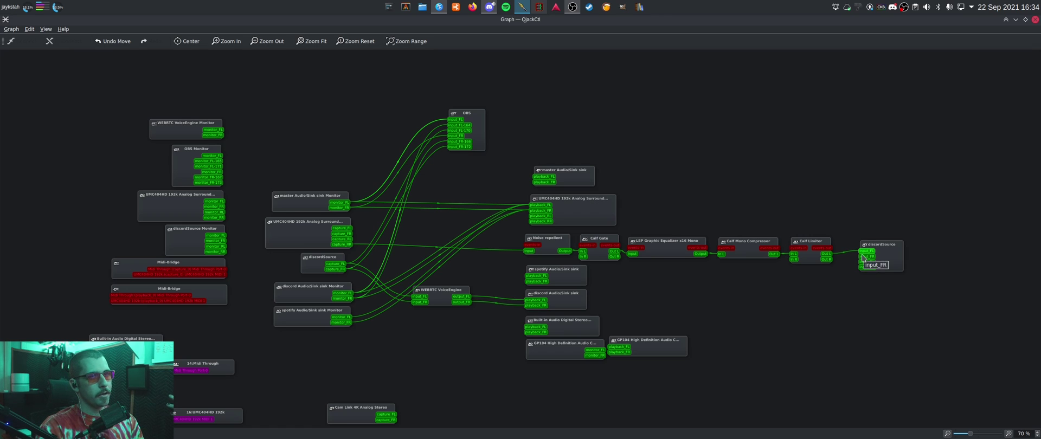
Highlight the discordSource input node and the discord Audio/Sink sink Monitor node to examine the virtual source and sink routing.
left_click_drag(857, 230, 915, 278)
left_click_drag(924, 307, 867, 205)
left_click(874, 199)
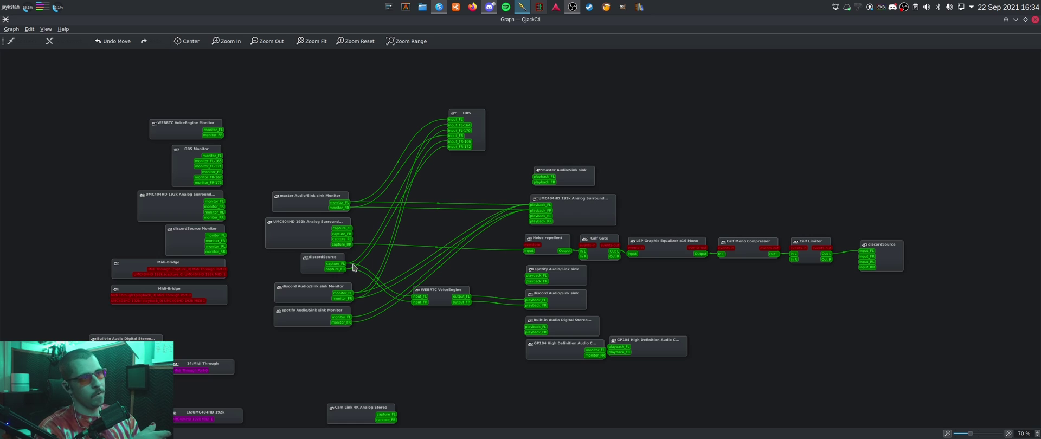
left_click(302, 291)
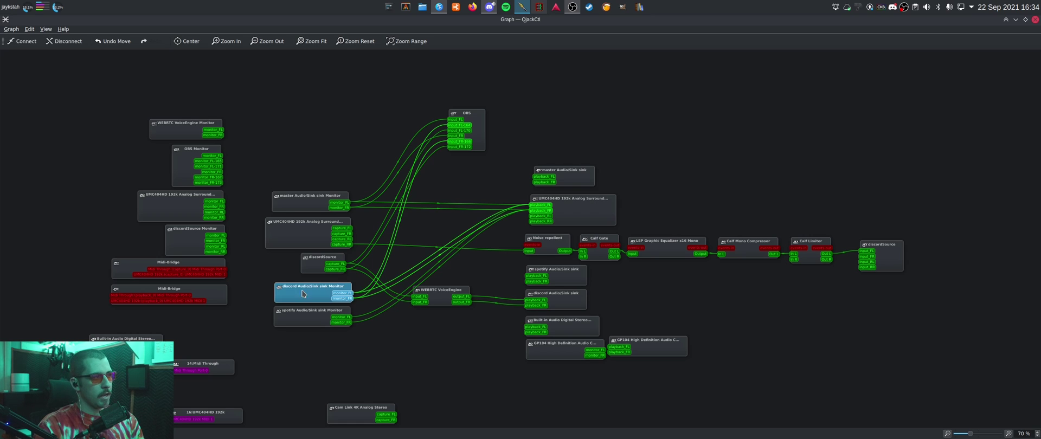
left_click(658, 136)
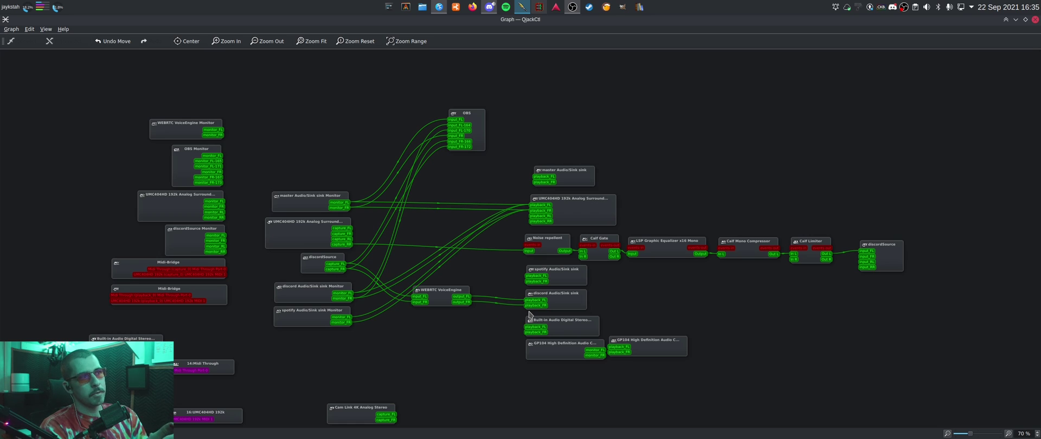
left_click_drag(488, 187, 508, 196)
left_click(508, 197)
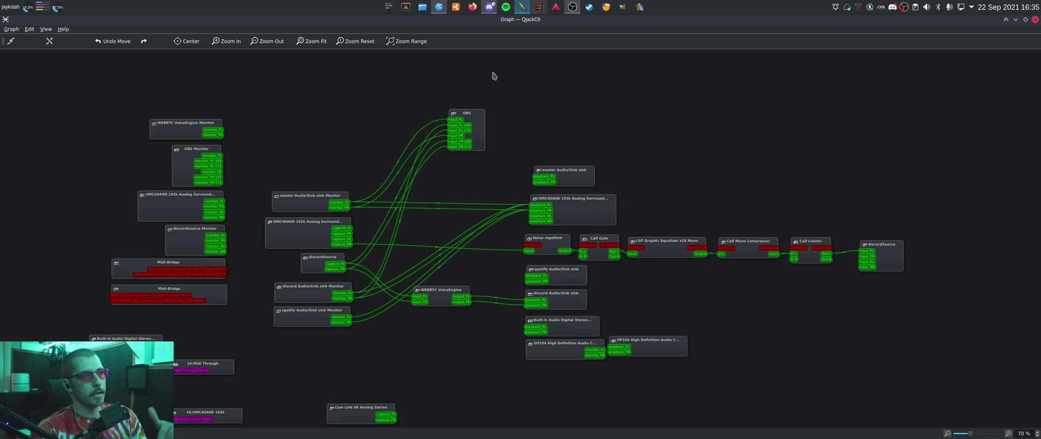
Switch to pulseSinks.sh in Kate and examine the line that loads the discord null sink.
key("alt+Tab")
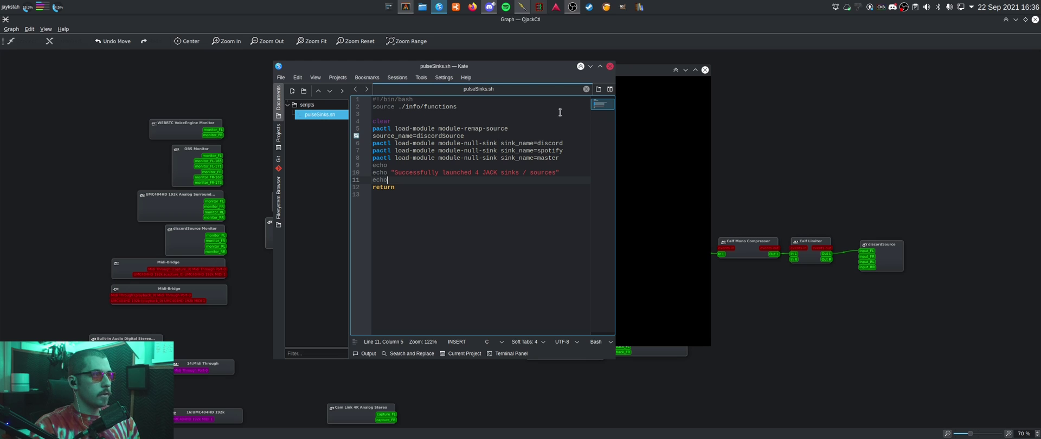
left_click_drag(464, 143, 404, 141)
left_click(313, 141)
key("Right")
key("Right")
key("Right")
key("Right")
key("Right")
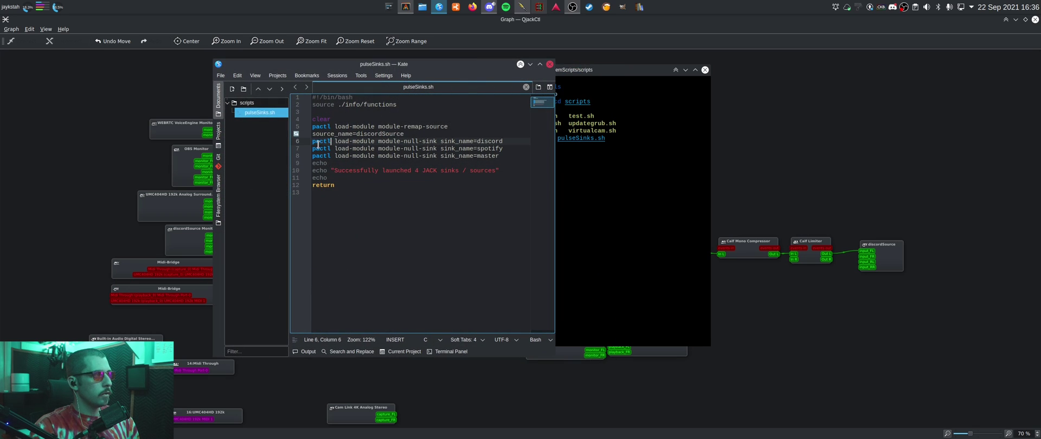
left_click(447, 141)
Move the Kate window aside, then clear the terminal and position it beside the editor.
left_click_drag(434, 64, 356, 70)
left_click(638, 101)
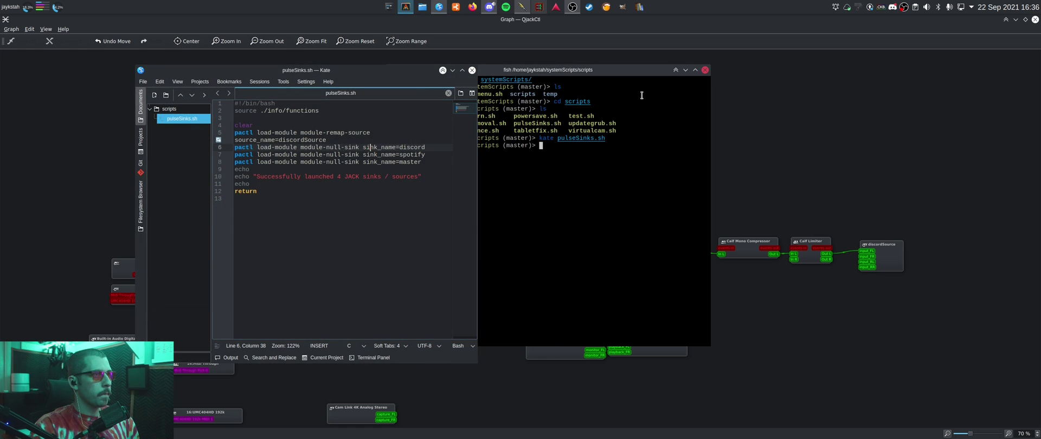
type("clear")
key("Return")
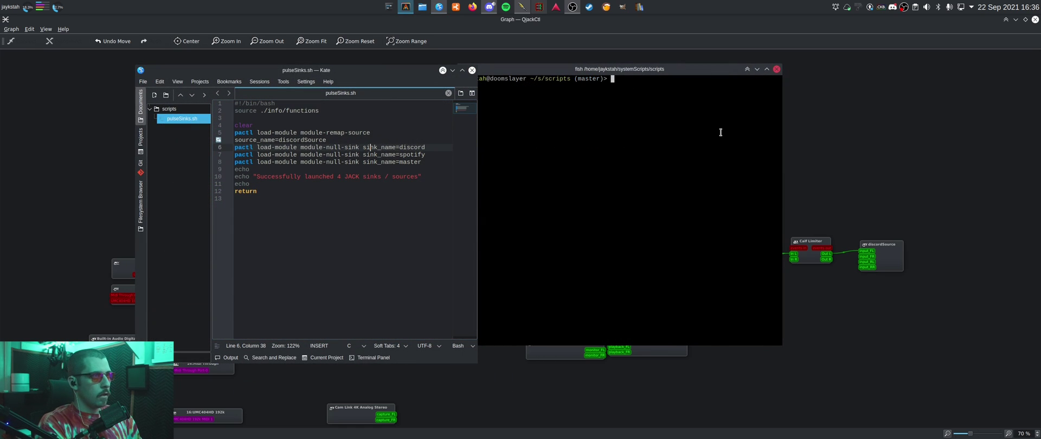
left_click_drag(721, 132, 716, 152)
Reposition the Kate window and make it wider and shorter so the remap-source command fits on one line.
left_click(391, 230)
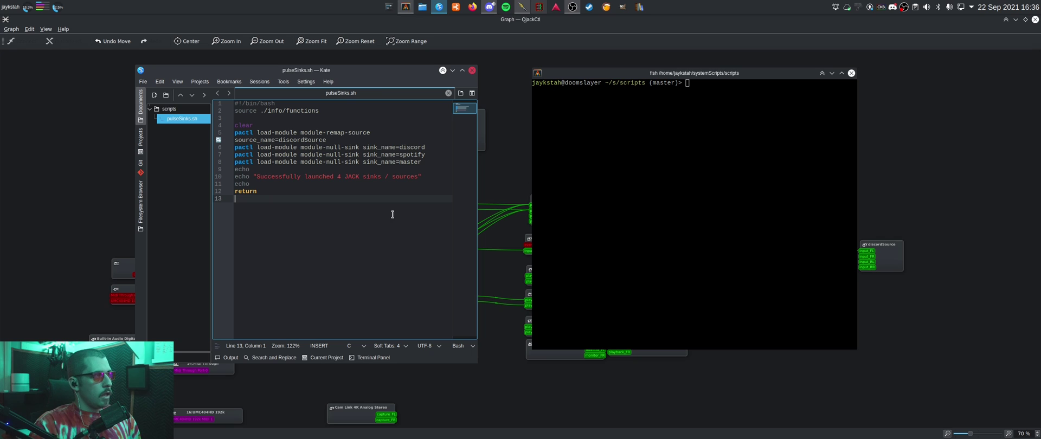
left_click_drag(387, 77, 464, 54)
left_click_drag(556, 340, 667, 253)
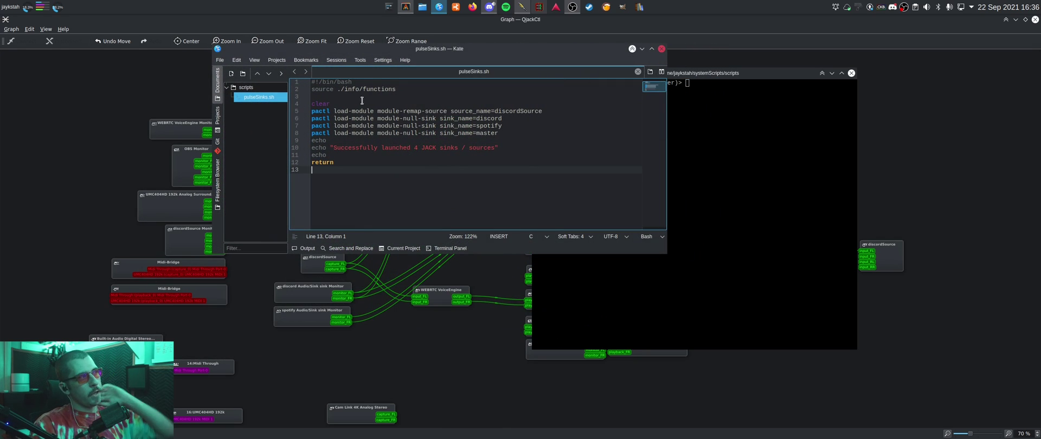
Examine the module-remap-source command and the discord null-sink command in pulseSinks.sh.
left_click(402, 118)
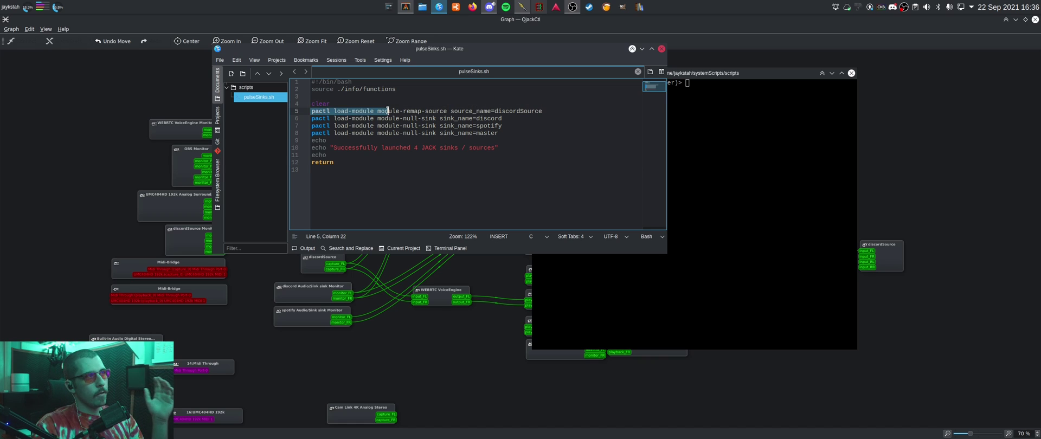
double_click(382, 118)
left_click(436, 118)
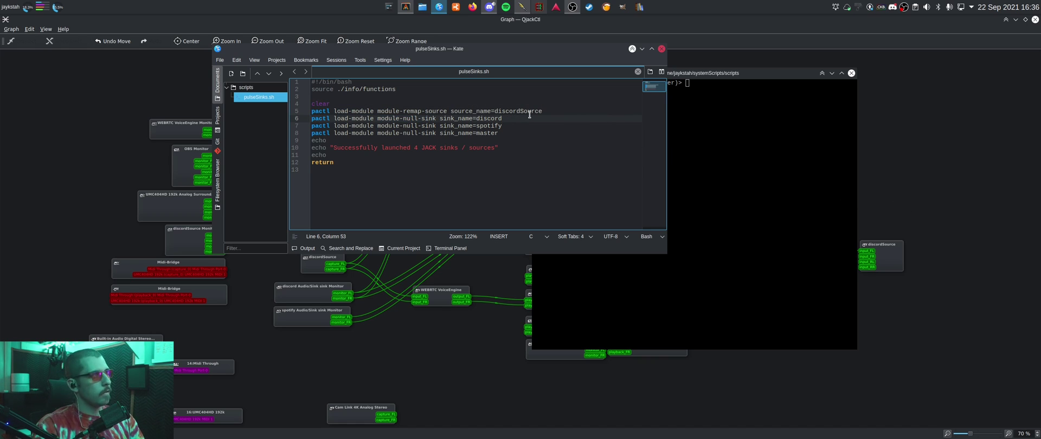
left_click_drag(566, 52, 532, 57)
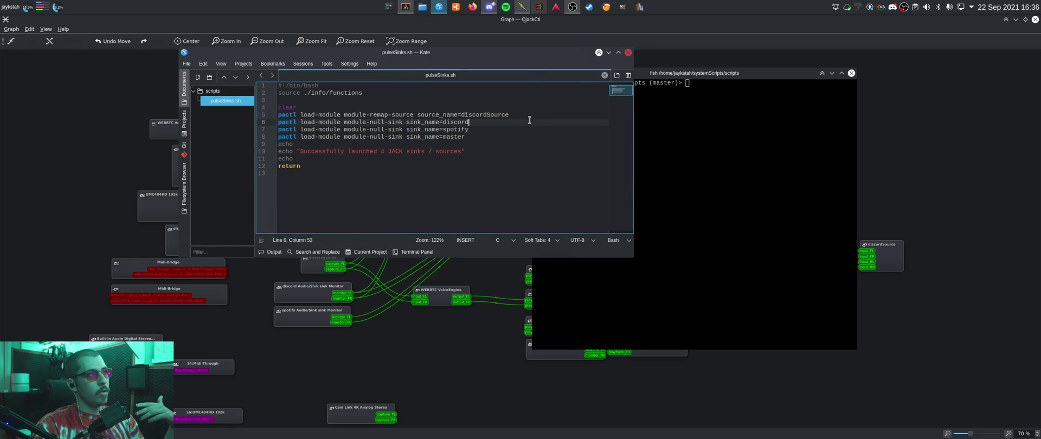
Separate the Kate and terminal windows and list the files in the scripts folder.
left_click_drag(699, 75, 731, 76)
left_click_drag(569, 52, 470, 63)
left_click(680, 128)
type("ls")
key("Return")
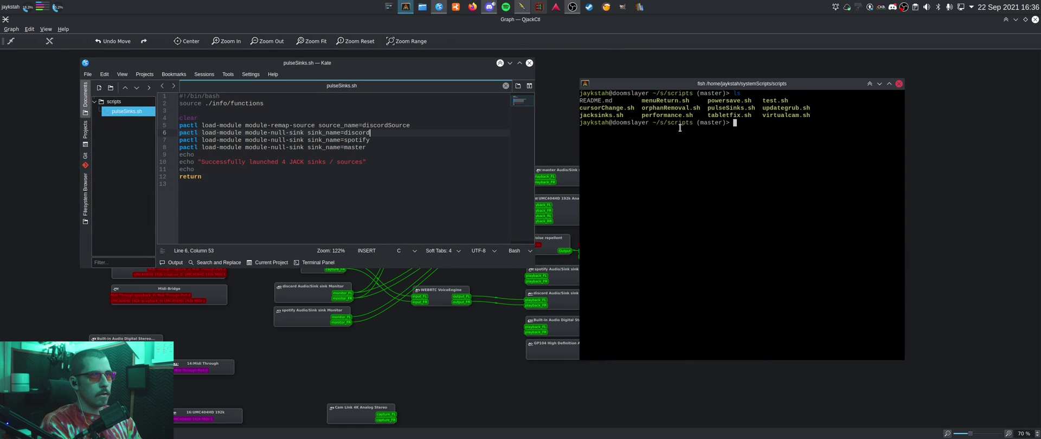
Open jacksinks.sh in Kate from the terminal and examine its JACK sink and source commands.
type("kate ja")
key("Right")
key("Return")
left_click_drag(437, 132, 546, 174)
left_click_drag(421, 114, 510, 111)
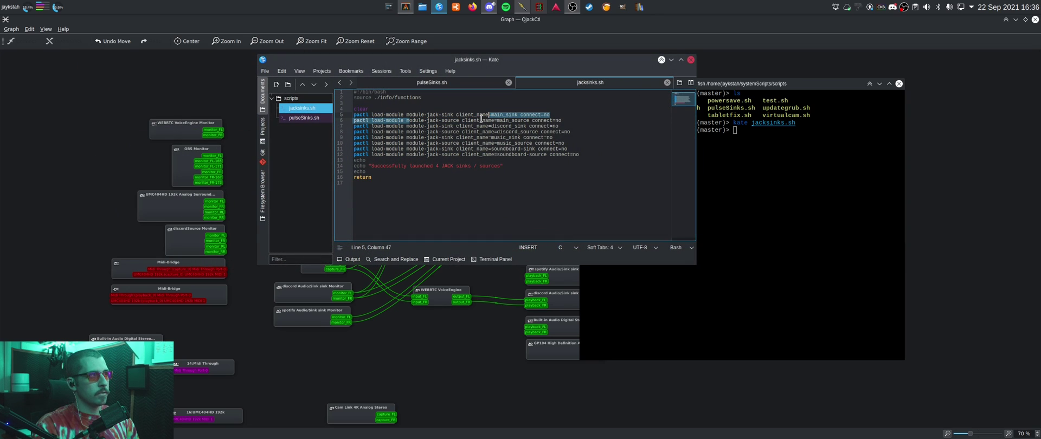
Return to pulseSinks.sh and make the Kate window narrower and taller.
left_click(444, 83)
left_click_drag(495, 59, 482, 67)
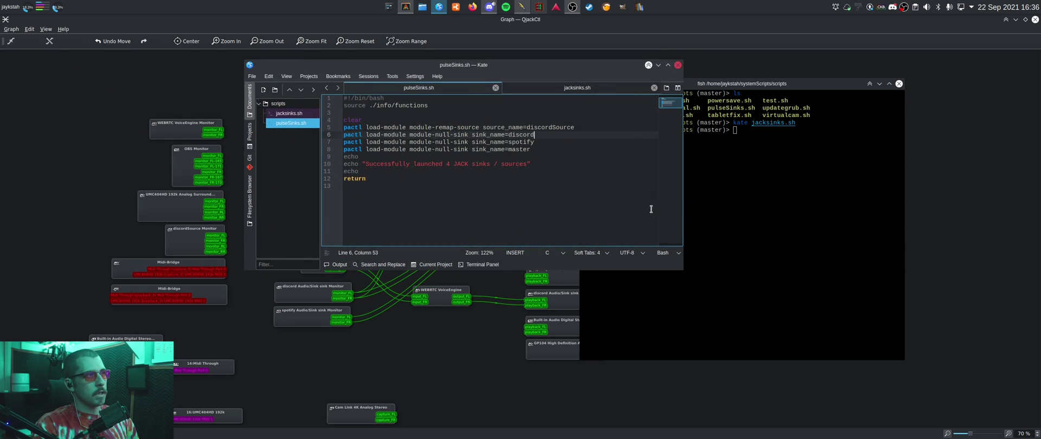
left_click_drag(682, 270, 657, 300)
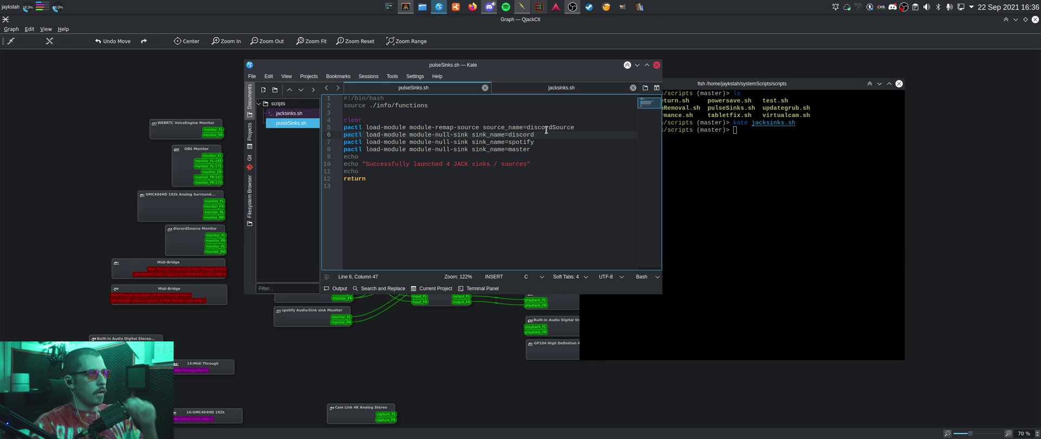
Highlight the module-remap-source line and its discordSource name to examine how the virtual source is created.
left_click_drag(575, 127, 334, 129)
left_click_drag(481, 127, 343, 129)
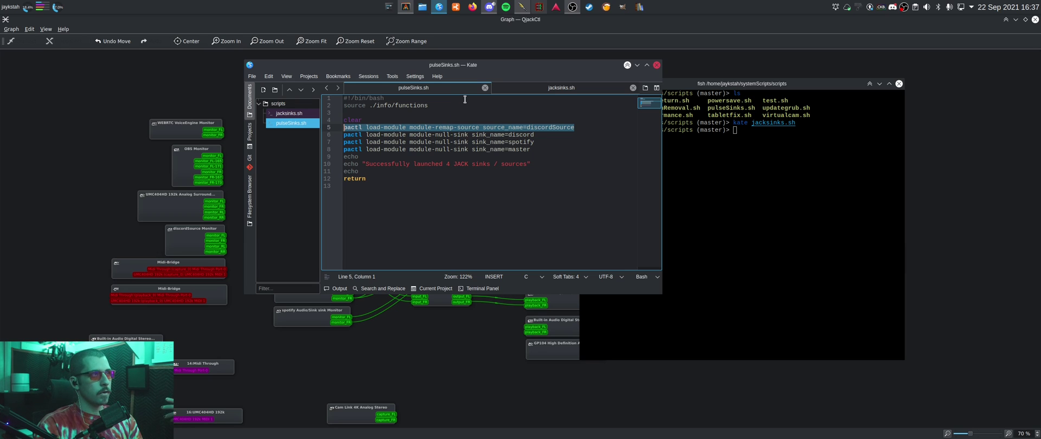
left_click(492, 187)
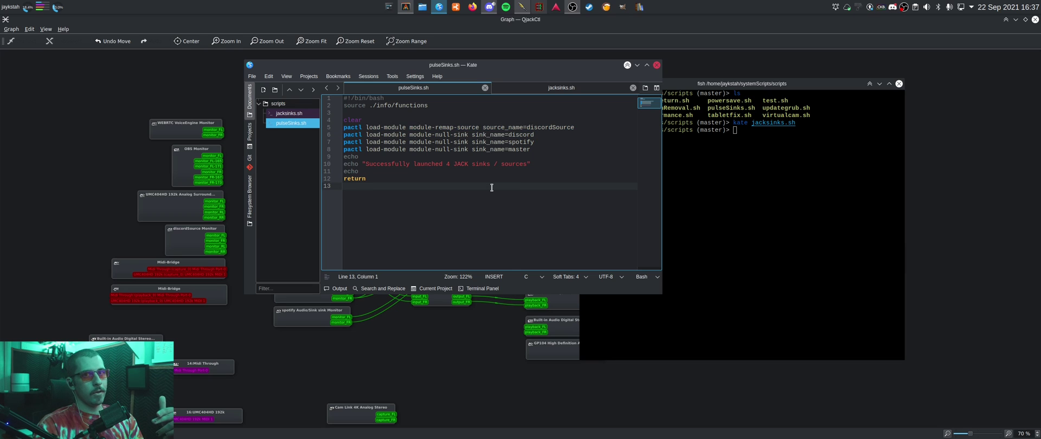
double_click(537, 127)
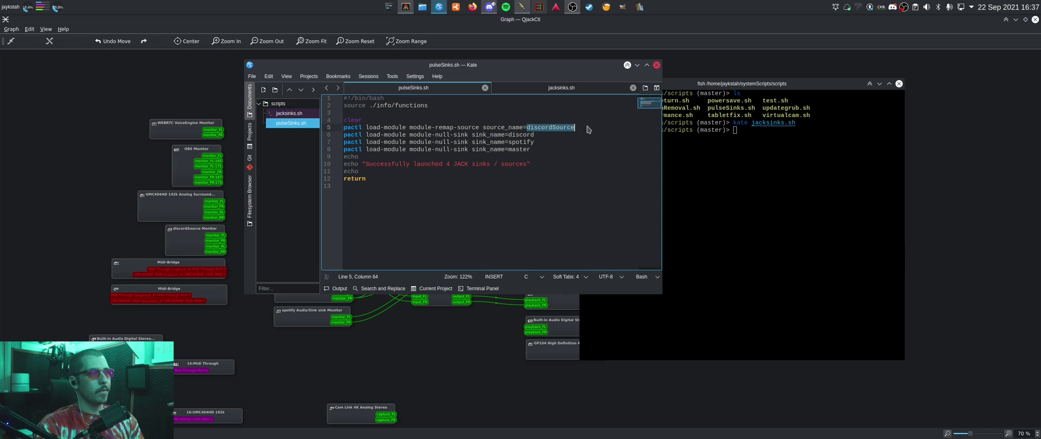
left_click(535, 128)
left_click_drag(527, 128, 587, 127)
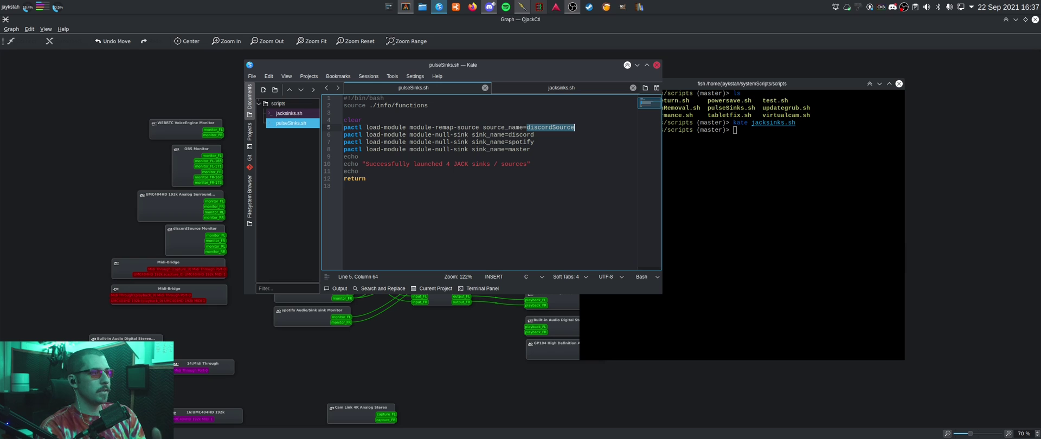
left_click(548, 135)
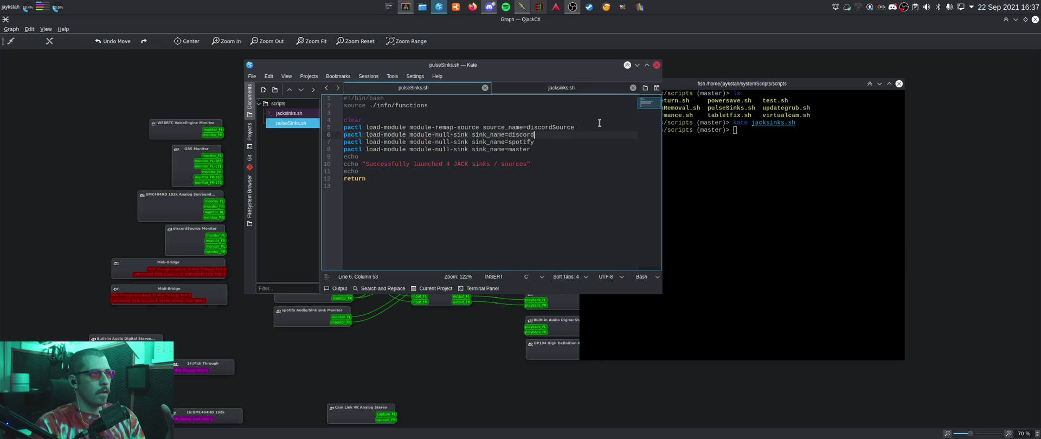
left_click_drag(596, 127, 524, 127)
Move the Kate window lower and highlight the discord, spotify and master null-sink lines, then the discordSource name.
left_click_drag(601, 65, 647, 210)
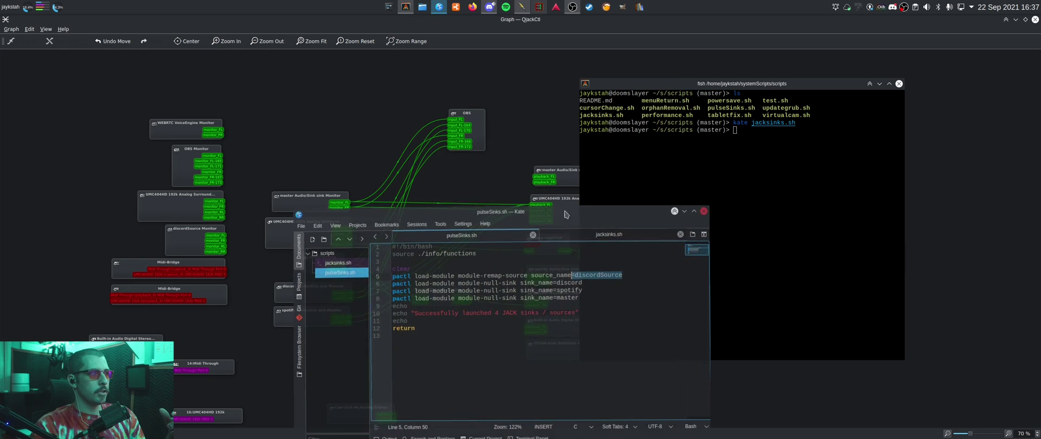
left_click_drag(565, 208, 564, 134)
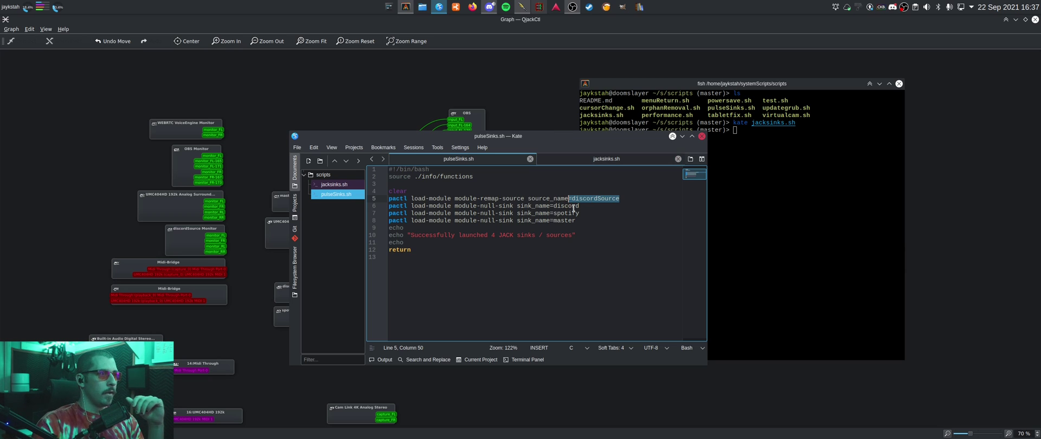
left_click_drag(510, 206, 382, 206)
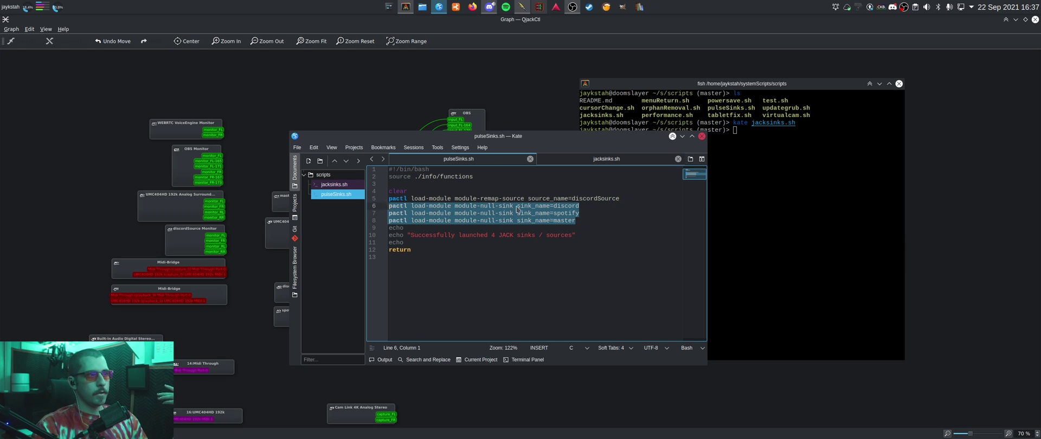
key("End")
left_click_drag(572, 198, 629, 199)
left_click(632, 201)
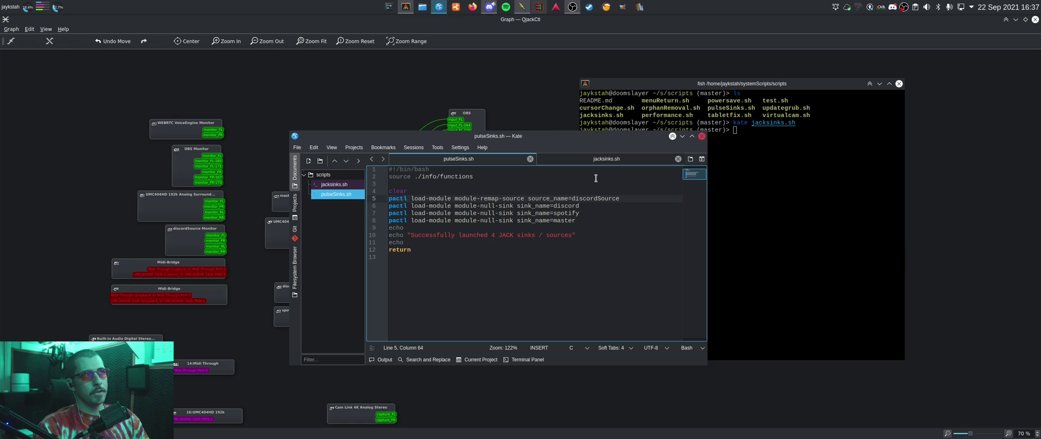
left_click(538, 6)
left_click_drag(548, 35, 434, 30)
left_click(521, 34)
left_click(618, 198)
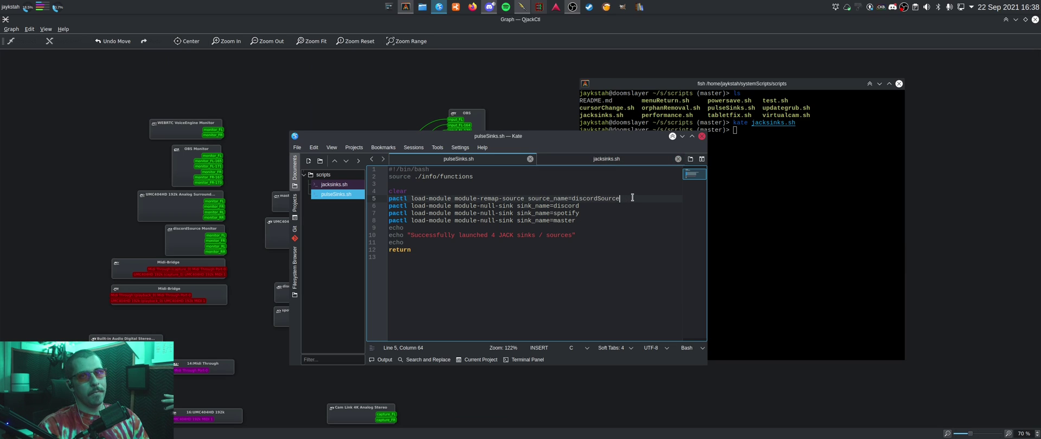
Highlight the discordSource source name, then the discord and spotify null-sink commands, to compare them.
left_click_drag(621, 199, 573, 198)
left_click(618, 194)
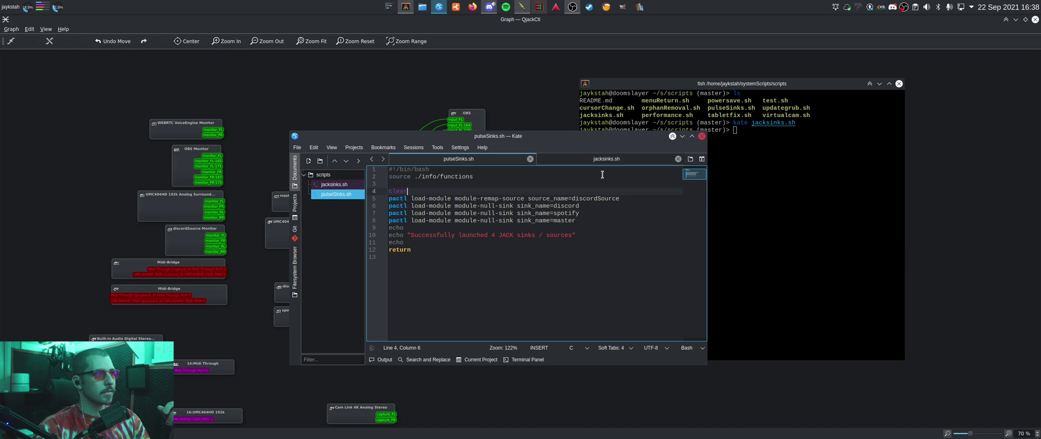
left_click_drag(601, 142, 564, 127)
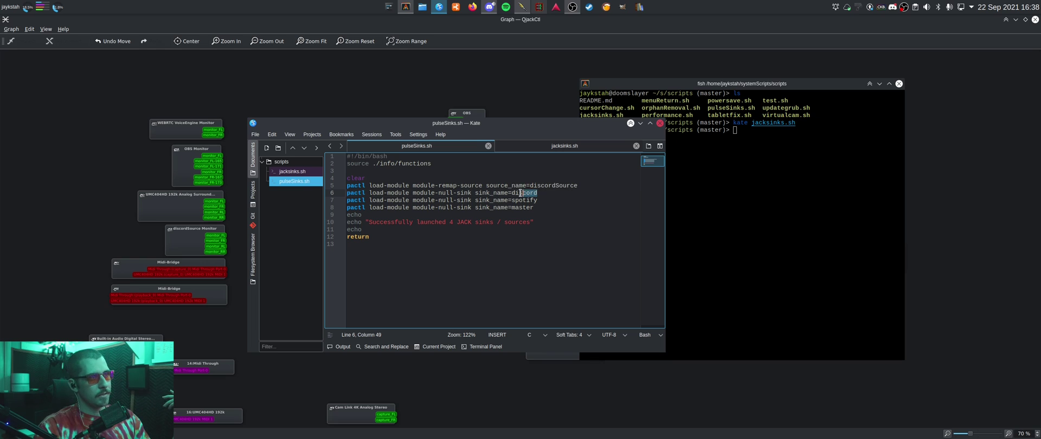
left_click_drag(538, 200, 358, 200)
left_click(556, 201)
Close the terminal opened in the scripts folder and move the Kate window back over the graph.
left_click_drag(555, 202, 906, 250)
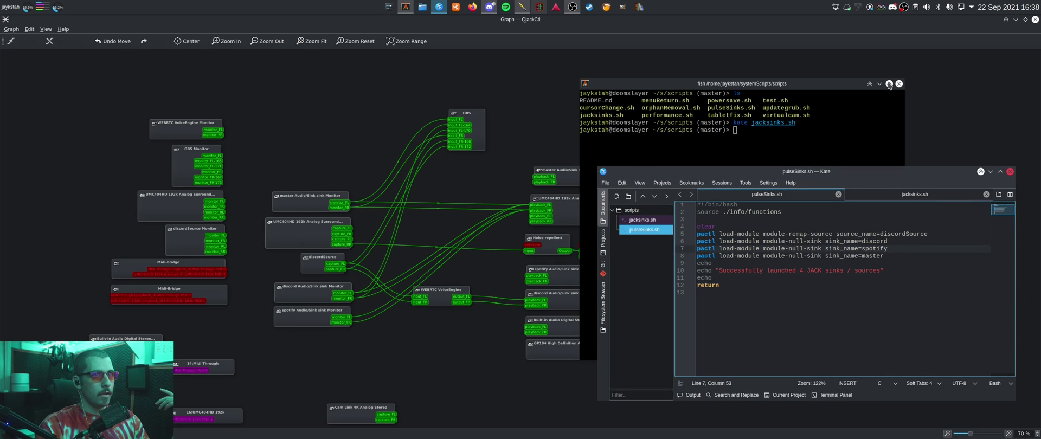
left_click(889, 84)
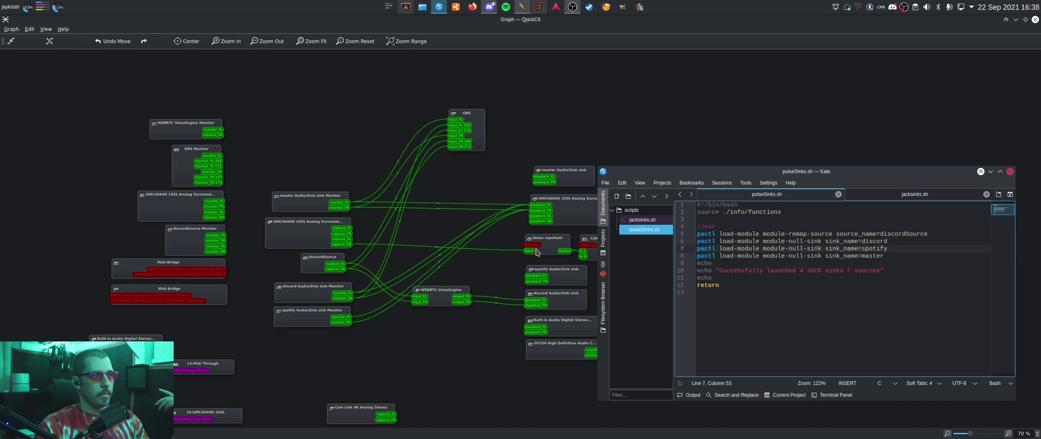
left_click_drag(766, 172, 463, 62)
left_click_drag(714, 290, 719, 292)
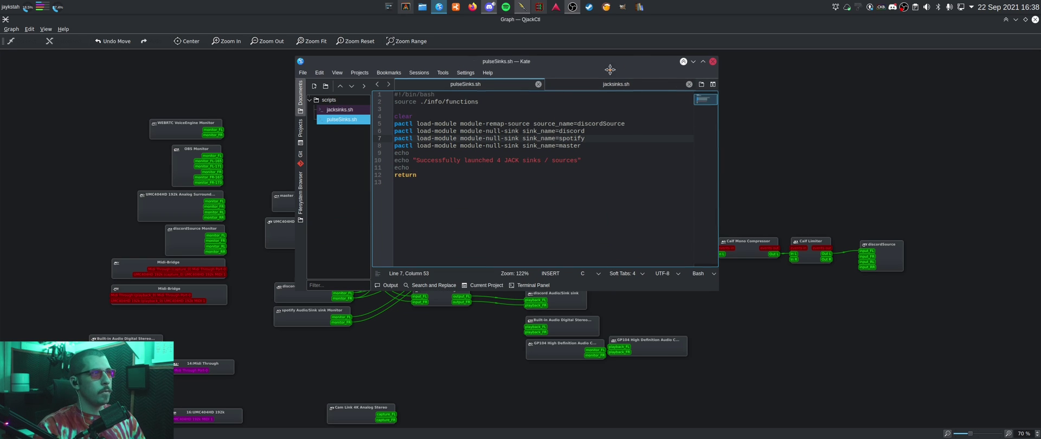
Open a new terminal in the home folder and arrange it beside a resized Kate window.
left_click_drag(619, 69, 488, 56)
left_click(406, 7)
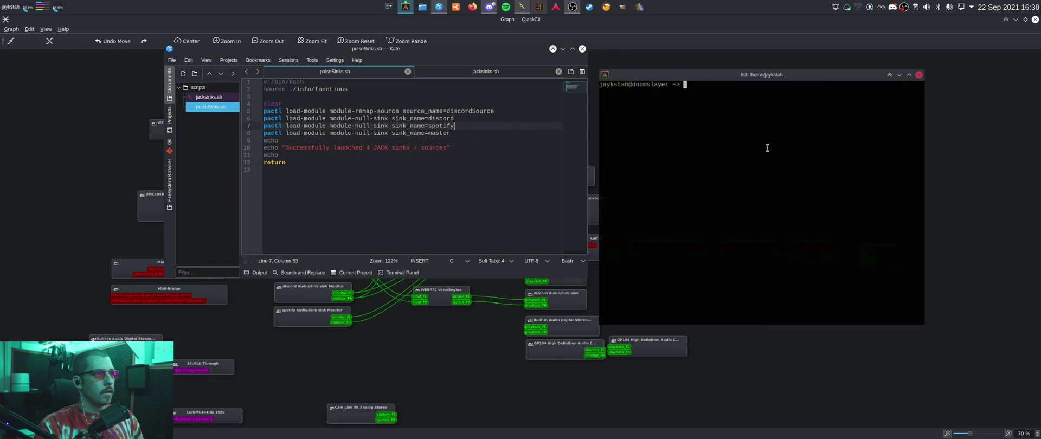
mouse_move(520, 162)
left_mouse_down()
mouse_move(497, 142)
mouse_move(483, 171)
mouse_move(449, 192)
mouse_move(539, 107)
mouse_move(530, 174)
mouse_move(559, 165)
mouse_move(551, 93)
mouse_move(571, 146)
mouse_move(459, 184)
mouse_move(535, 179)
mouse_move(508, 170)
left_mouse_up()
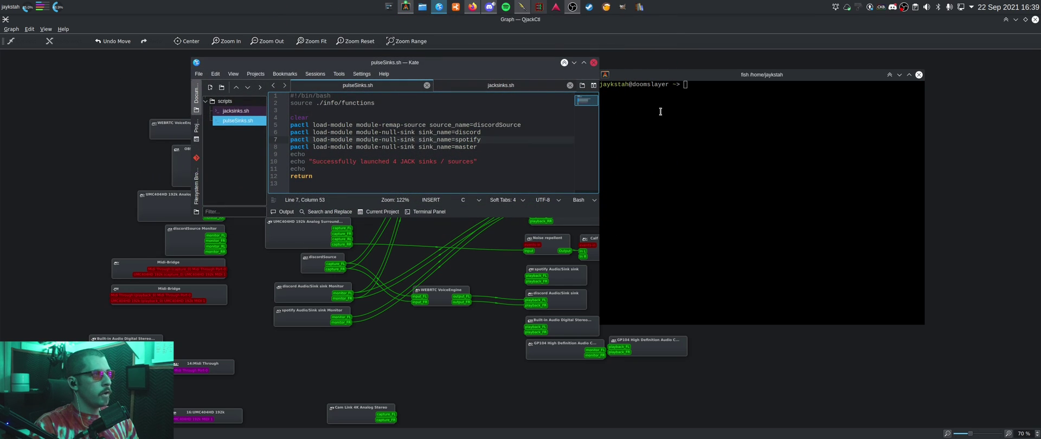
left_click_drag(724, 76, 747, 43)
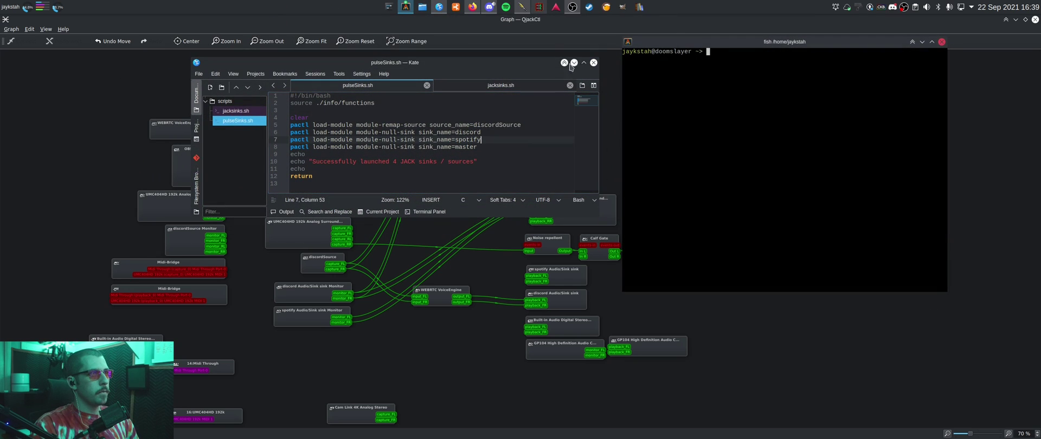
Create a virtual sink by running pactl load-module module-null-sink sink_name=videoTest in the terminal.
left_click_drag(739, 88, 733, 82)
left_click(733, 82)
type("pactl")
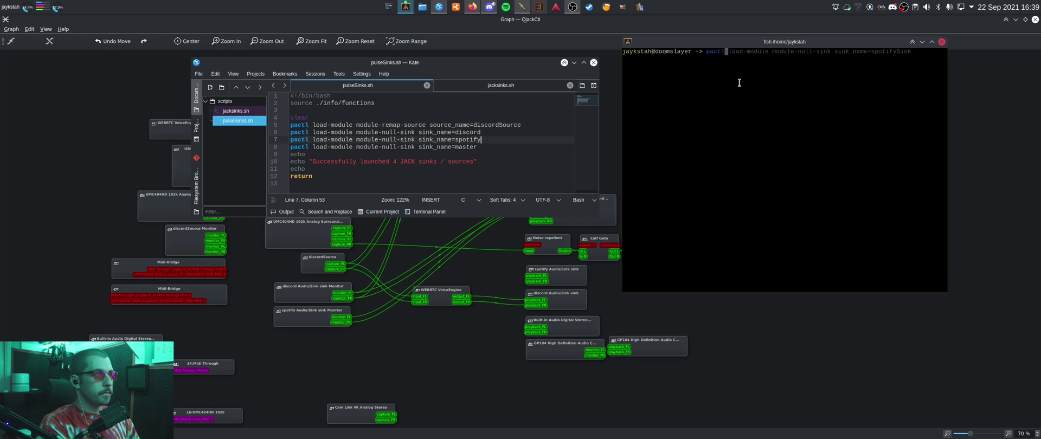
type(" load-module m")
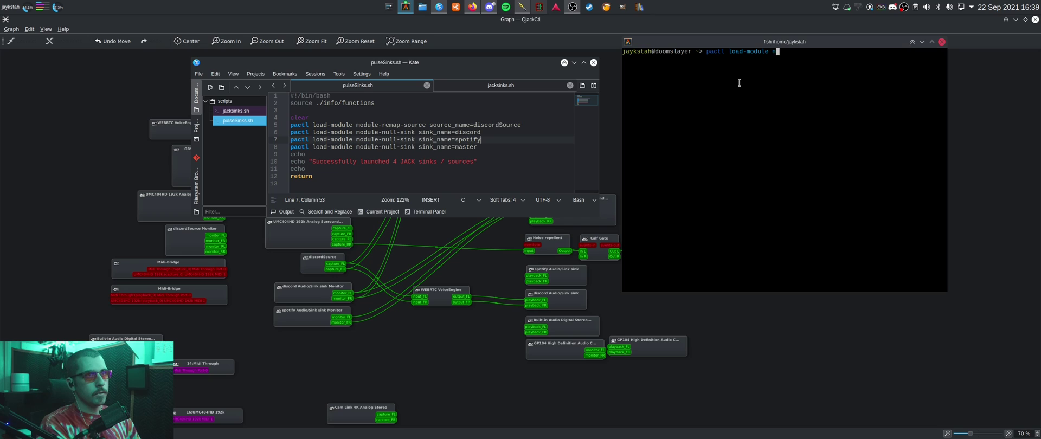
type("odule-null-sink")
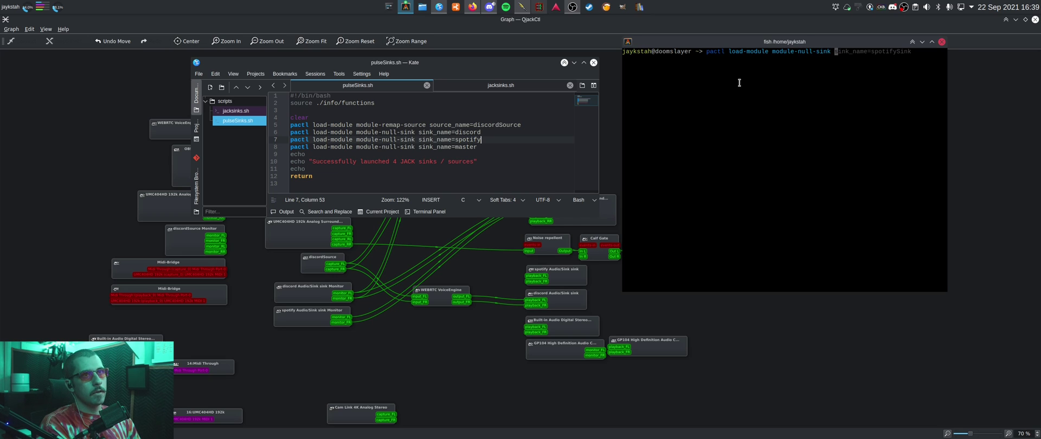
type(" sink_name=t")
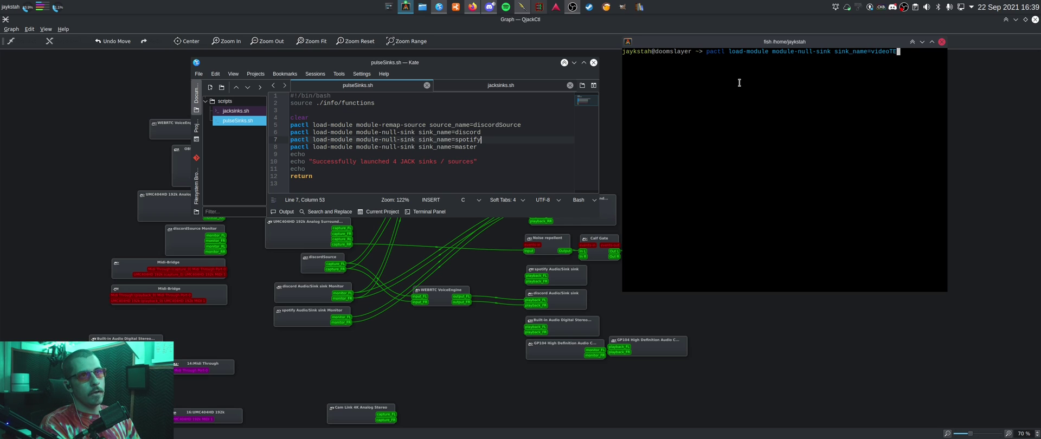
type("ideoTest")
key("Return")
Clear the terminal and Kate windows off the graph and place the videoTest sink and its monitor node in the empty area above OBS.
left_click_drag(739, 82, 665, 138)
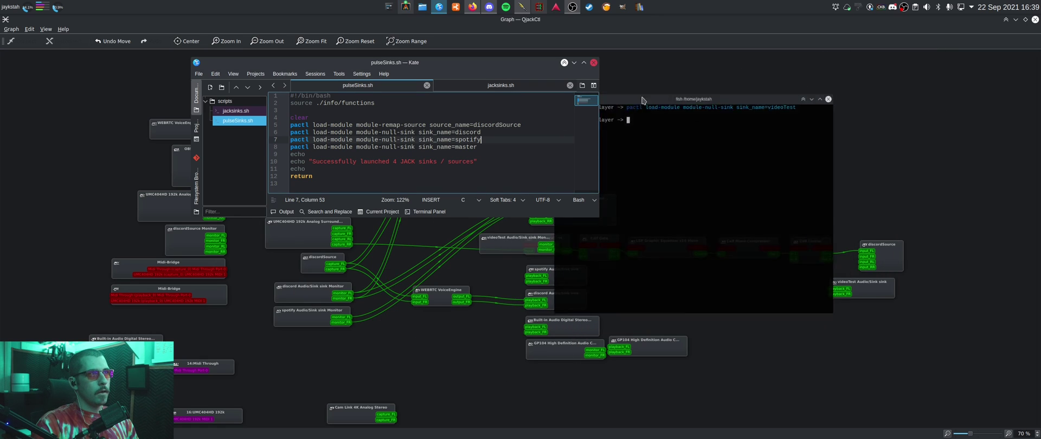
key("super+Page_Down")
key("super+Page_Down")
left_click_drag(874, 288, 618, 122)
left_click_drag(525, 242, 443, 85)
left_click_drag(615, 118, 583, 65)
left_click(536, 77)
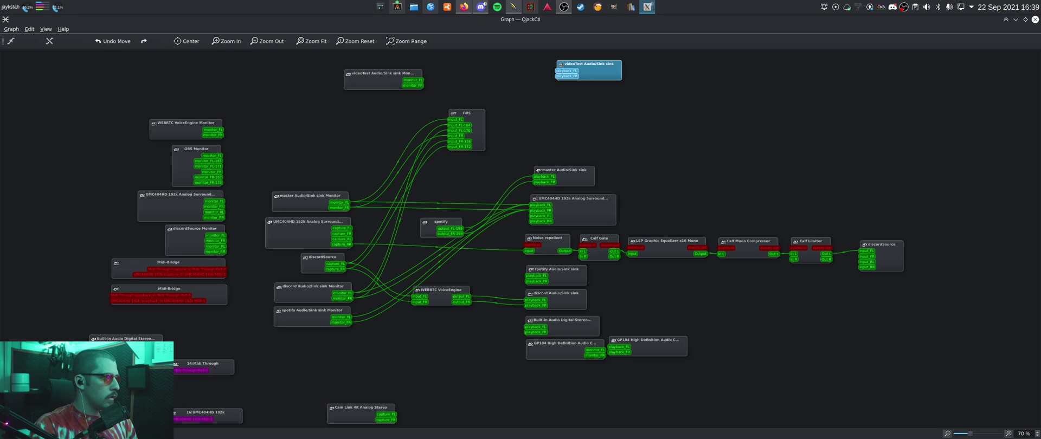
Move the spotify node beside the master sink, highlight their connections, and place the videoTest sink directly above the master sink.
left_click_drag(425, 222, 444, 169)
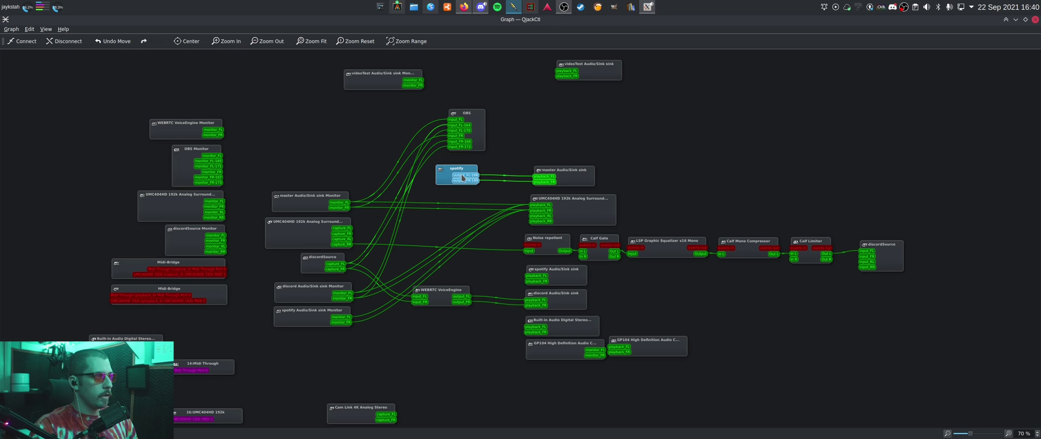
left_click(584, 111)
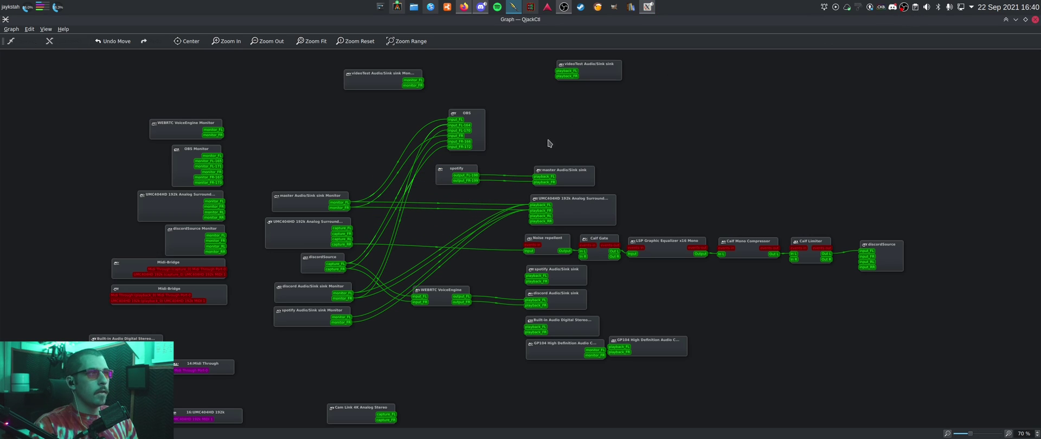
left_click(522, 180)
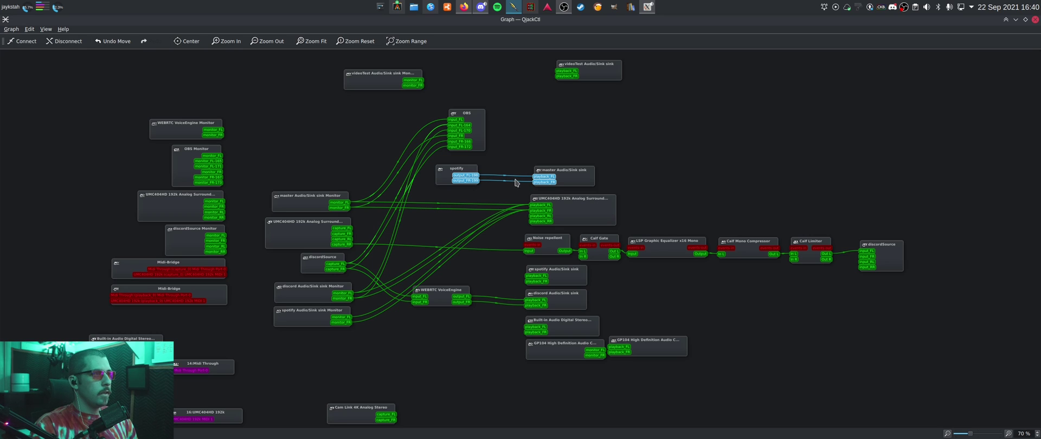
left_click(537, 140)
left_click_drag(602, 64, 581, 142)
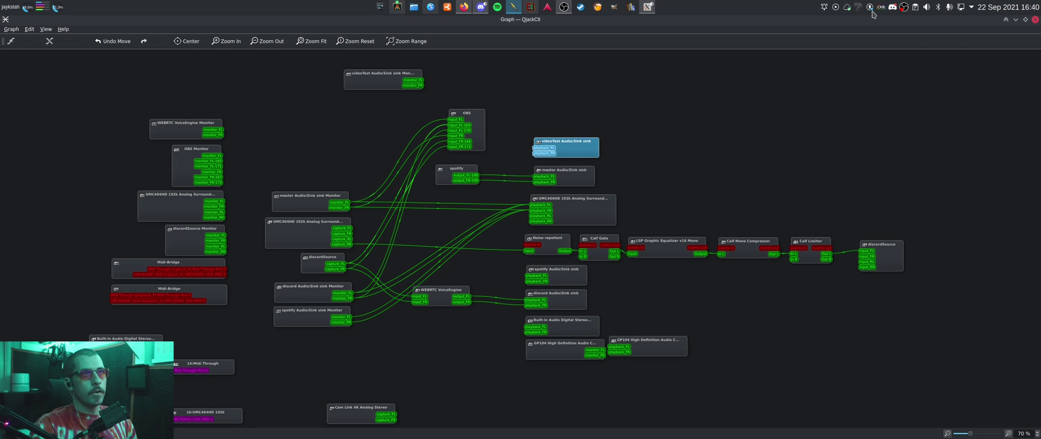
Set Spotify's playback device to videoTest Audio/Sink sink in the system's per-application audio volume settings, viewing an OBS stream's recording options first.
left_click(926, 8)
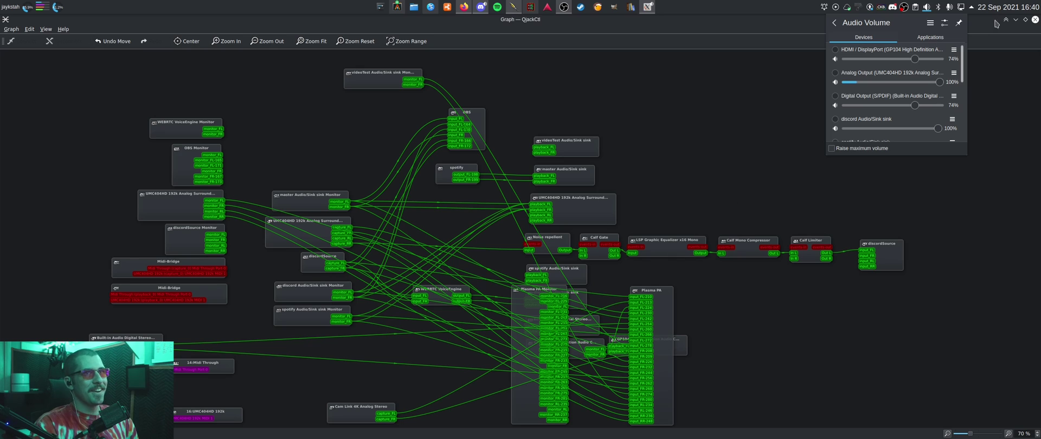
left_click_drag(965, 60, 963, 96)
left_click(946, 43)
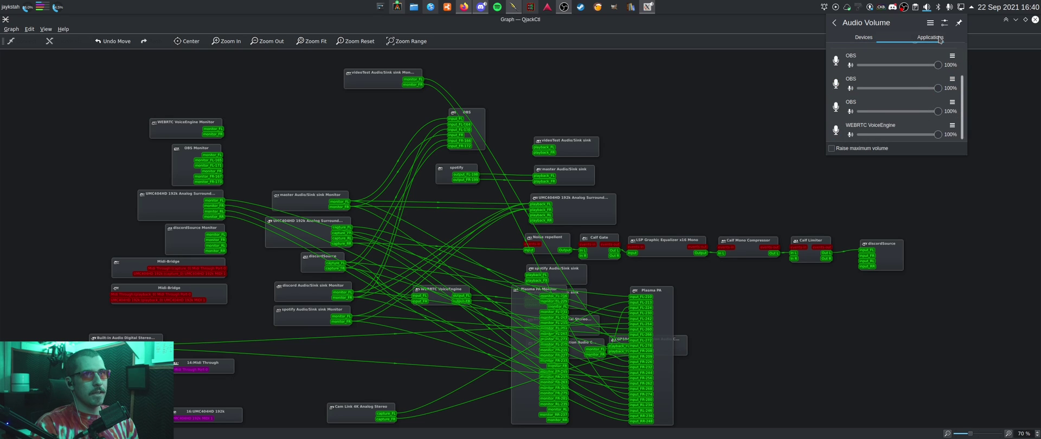
left_click(952, 80)
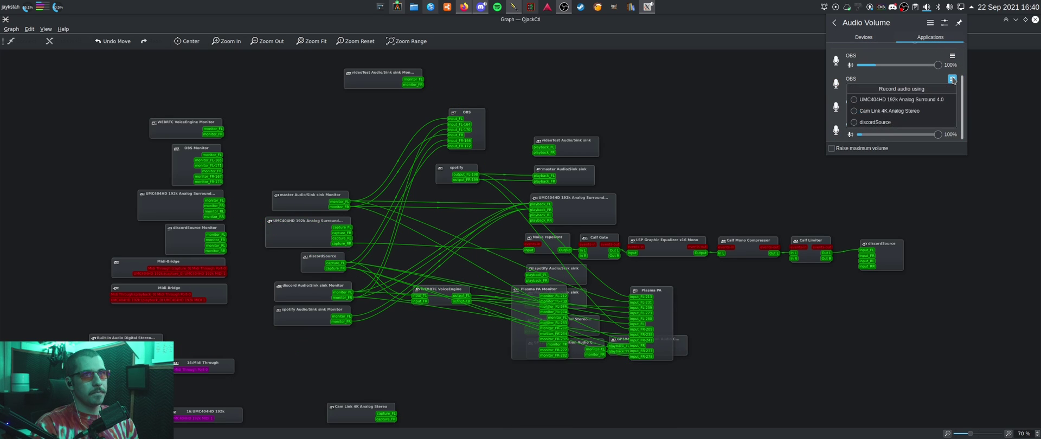
left_click(952, 80)
scroll(953, 79, "up", 3)
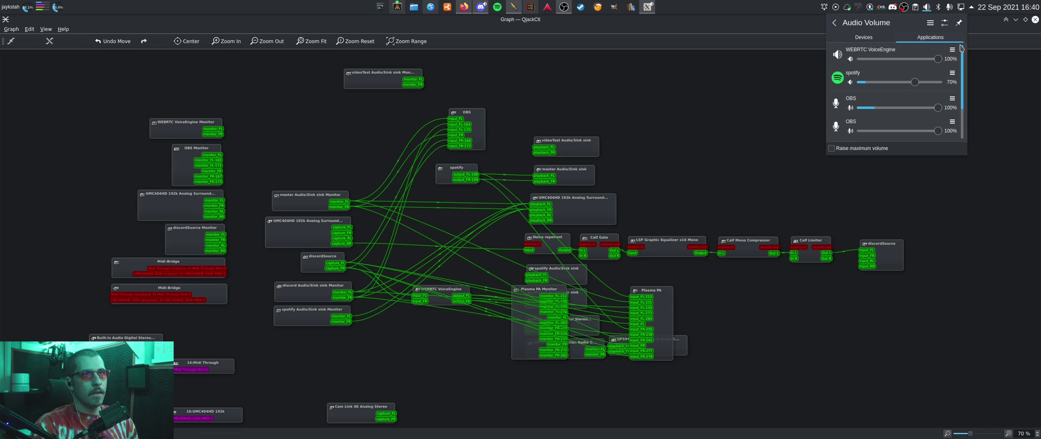
left_click(952, 73)
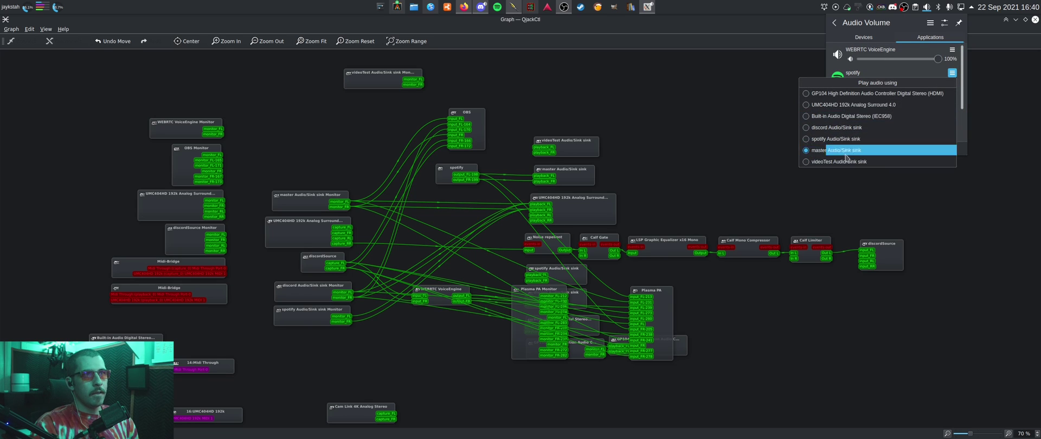
left_click(952, 74)
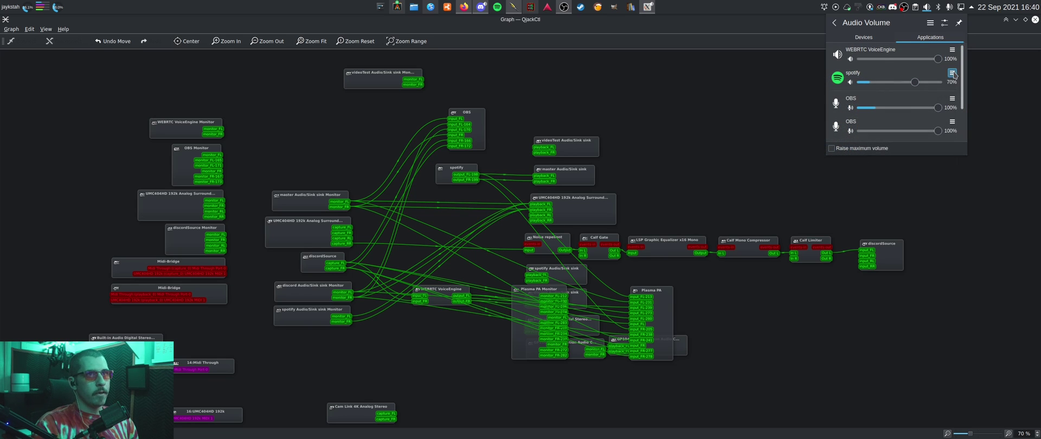
left_click(952, 74)
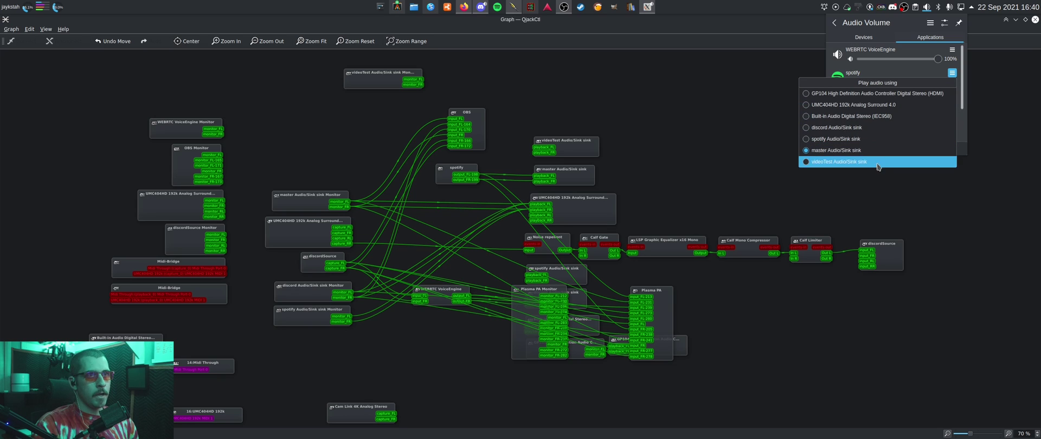
left_click(855, 162)
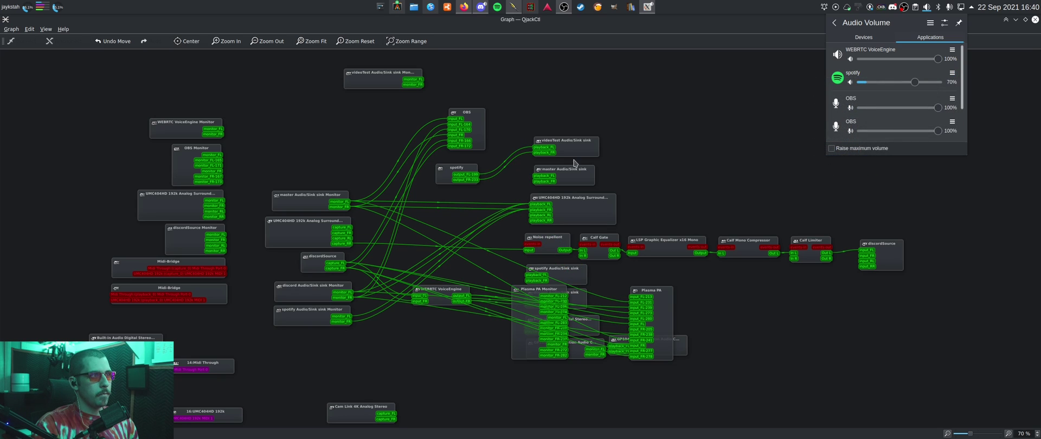
left_click(586, 112)
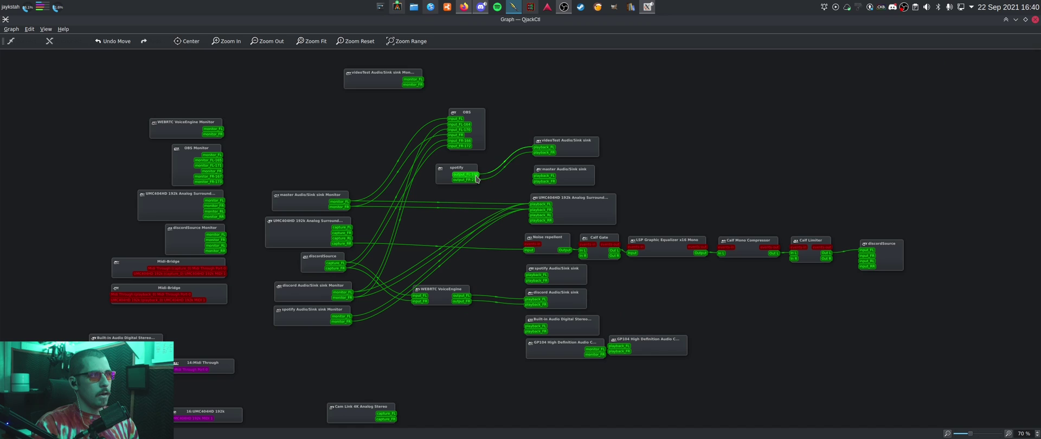
Highlight the spotify connections into the videoTest sink and move the videoTest monitor node closer to the OBS node.
left_click(581, 147)
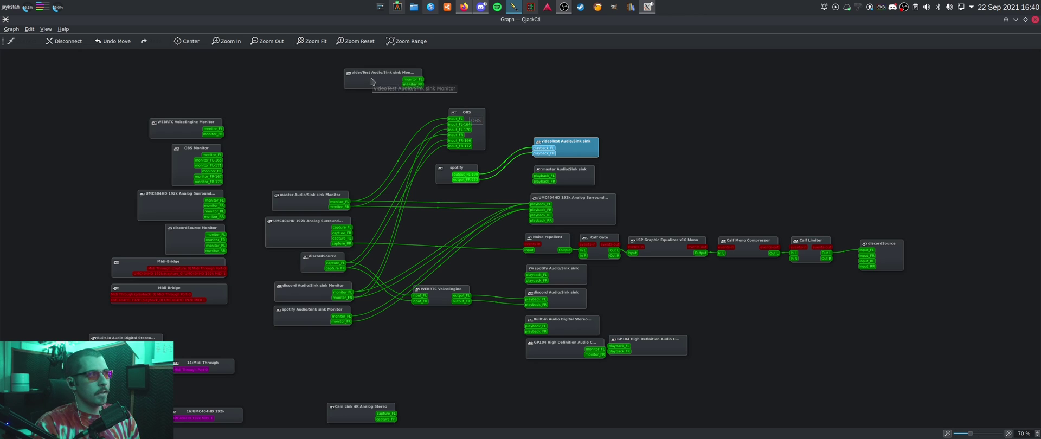
left_click_drag(372, 82, 334, 115)
left_click_drag(511, 117, 614, 164)
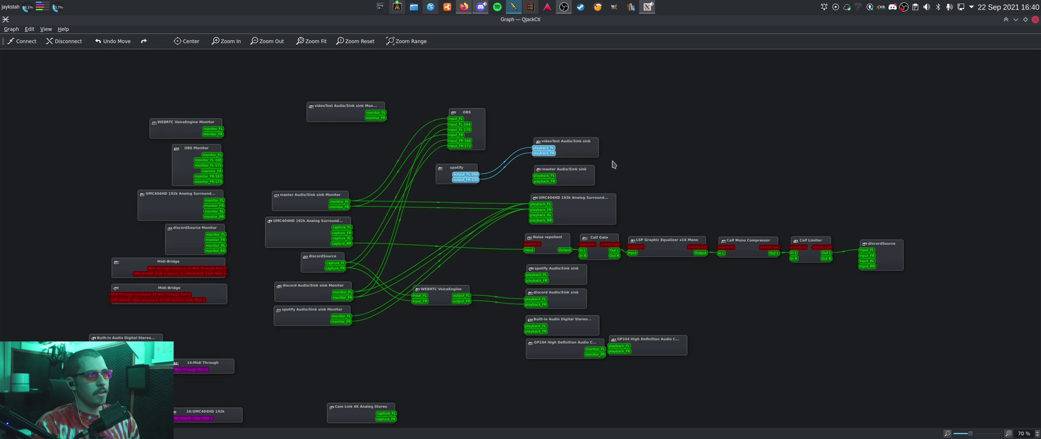
left_click(464, 82)
left_click_drag(347, 107, 362, 91)
left_click_drag(512, 117, 612, 160)
Connect the videoTest monitor outputs to the UMC404HD playback_FL and playback_FR inputs and place the monitor node above the master monitor.
left_click_drag(385, 90, 541, 210)
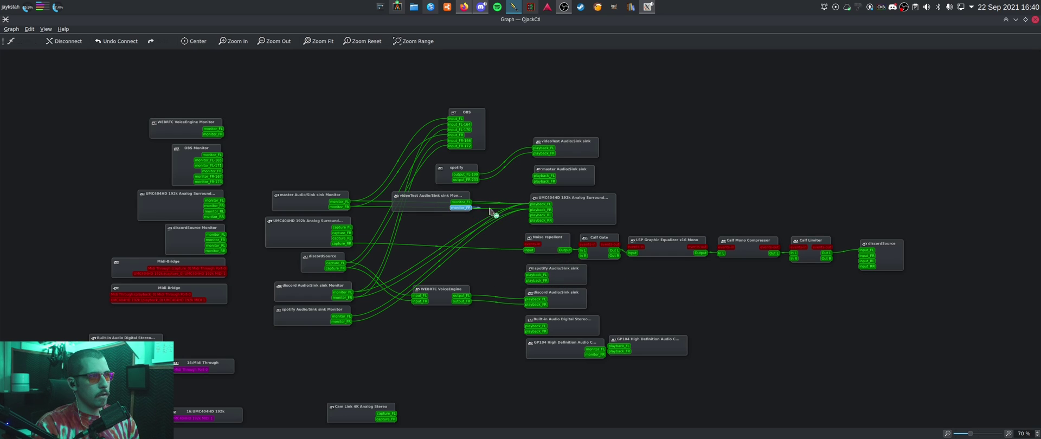
left_click_drag(435, 197, 313, 173)
left_click(781, 174)
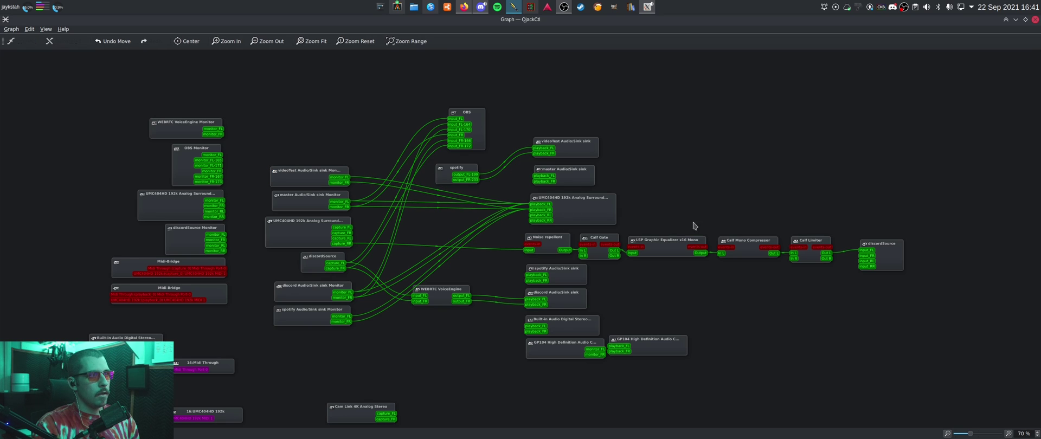
Connect the videoTest monitor_FL and monitor_FR outputs to the master sink's playback_FL and playback_FR inputs.
left_click_drag(340, 179, 542, 176)
left_click_drag(341, 183, 544, 181)
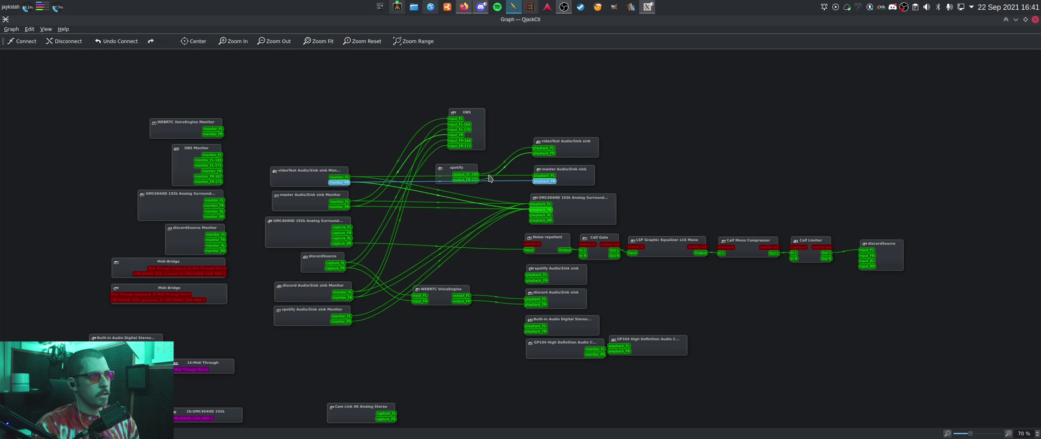
left_click(335, 178)
left_click(318, 170)
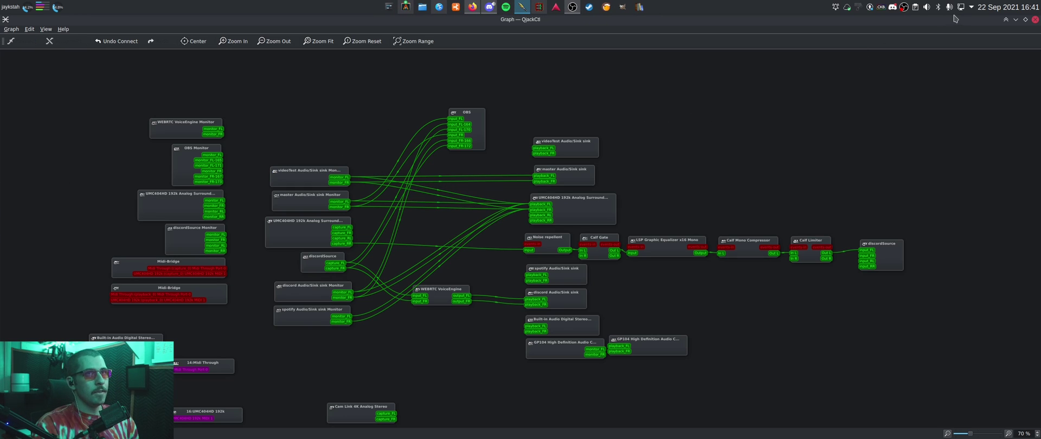
Examine the device options for OBS recording and for WEBRTC VoiceEngine recording and playback in the system's per-application audio volume settings.
left_click(926, 7)
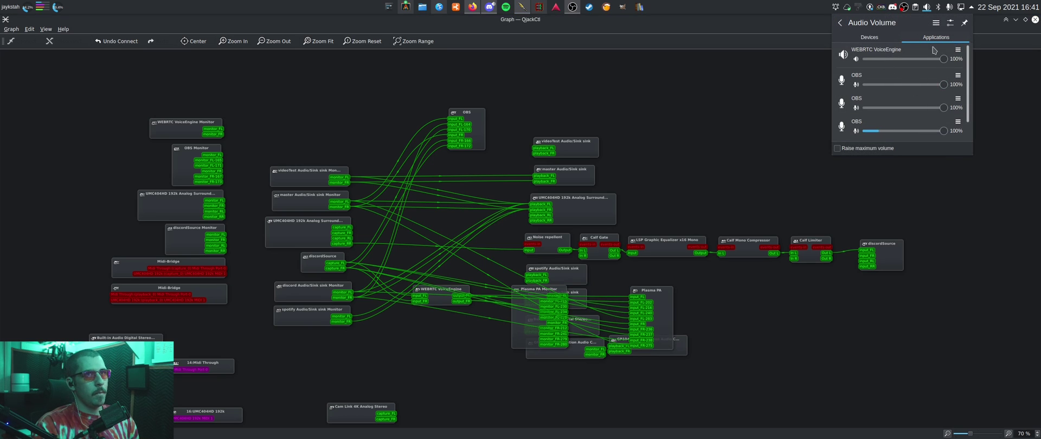
mouse_move(965, 75)
left_mouse_down()
mouse_move(965, 91)
mouse_move(965, 76)
left_mouse_up()
left_click(958, 75)
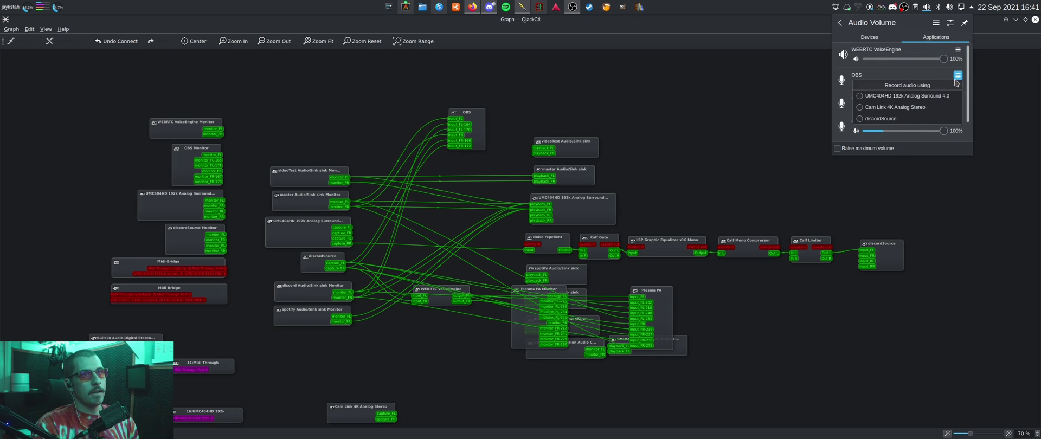
left_click(959, 51)
left_click(958, 50)
left_click(957, 50)
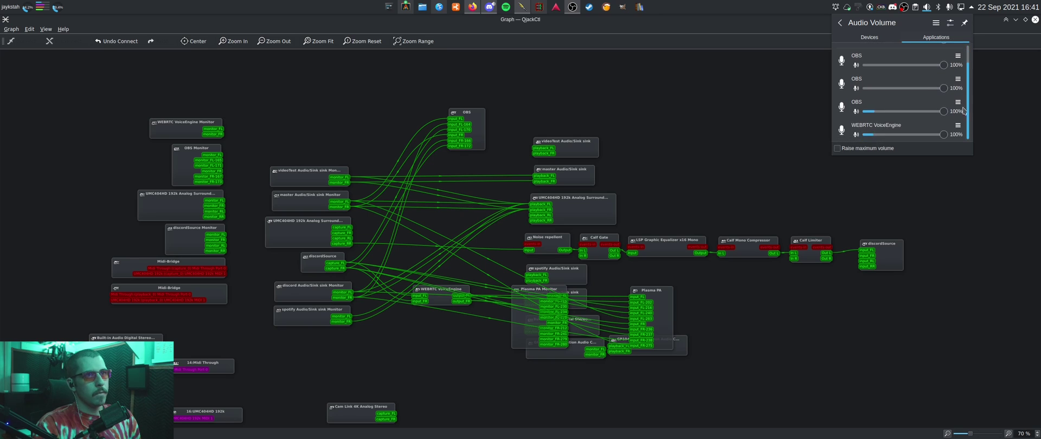
left_click(957, 125)
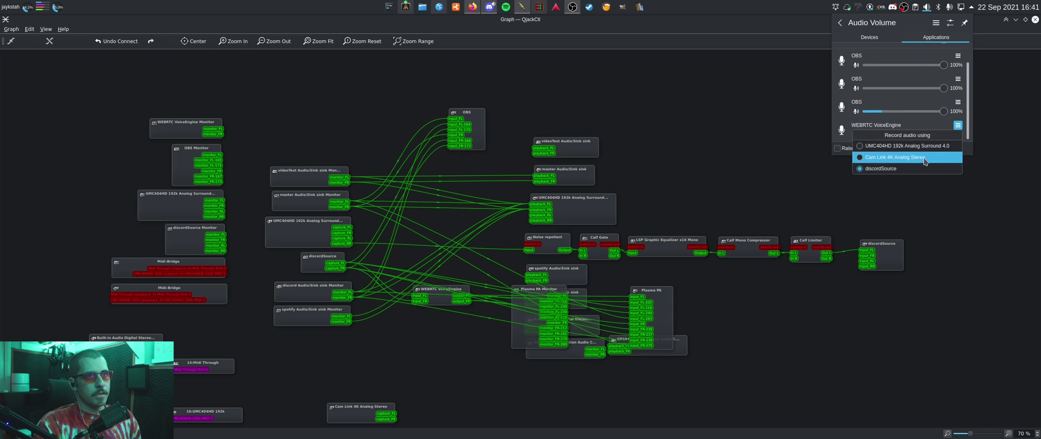
left_click(964, 90)
scroll(922, 97, "down", 3)
left_click(958, 50)
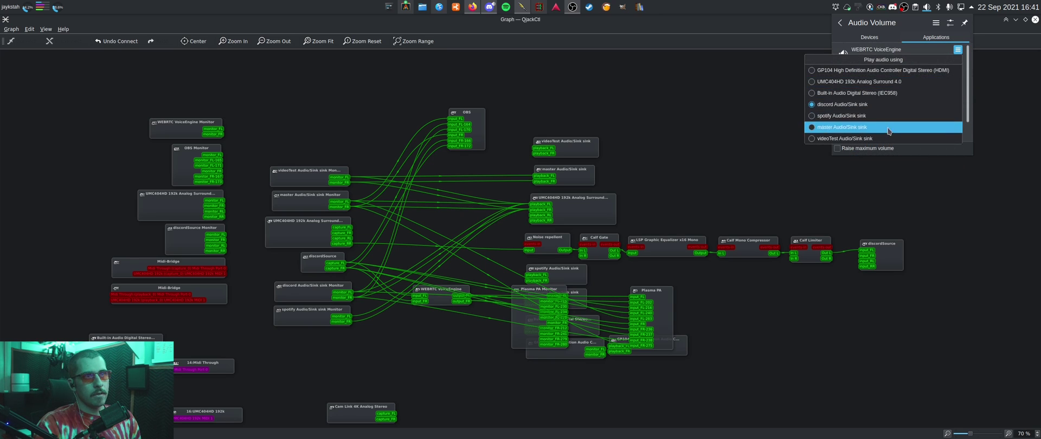
left_click(862, 163)
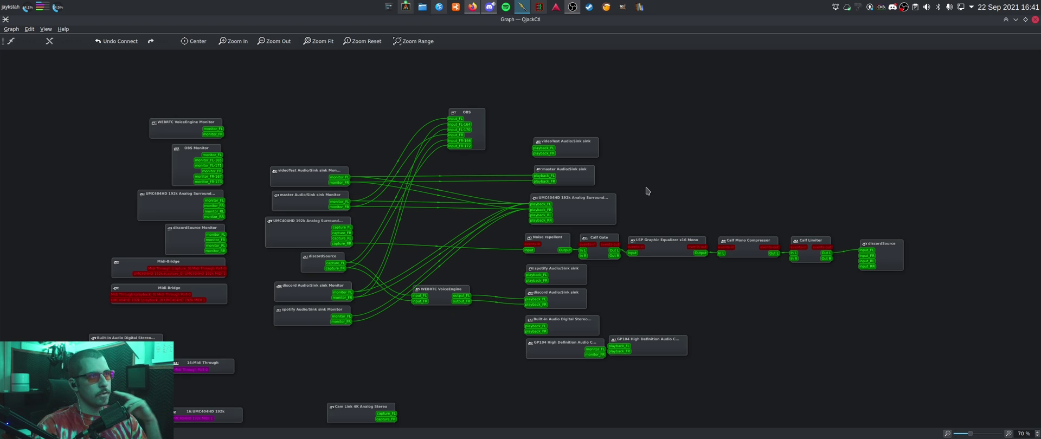
Box-select the column of monitor and source nodes to highlight their connections, clear the selection, and view the graph's context menu.
left_click_drag(259, 147, 379, 362)
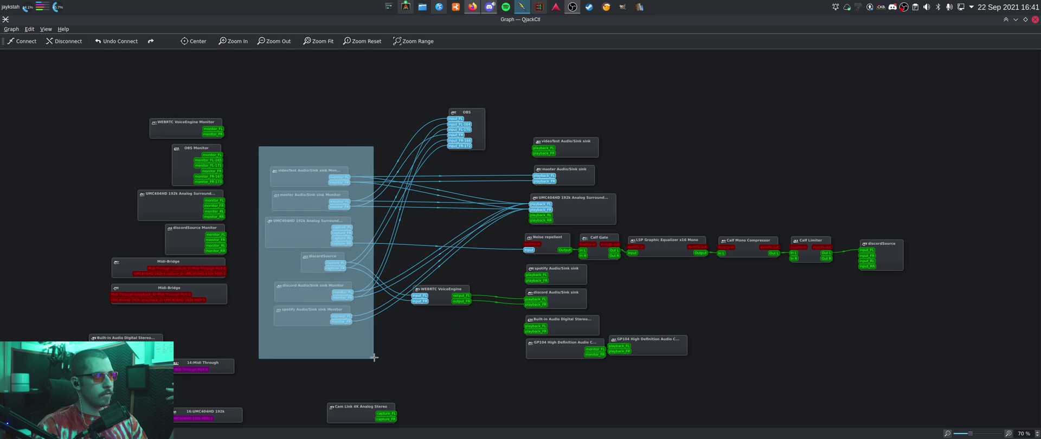
left_click(350, 148)
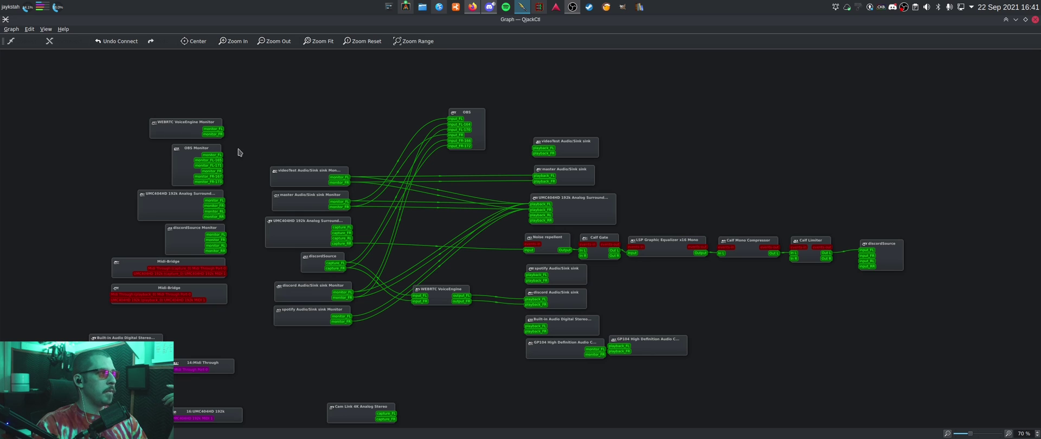
right_click(205, 153)
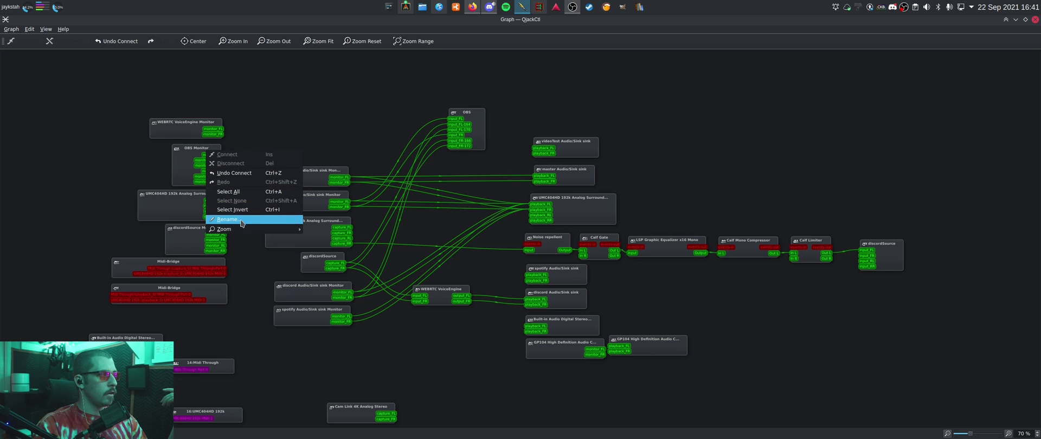
left_click(313, 99)
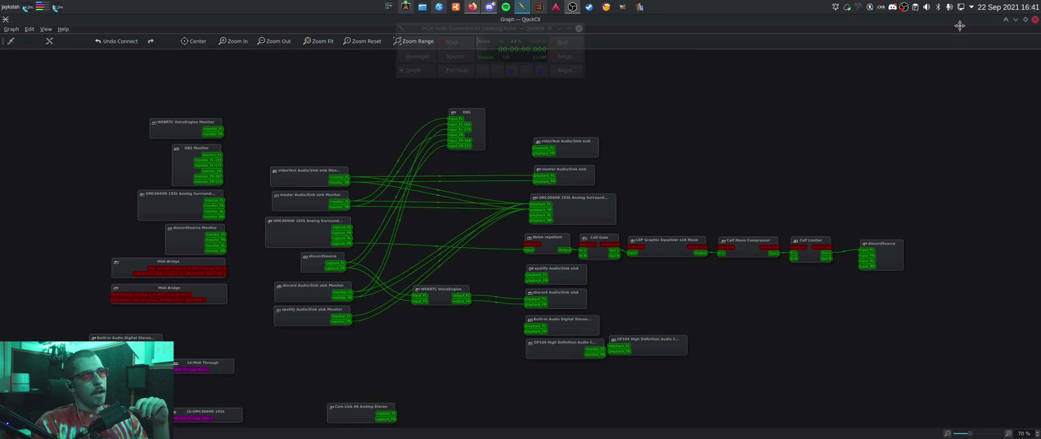
Minimize the graph, open the QjackCtl session window and view its save options.
left_click(1015, 20)
left_click_drag(472, 29, 510, 40)
left_click(508, 71)
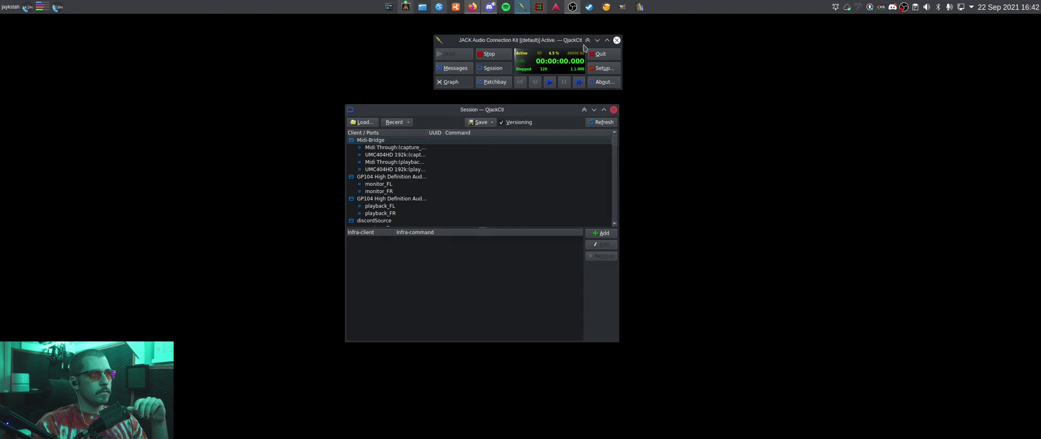
left_click_drag(514, 113, 596, 110)
left_click(564, 119)
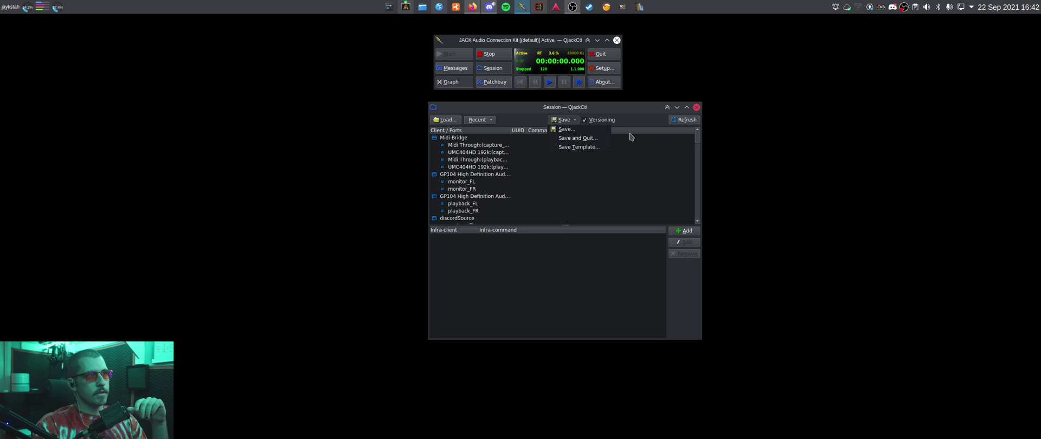
left_click(703, 140)
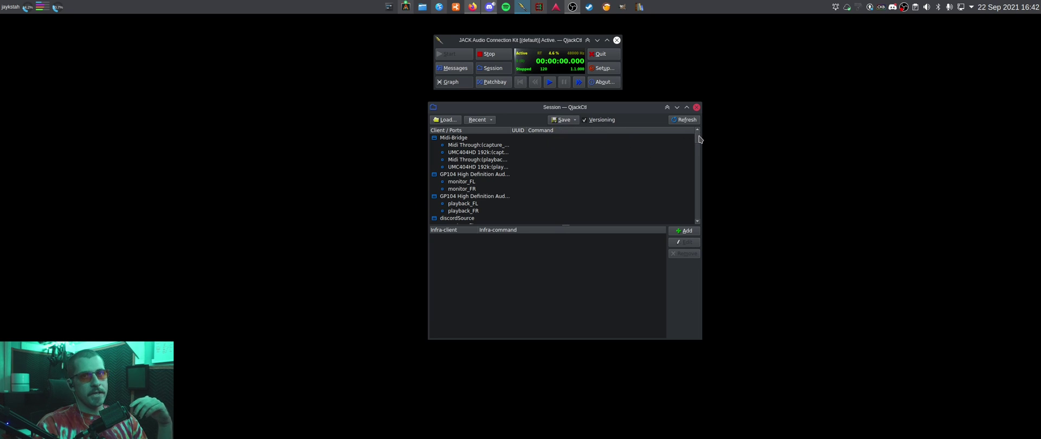
Examine the clients, ports and their connections listed in the session window.
left_click_drag(551, 43, 574, 43)
left_click(517, 128)
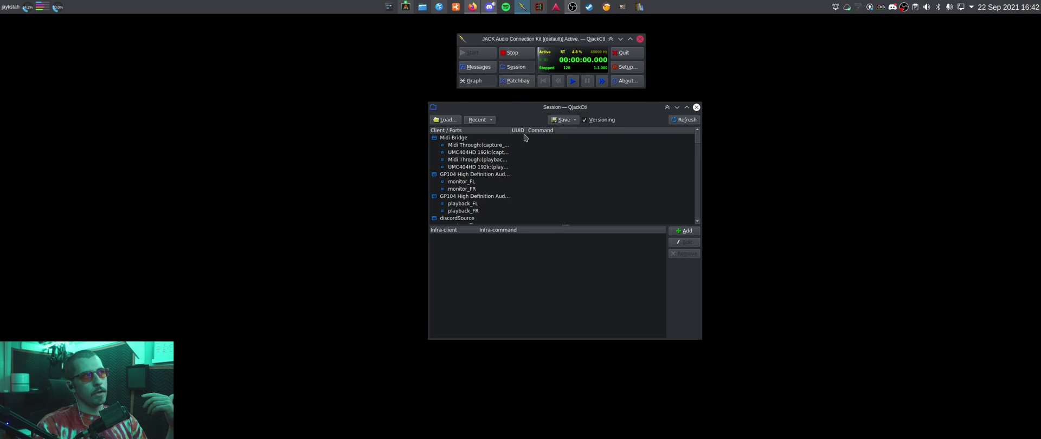
scroll(504, 183, "down", 5)
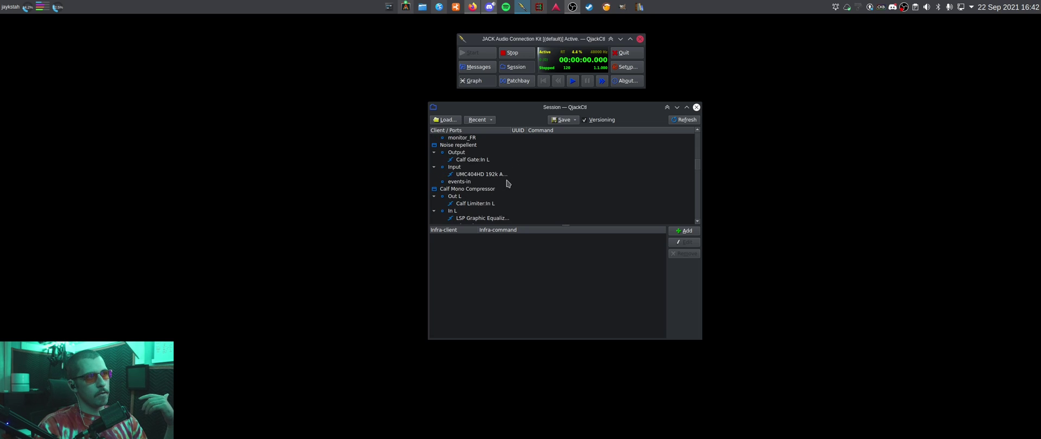
scroll(504, 184, "down", 5)
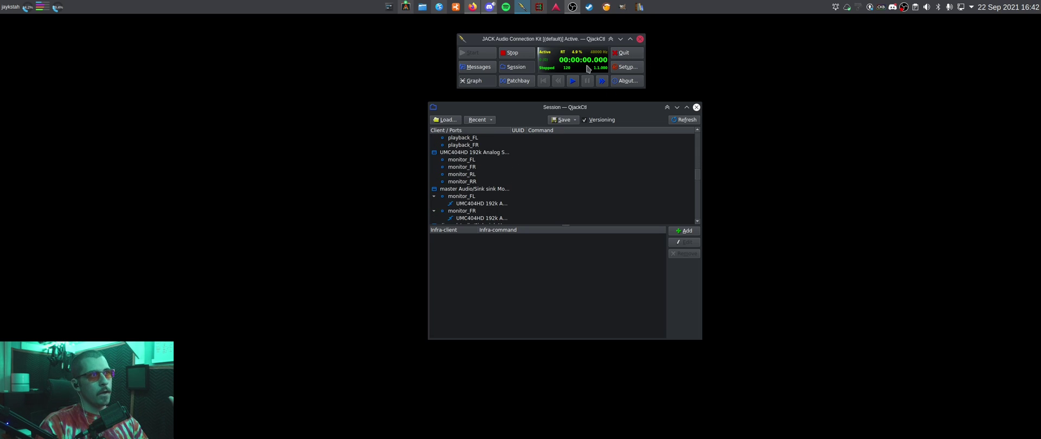
Return to the graph, box-select its nodes to highlight their connections, and clear the selection.
left_click(476, 80)
left_click_drag(274, 86, 780, 336)
left_click(811, 337)
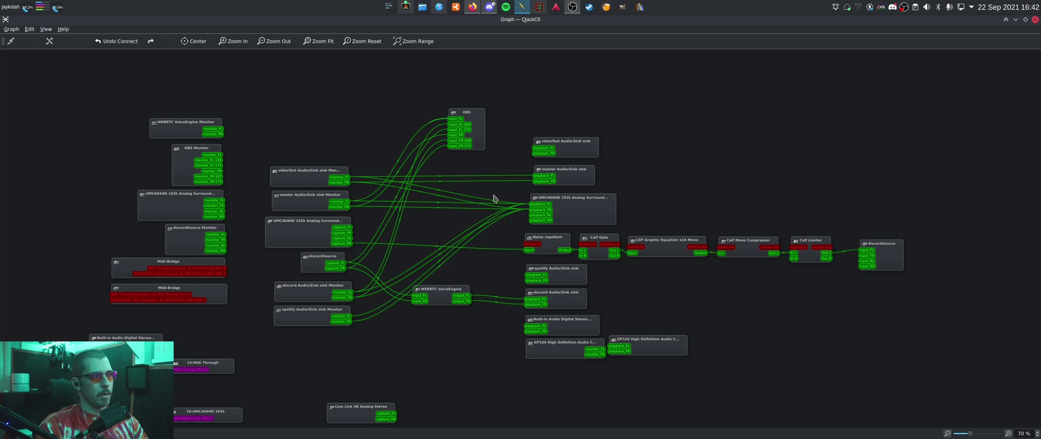
Leave the graph and review the session window's client and port list once more.
left_click(1023, 19)
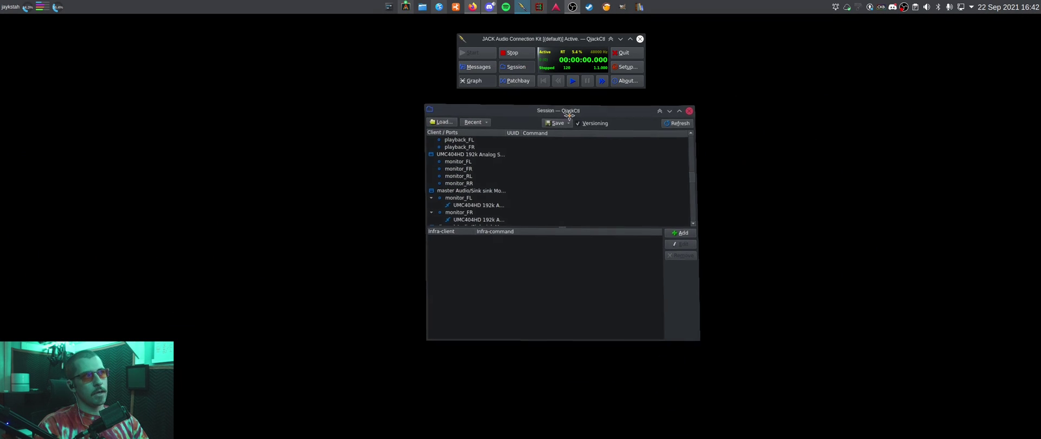
left_click_drag(576, 107, 576, 94)
scroll(694, 154, "down", 2)
scroll(694, 154, "down", 3)
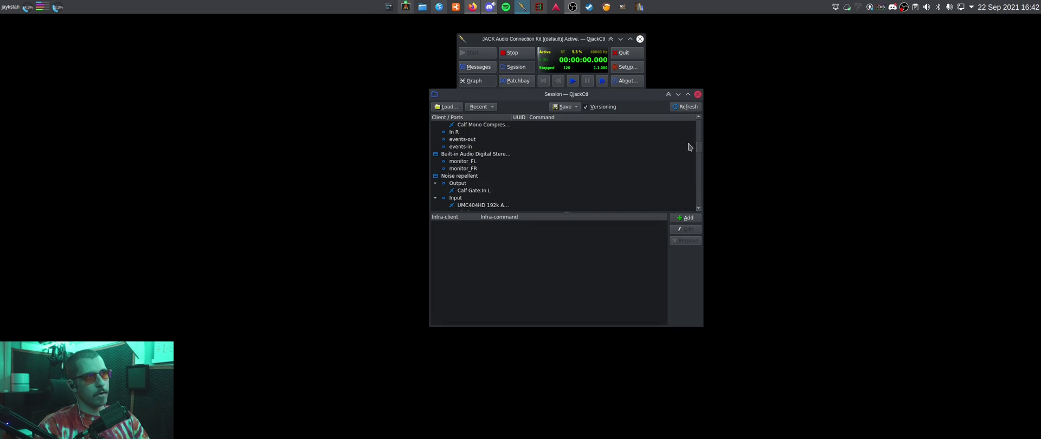
Close the session window and the QjackCtl main window.
left_click(698, 94)
left_click(439, 7)
left_click(439, 7)
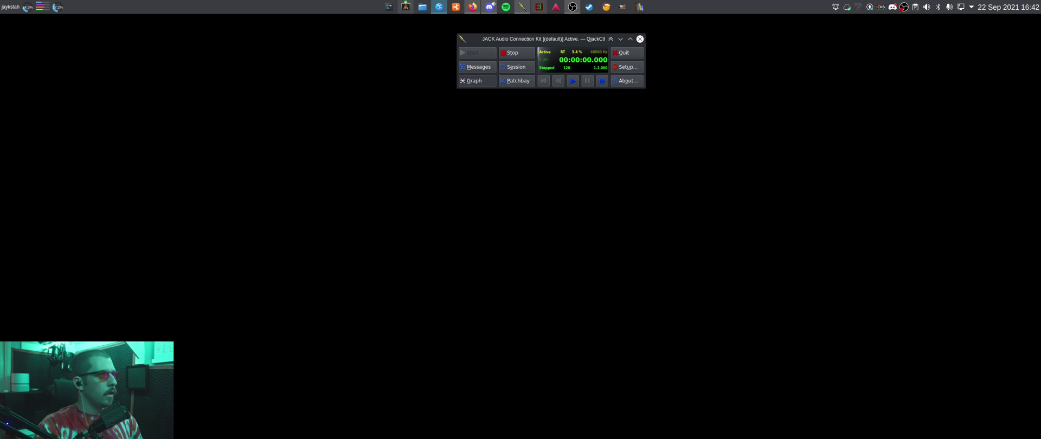
left_click(640, 39)
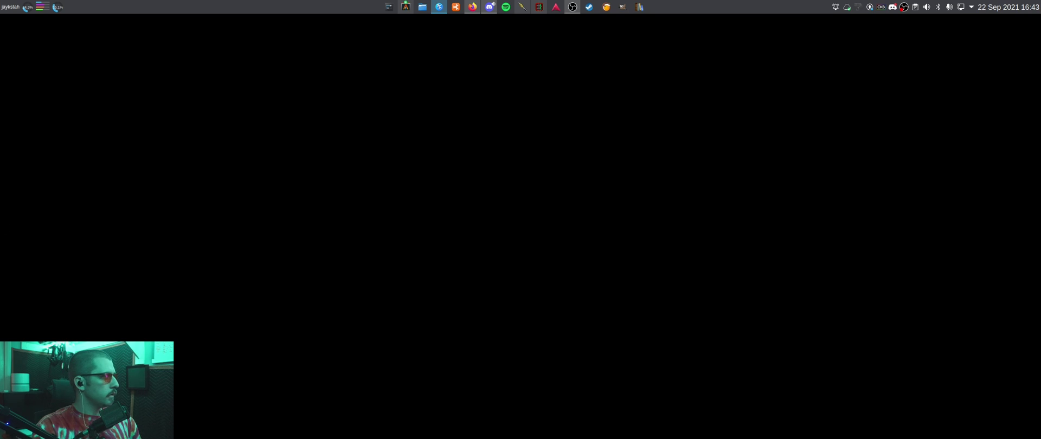
Switch to OBS and open its audio settings to show the global audio devices.
key("alt+Tab")
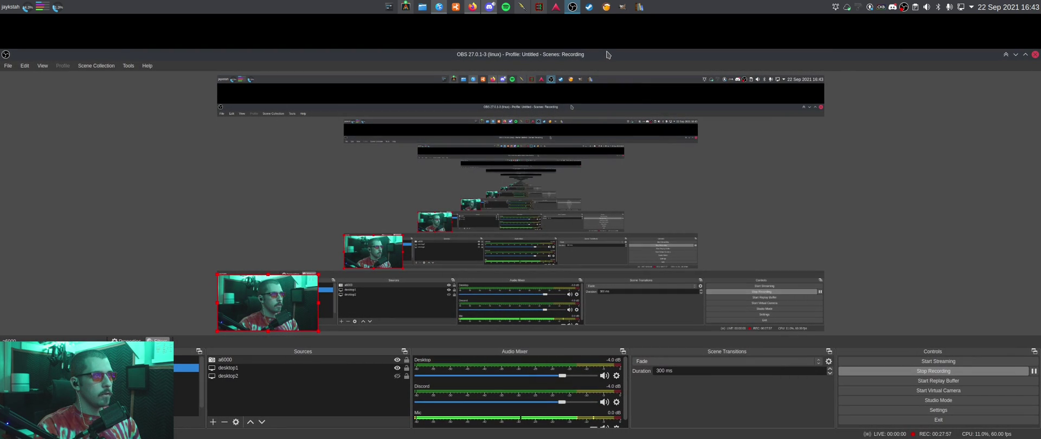
left_click_drag(607, 56, 758, 54)
left_click(805, 341)
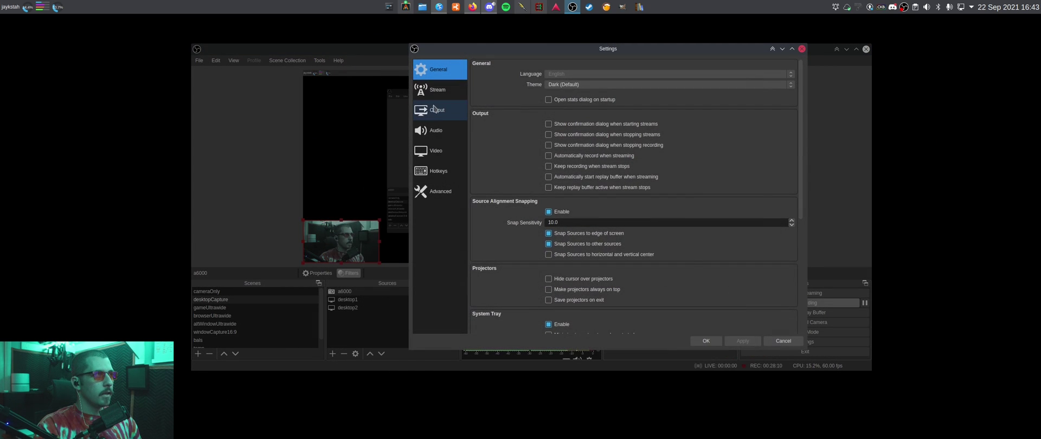
left_click(444, 124)
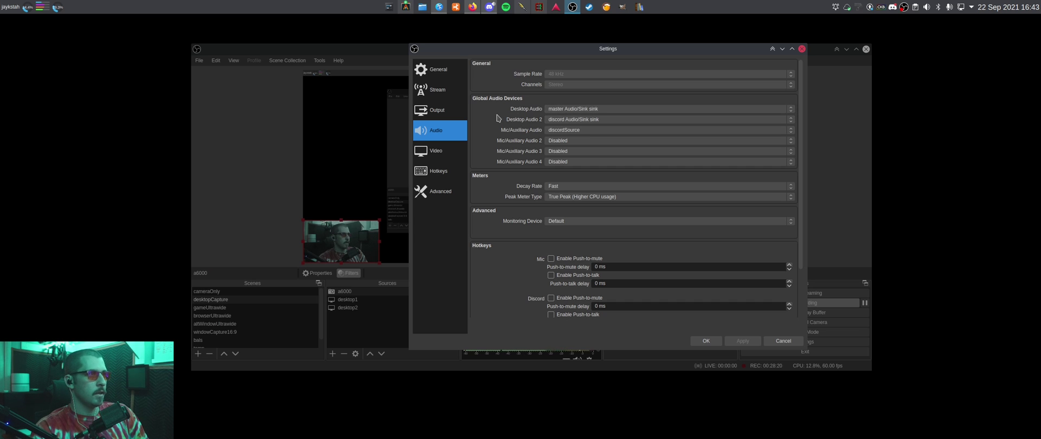
left_click_drag(614, 72, 210, 43)
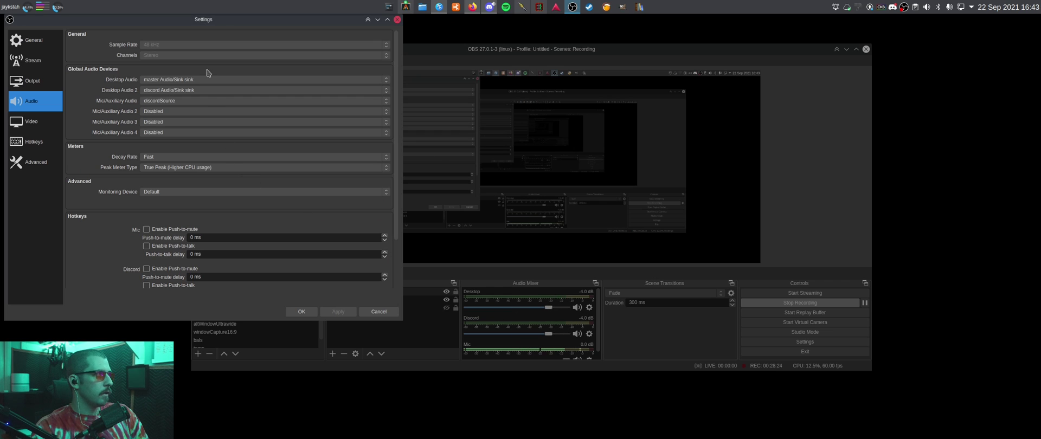
left_click_drag(227, 24, 255, 39)
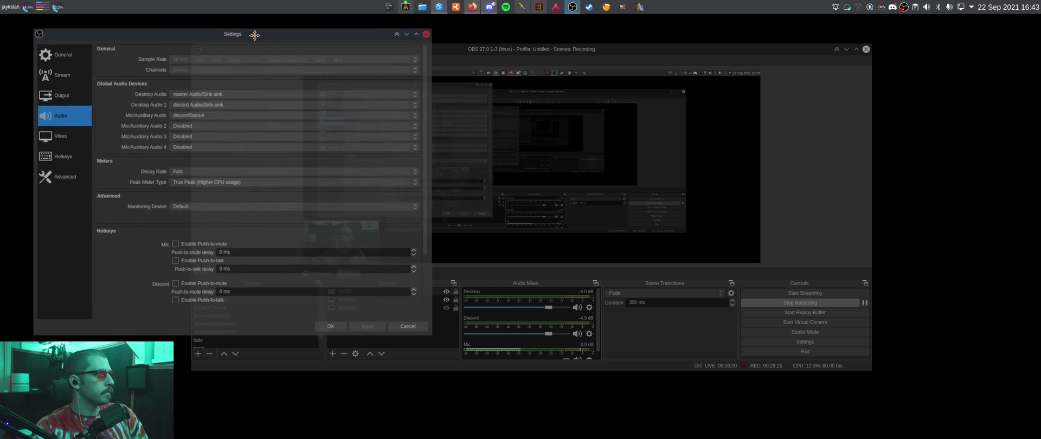
Examine the device choices for Mic/Auxiliary Audio, Desktop Audio 2 and Desktop Audio, and close the settings.
left_click(205, 116)
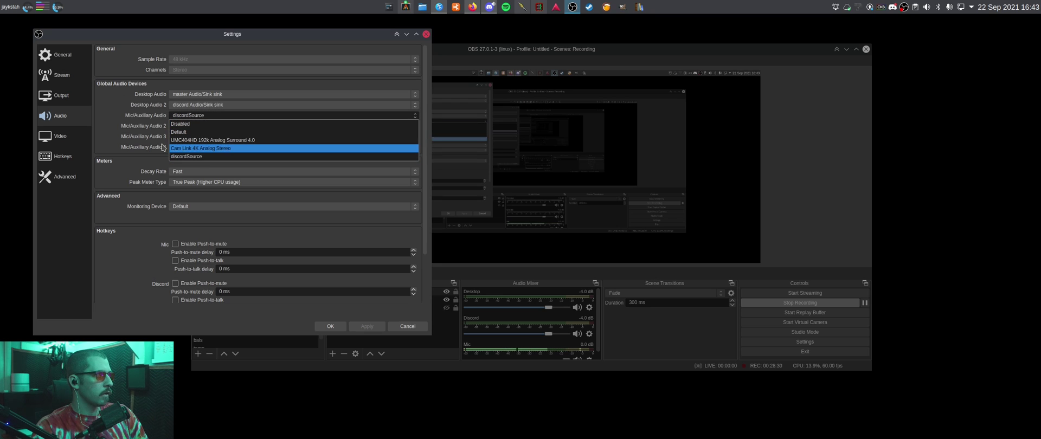
left_click(202, 105)
left_click(201, 105)
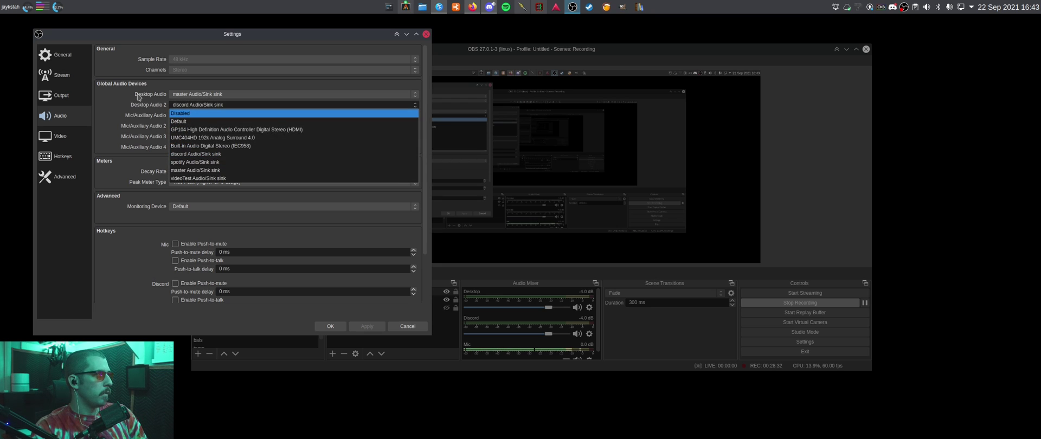
left_click(200, 95)
left_click(200, 95)
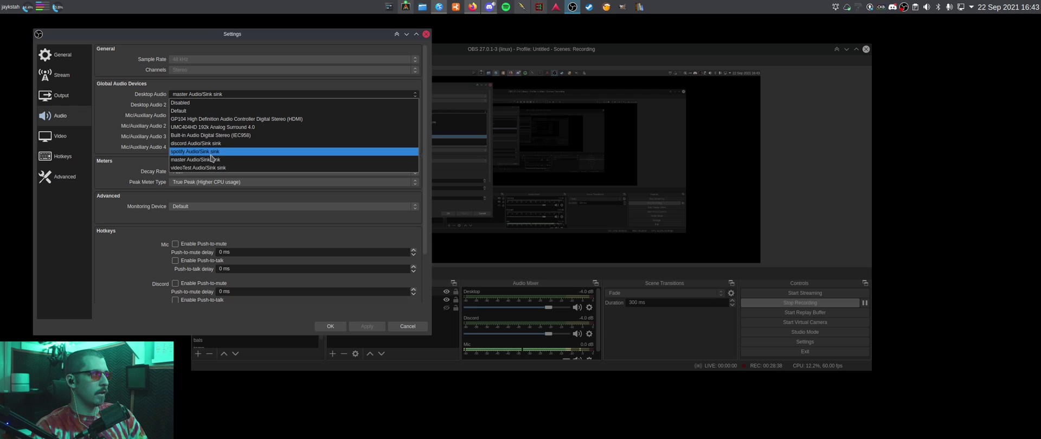
left_click(130, 91)
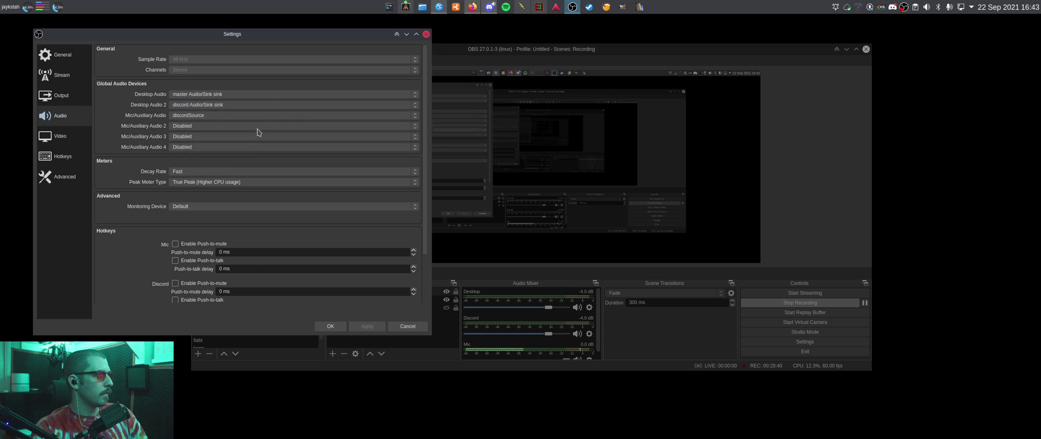
left_click_drag(280, 43, 469, 42)
left_click(550, 31)
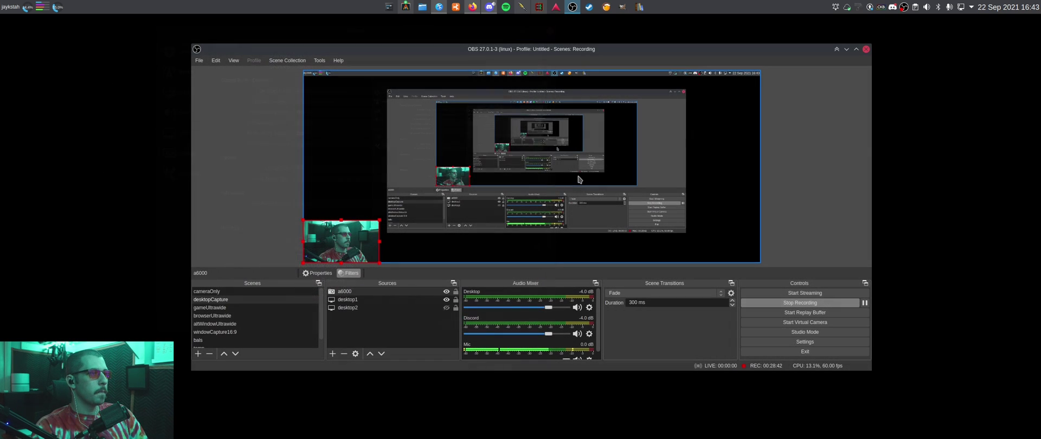
Open the audio mixer's Advanced Audio Properties, examine the track assignments for Desktop, Discord and Mic, and close the dialog.
right_click(527, 291)
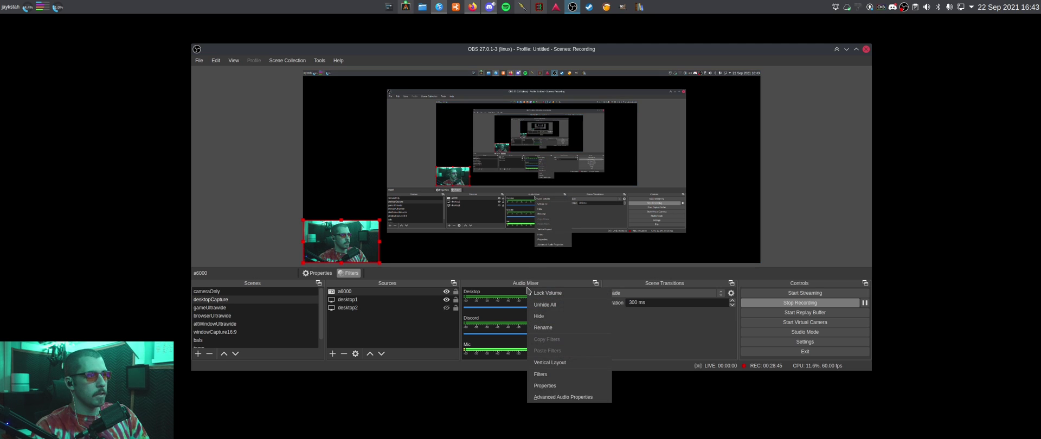
left_click(594, 397)
left_click_drag(645, 125, 584, 110)
left_click_drag(690, 251, 856, 293)
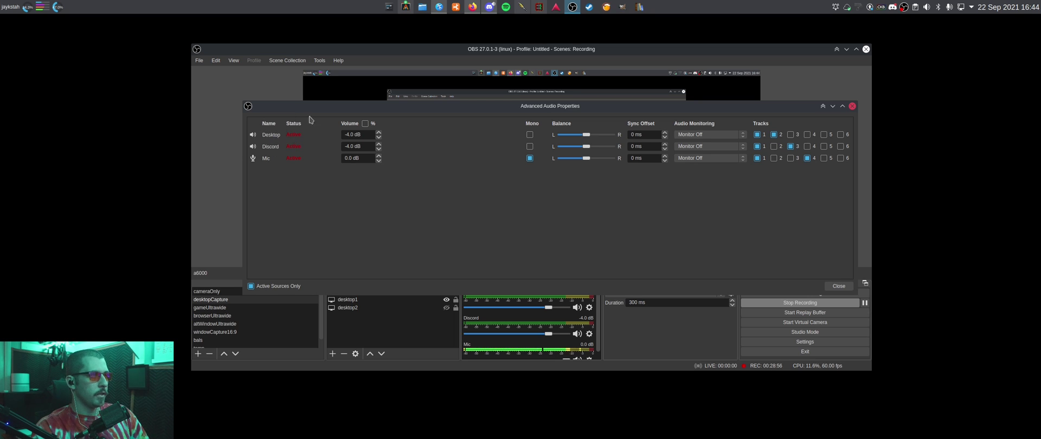
left_click_drag(770, 111, 697, 96)
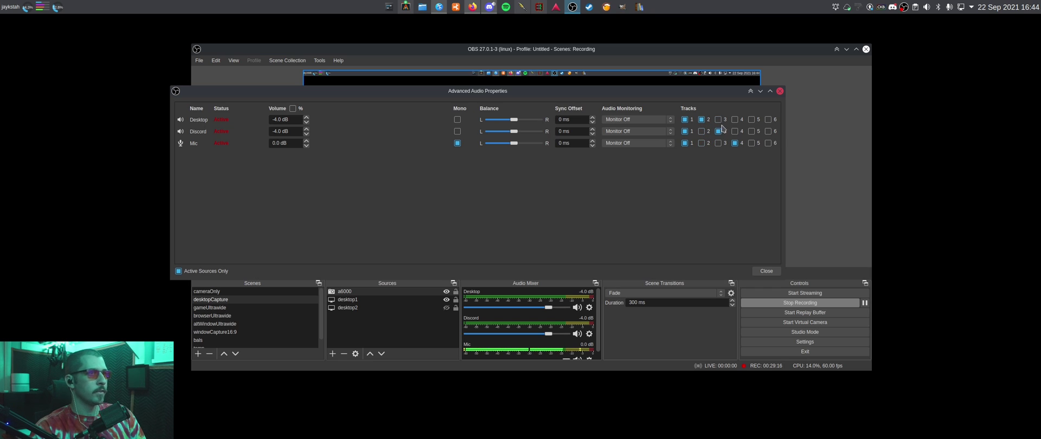
left_click_drag(618, 97, 620, 80)
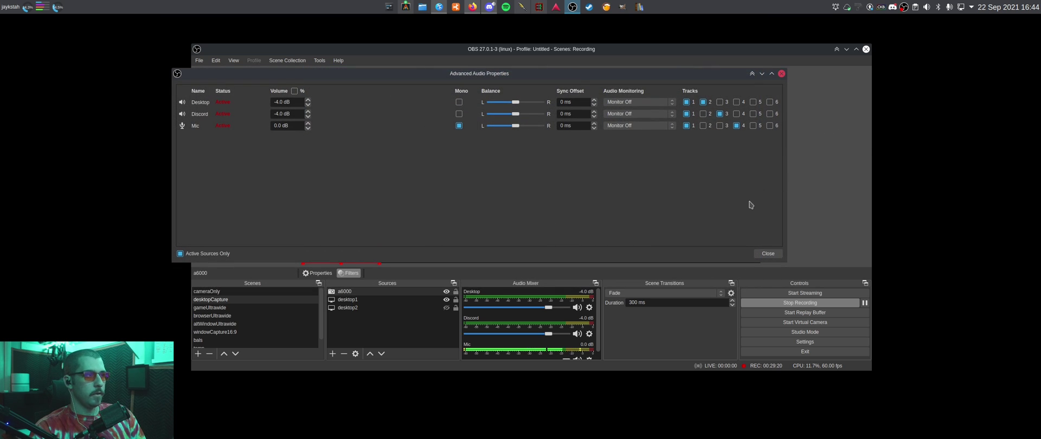
left_click(768, 253)
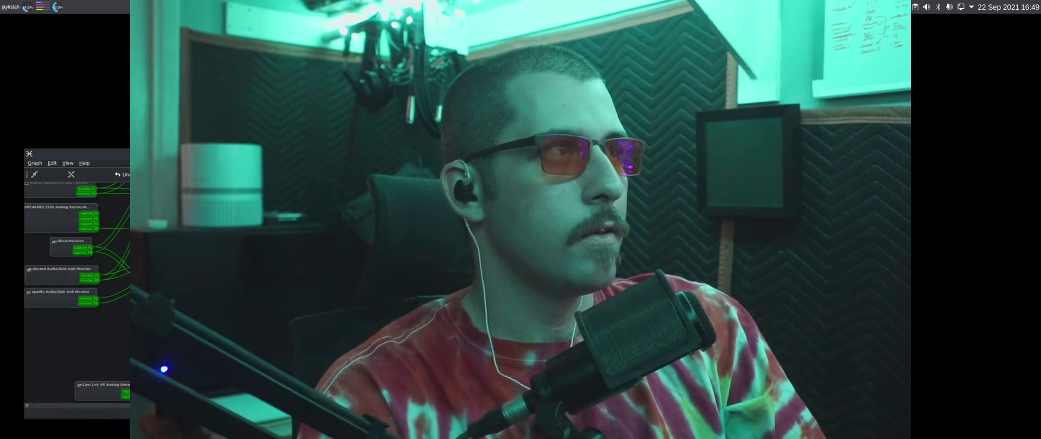
Return to QjackCtl, maximize the graph window, box-select across its nodes and clear the selection.
left_click_drag(379, 161, 705, 0)
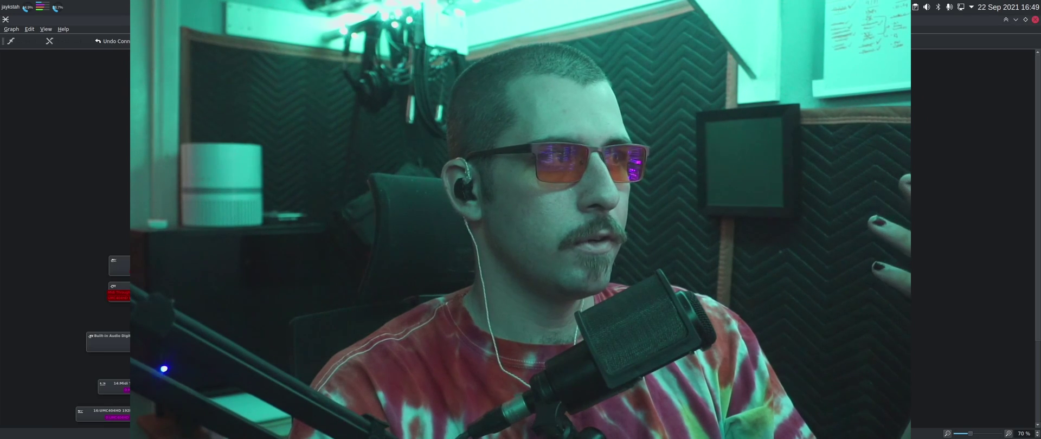
left_click(951, 359)
left_click_drag(912, 367, 217, 71)
left_click(217, 70)
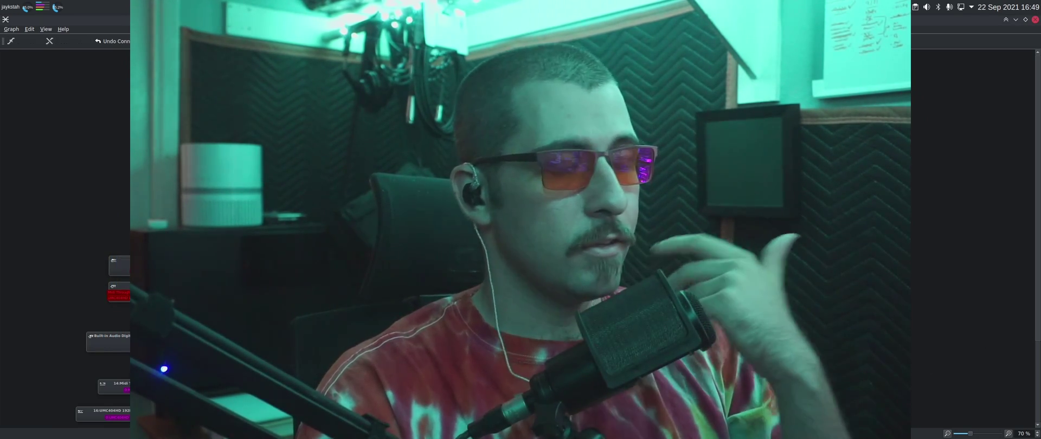